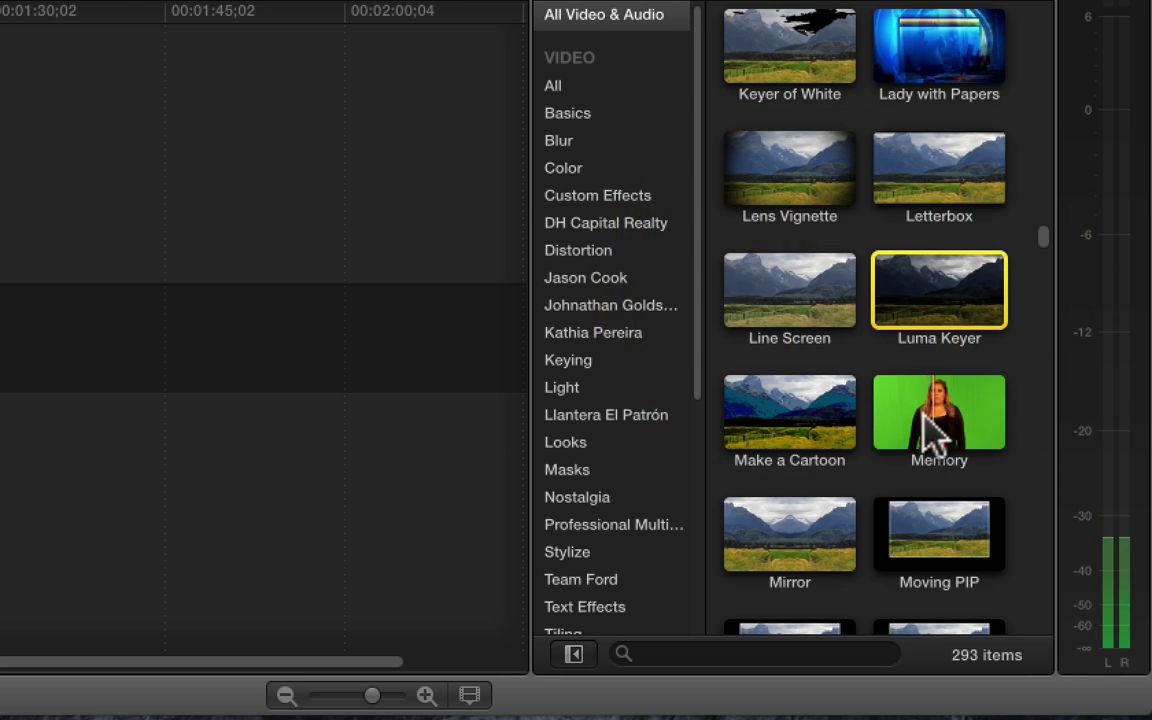
Apply the Line Screen effect to clip 0256NN and move its center to about X -0.46, Y 0.14 px
drag(828, 318, 0, 357)
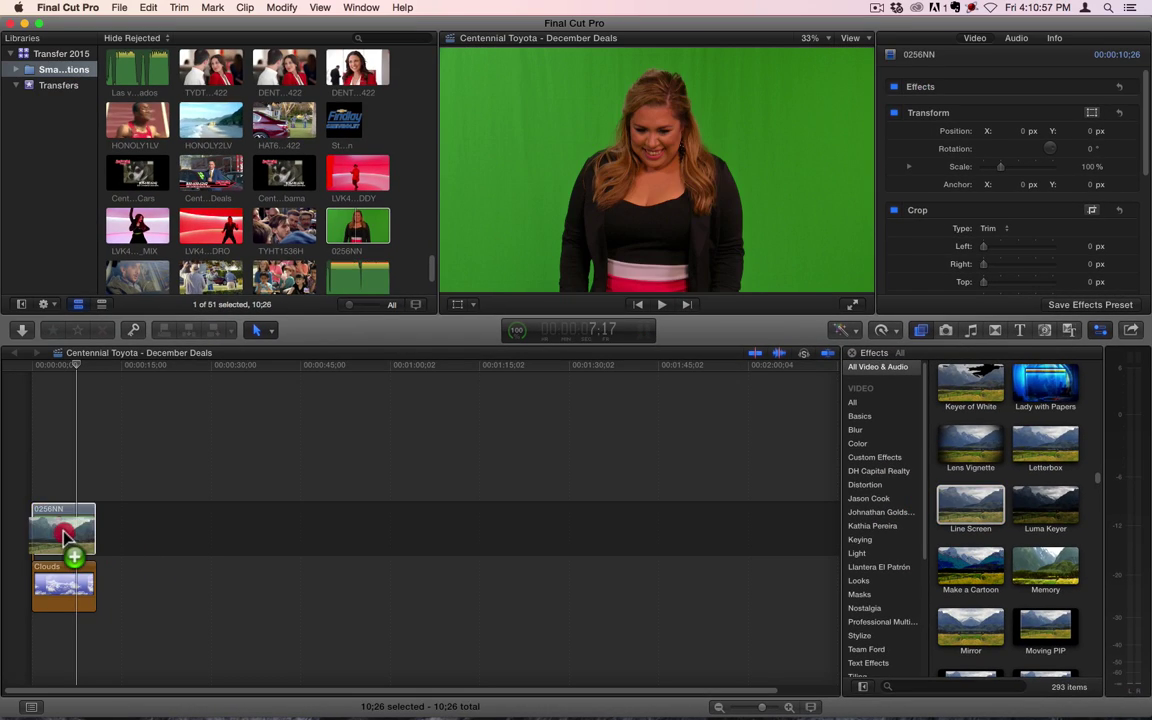
drag(63, 535, 64, 533)
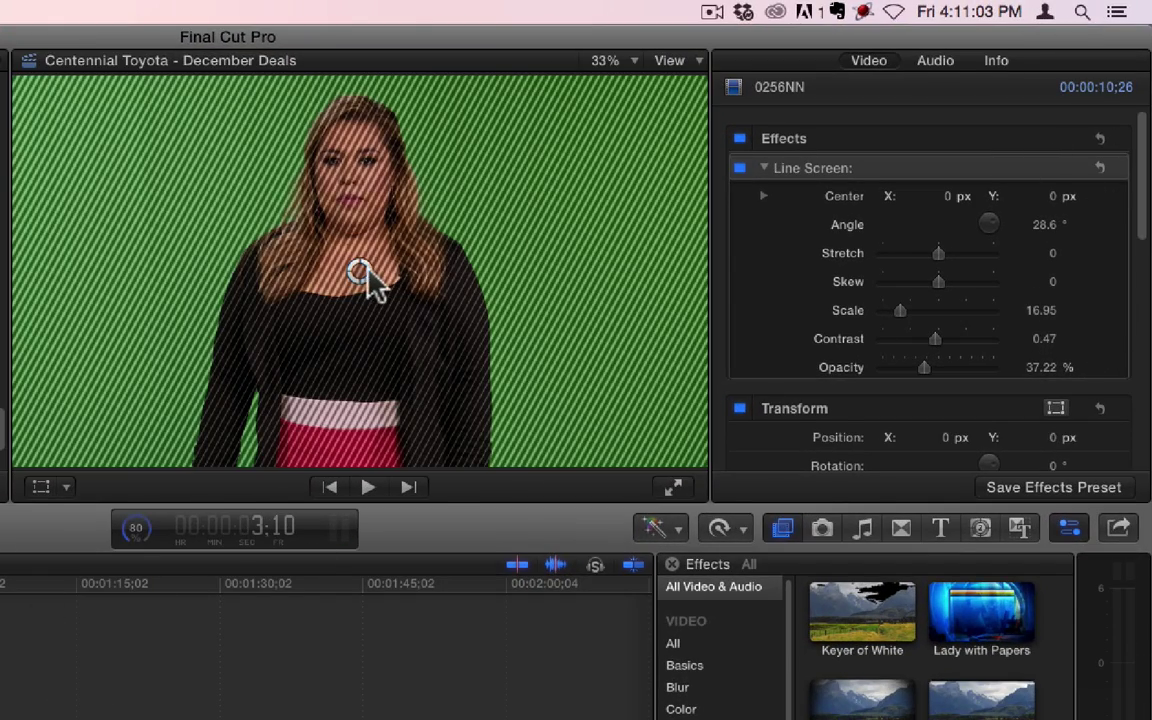
drag(366, 272, 183, 224)
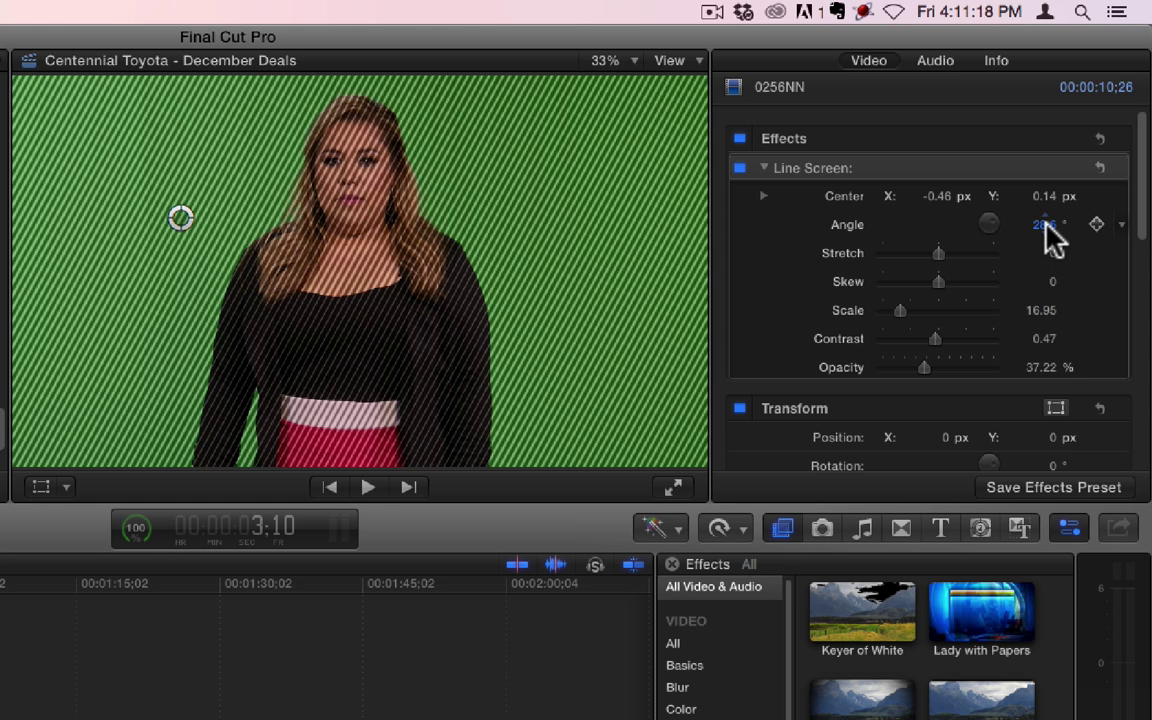
Move the Line Screen center to about X -0.03, Y 0.25 px over the face and rotate the angle to -263.4°
drag(1050, 237, 375, 185)
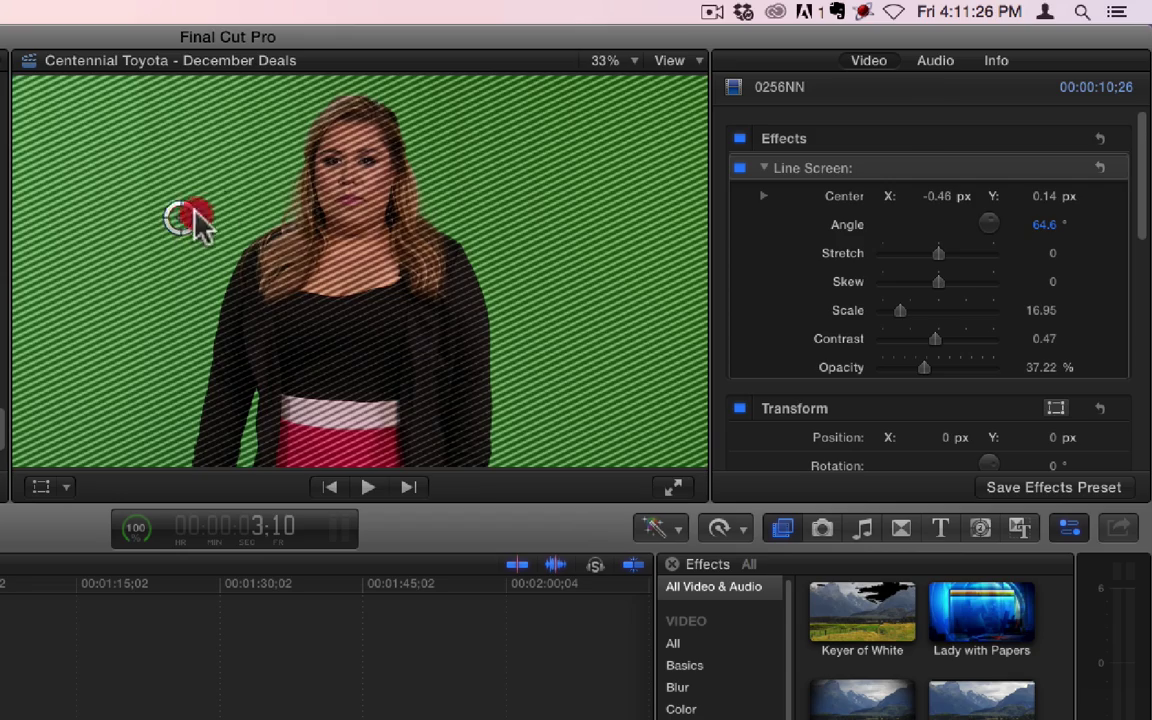
drag(196, 212, 350, 176)
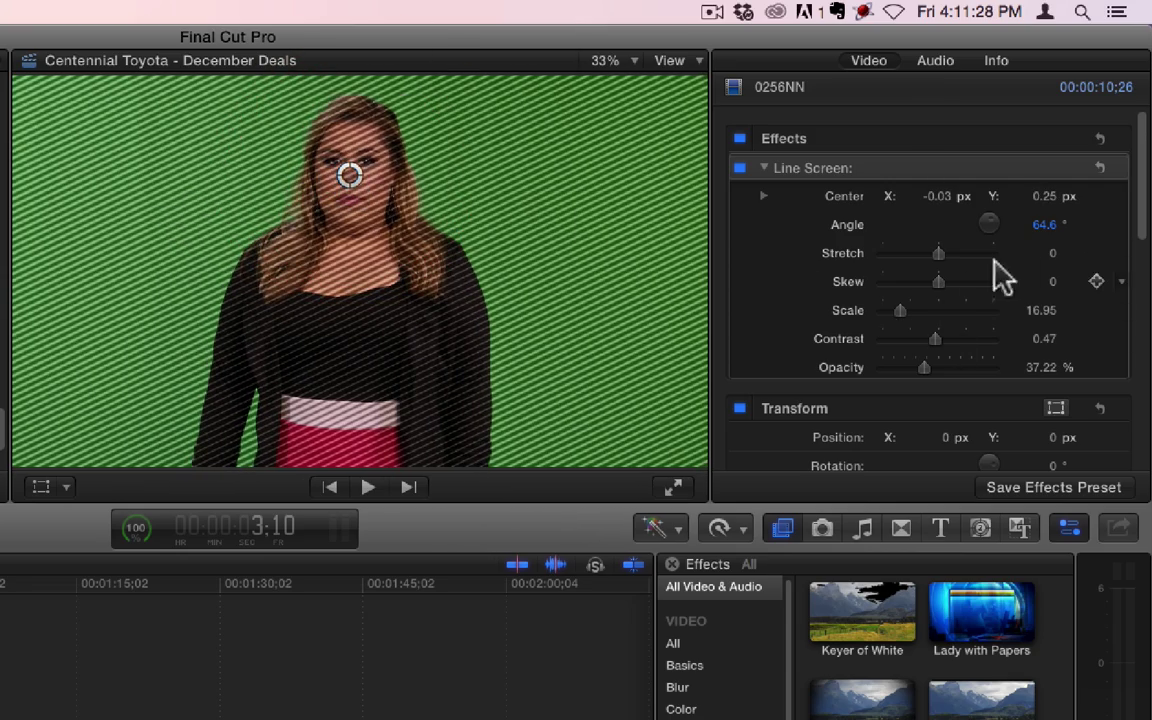
drag(1042, 224, 1040, 255)
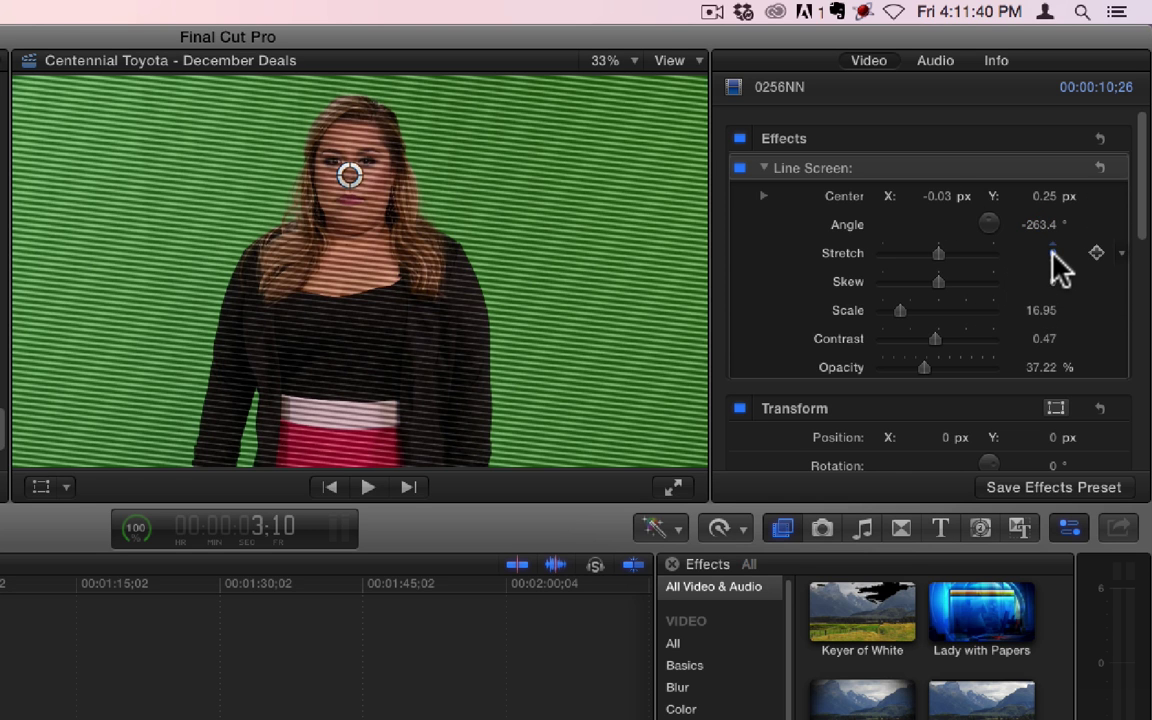
Set the Line Screen's Stretch to -0.1, Skew to -0.2, Scale to 21.3 and Contrast to 0.99
drag(1050, 253, 1047, 253)
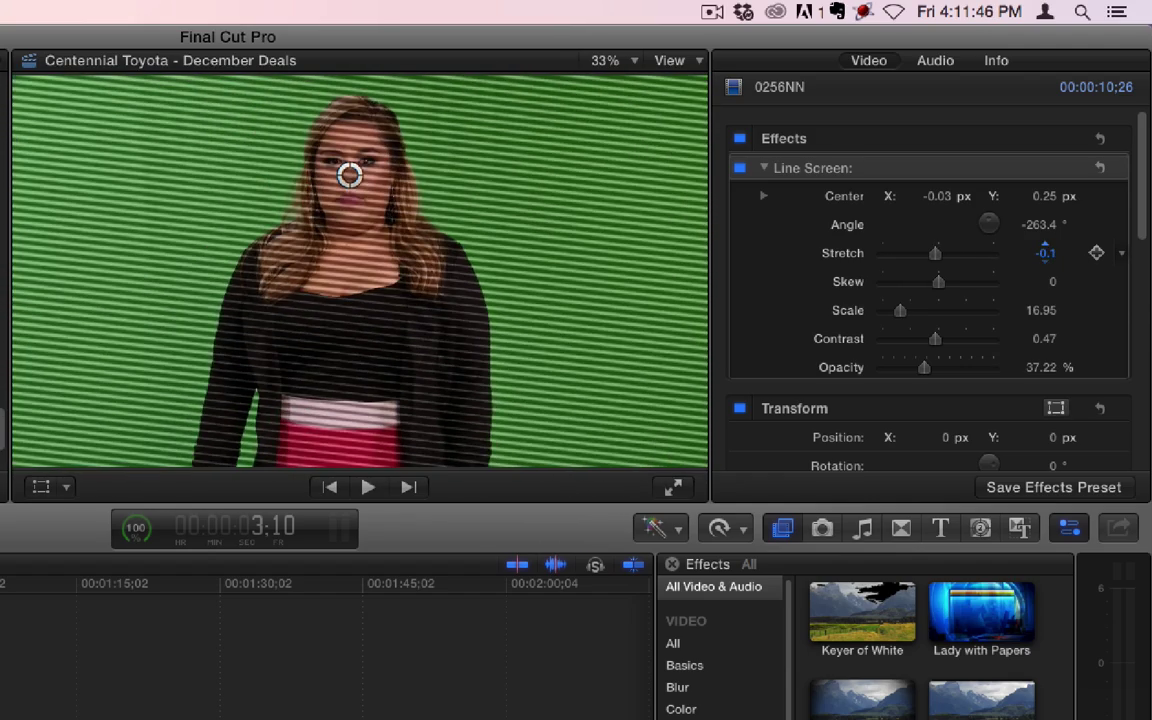
drag(1047, 253, 1047, 281)
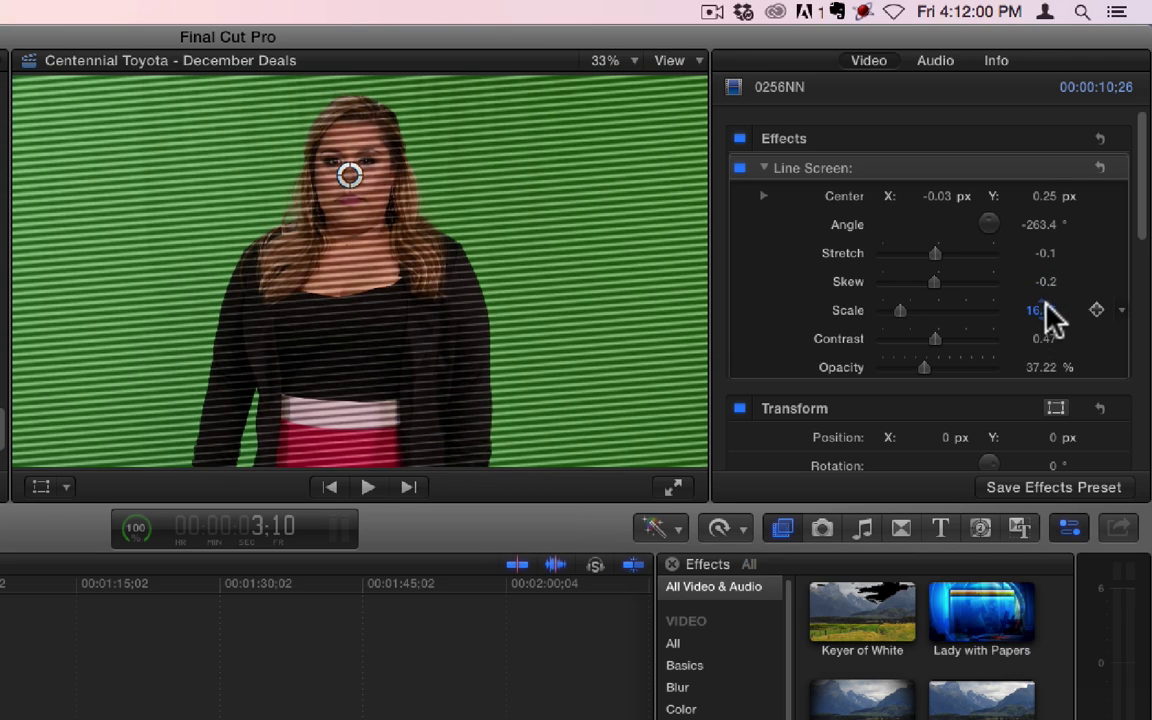
mouse_move(1045, 304)
mouse_down()
mouse_move(1050, 336)
mouse_move(1041, 296)
mouse_move(1041, 322)
mouse_up()
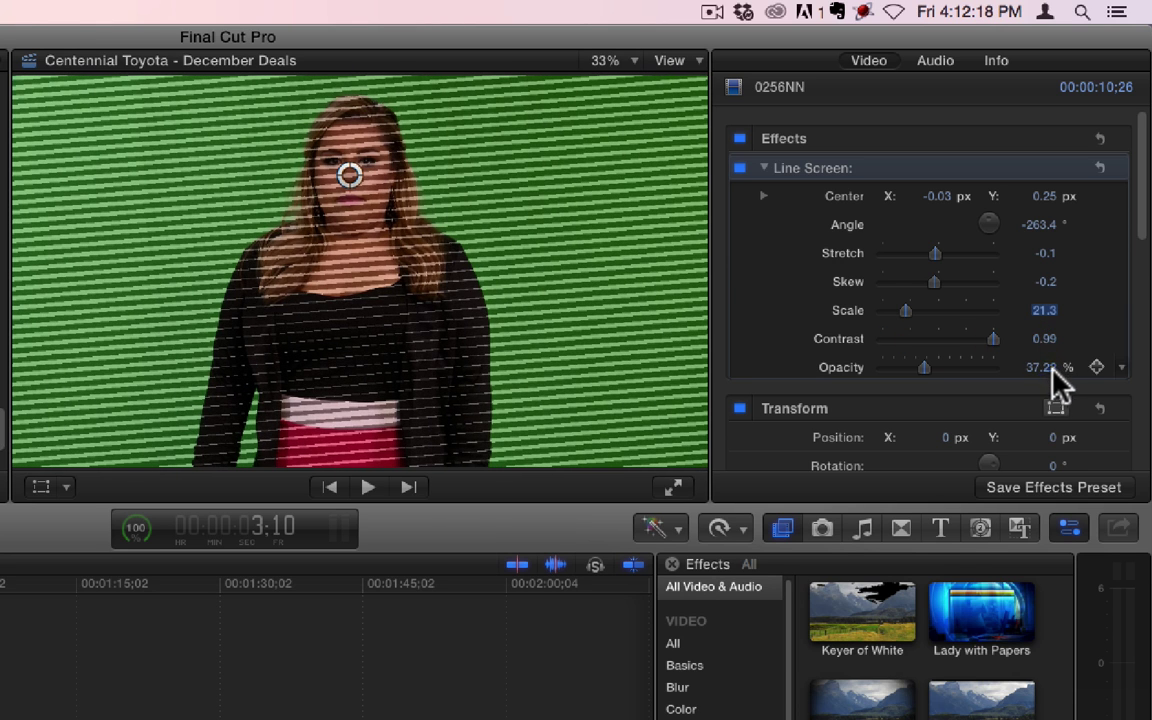
Set the Line Screen's Opacity to 100%, Contrast to 0 and Scale to 60.6
click(1046, 361)
text(100)
key(Return)
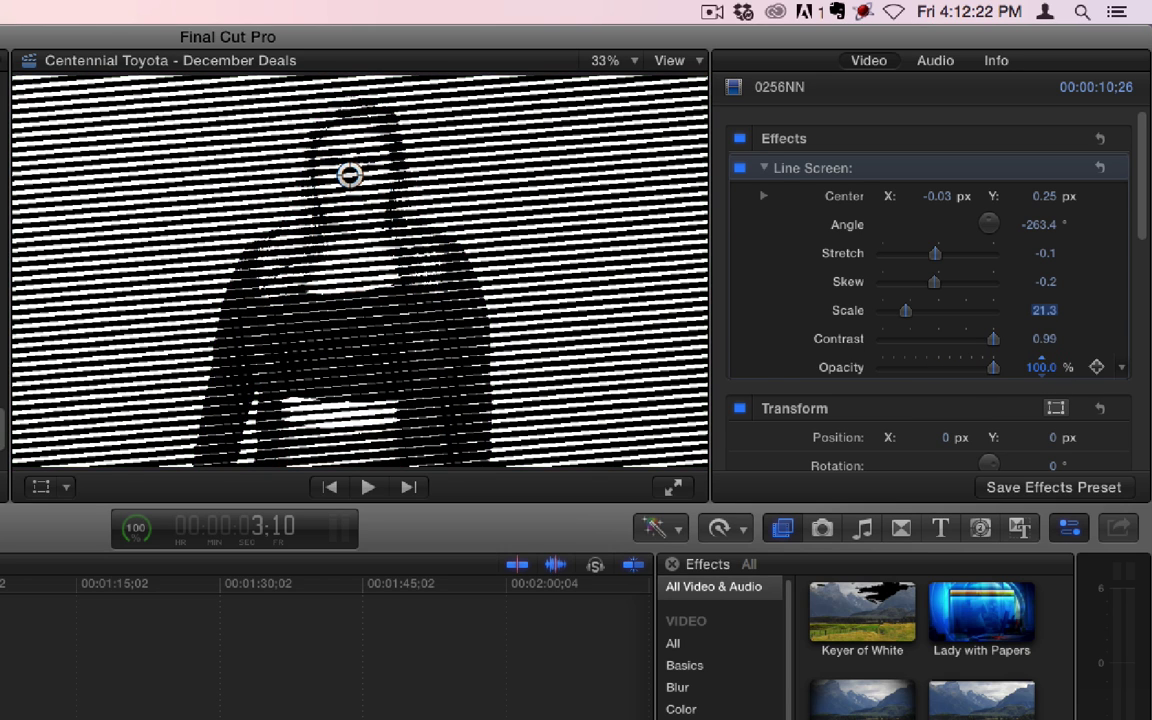
click(1052, 340)
text(0)
key(Return)
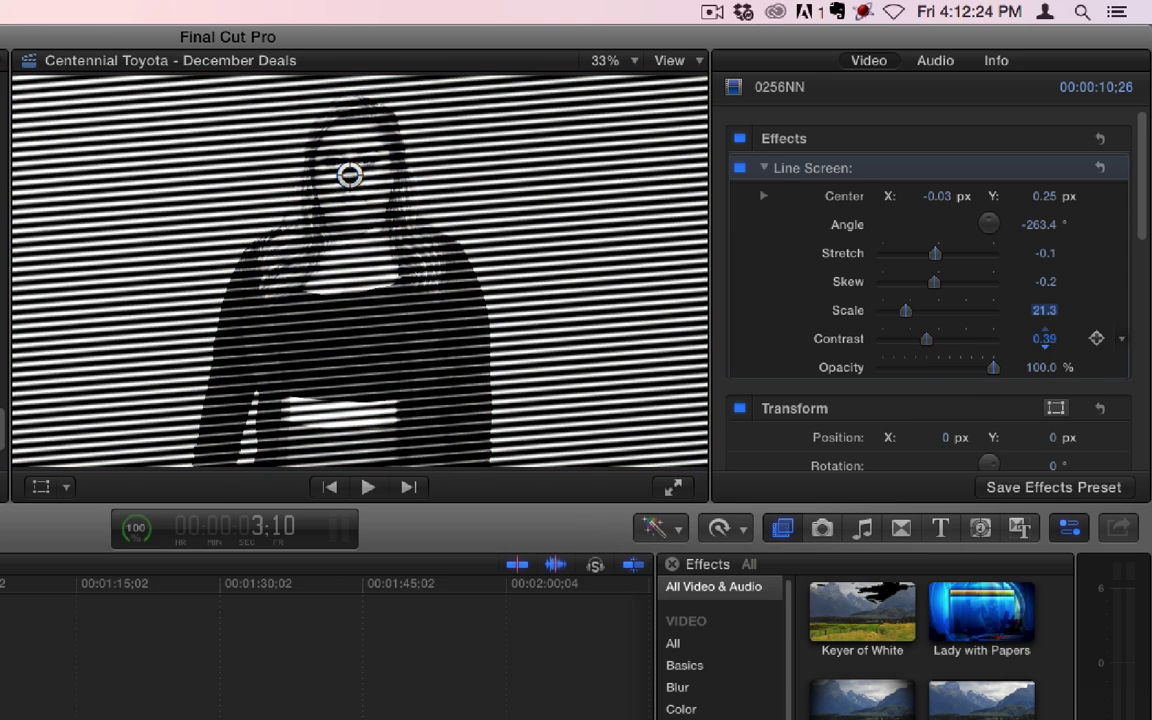
drag(1052, 314, 1052, 292)
click(1046, 310)
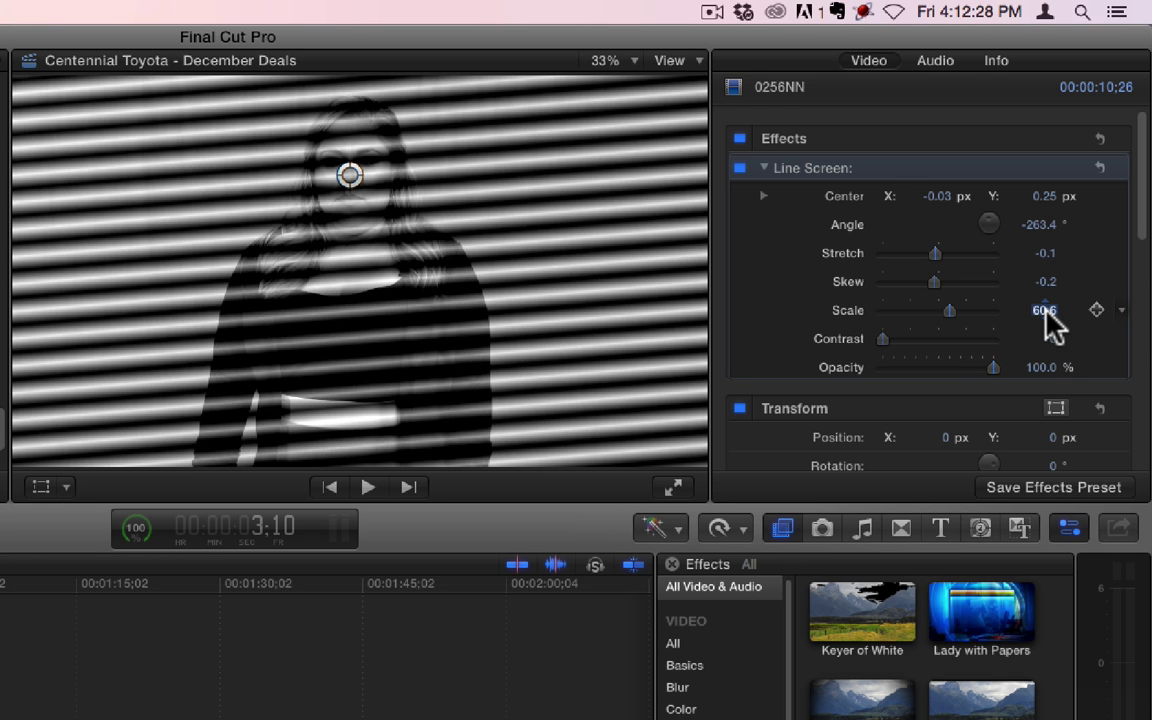
key(Return)
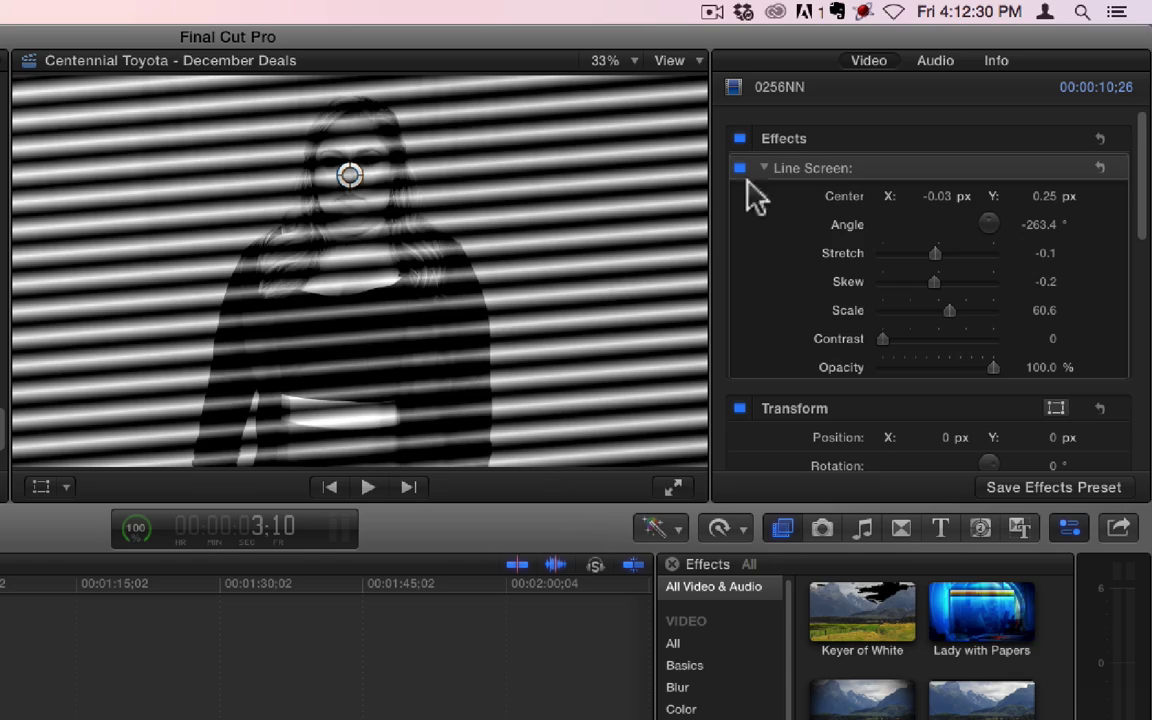
Delete the adjusted Line Screen effect and apply a fresh Line Screen with default settings to clip 0256NN
click(826, 180)
key(BackSpace)
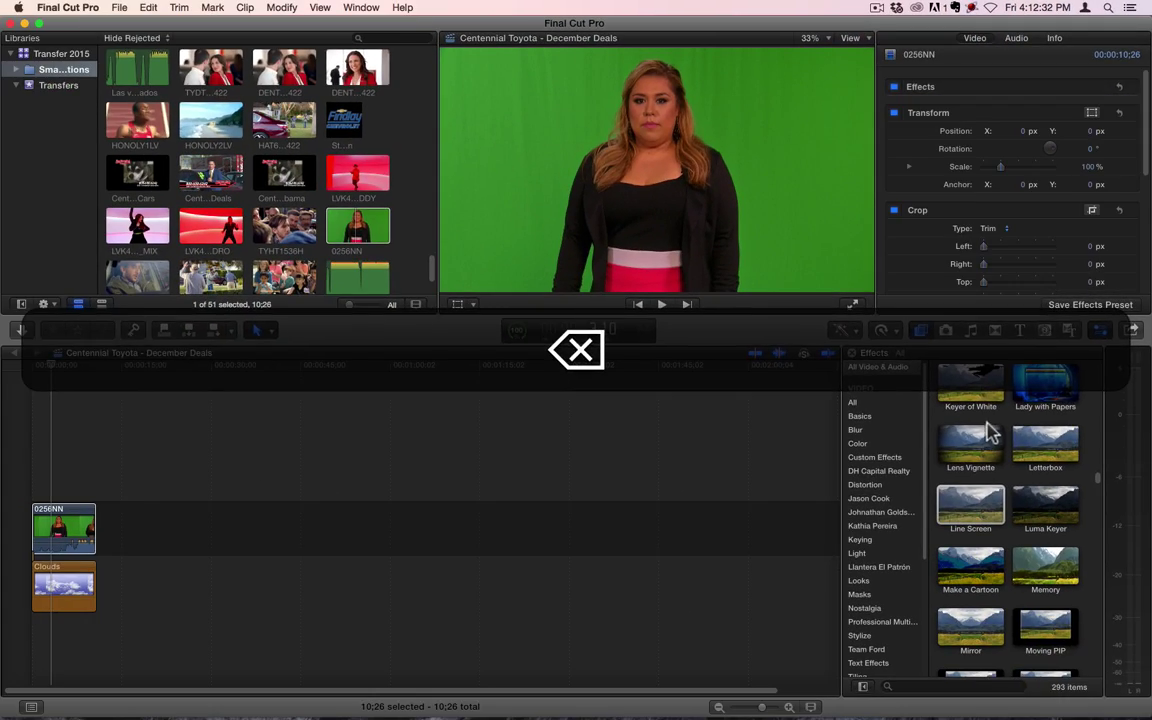
drag(900, 512, 48, 535)
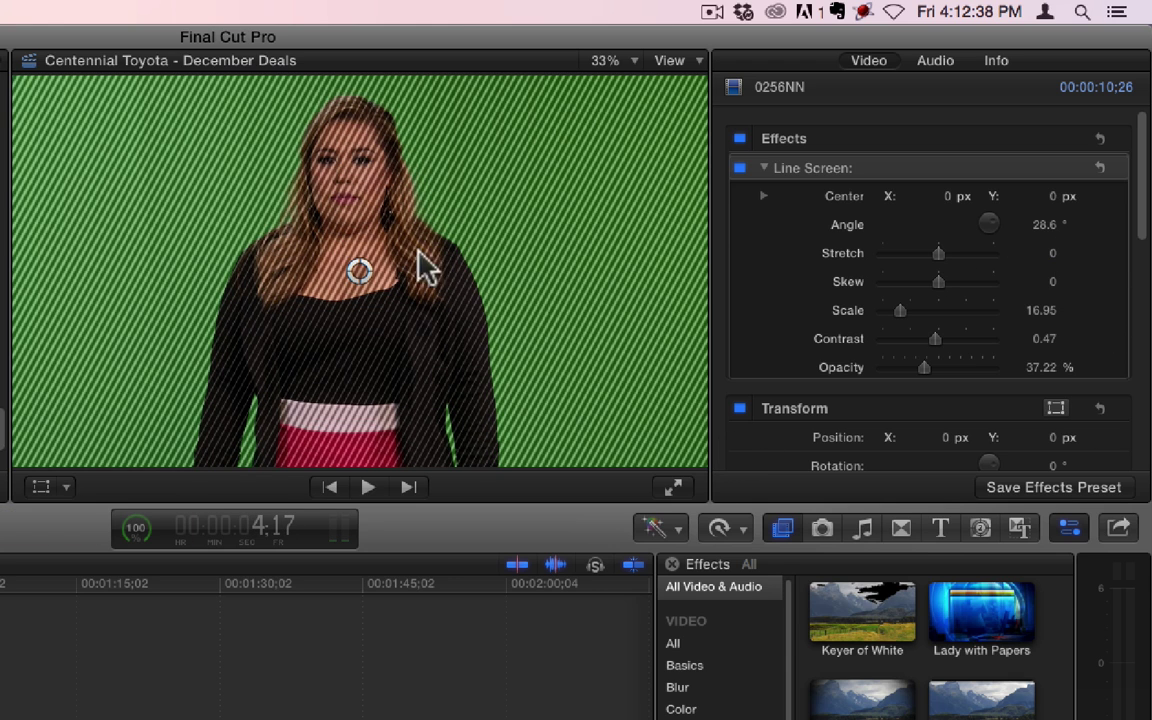
Keyframe the Line Screen angle from 0° at the start of the clip to 360° at its end
click(1050, 226)
text(0)
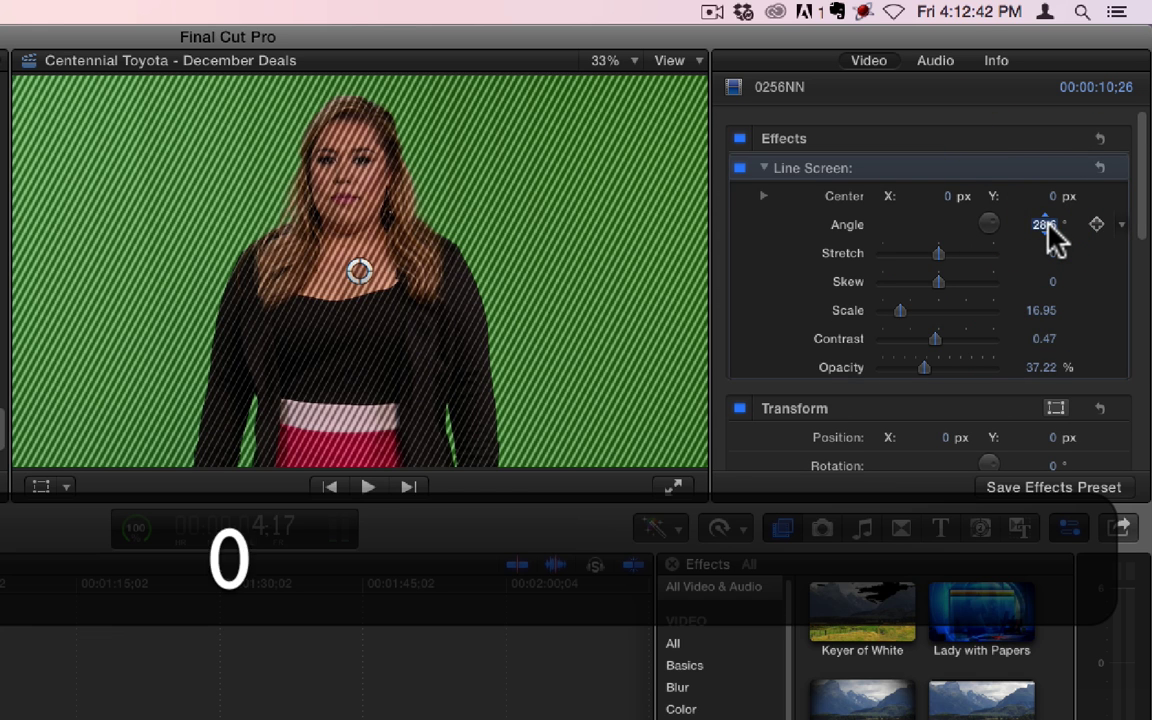
key(Return)
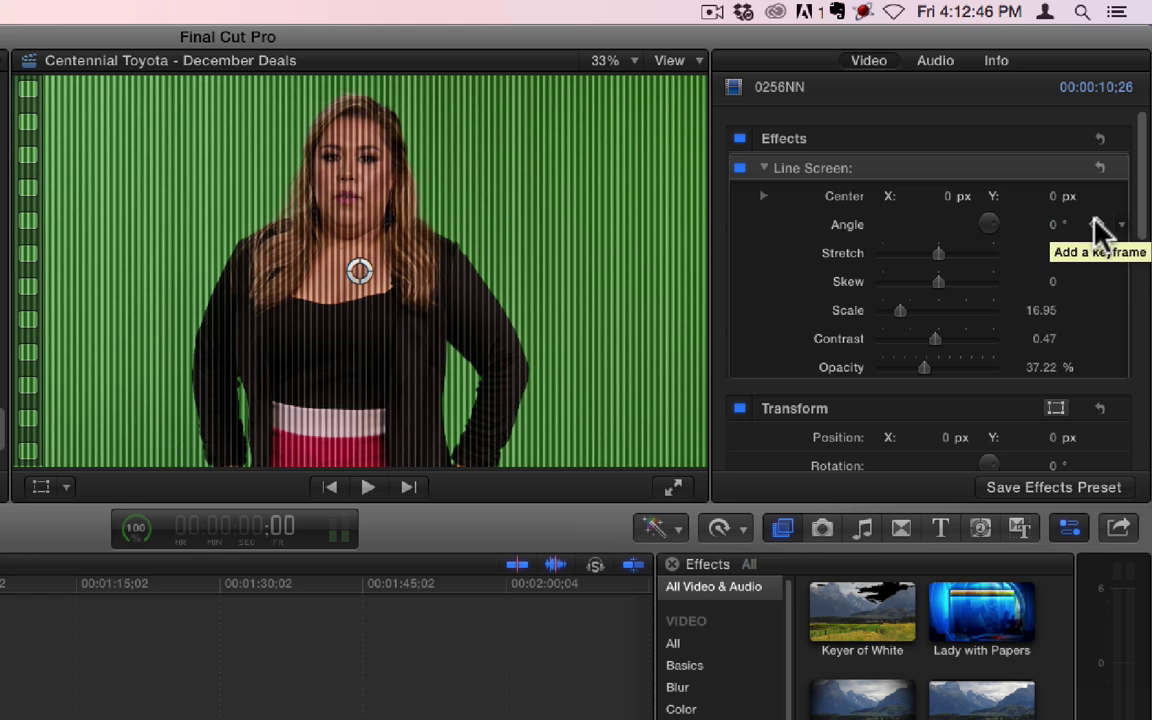
click(1096, 224)
click(1052, 222)
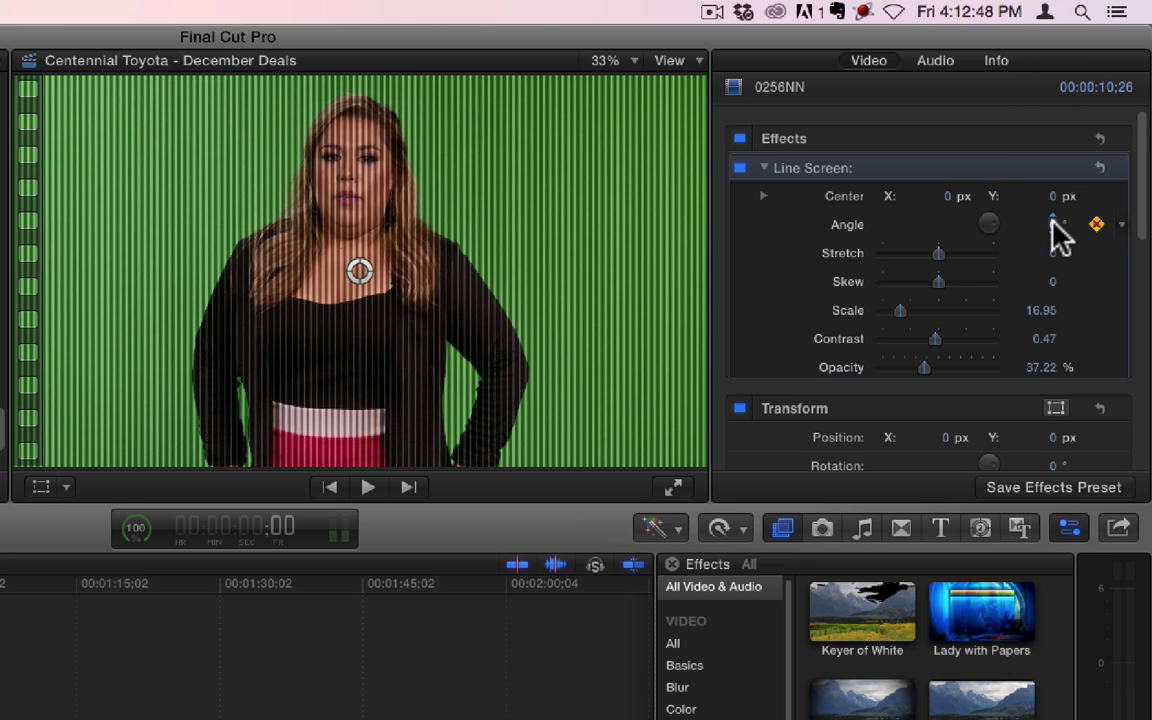
key(Return)
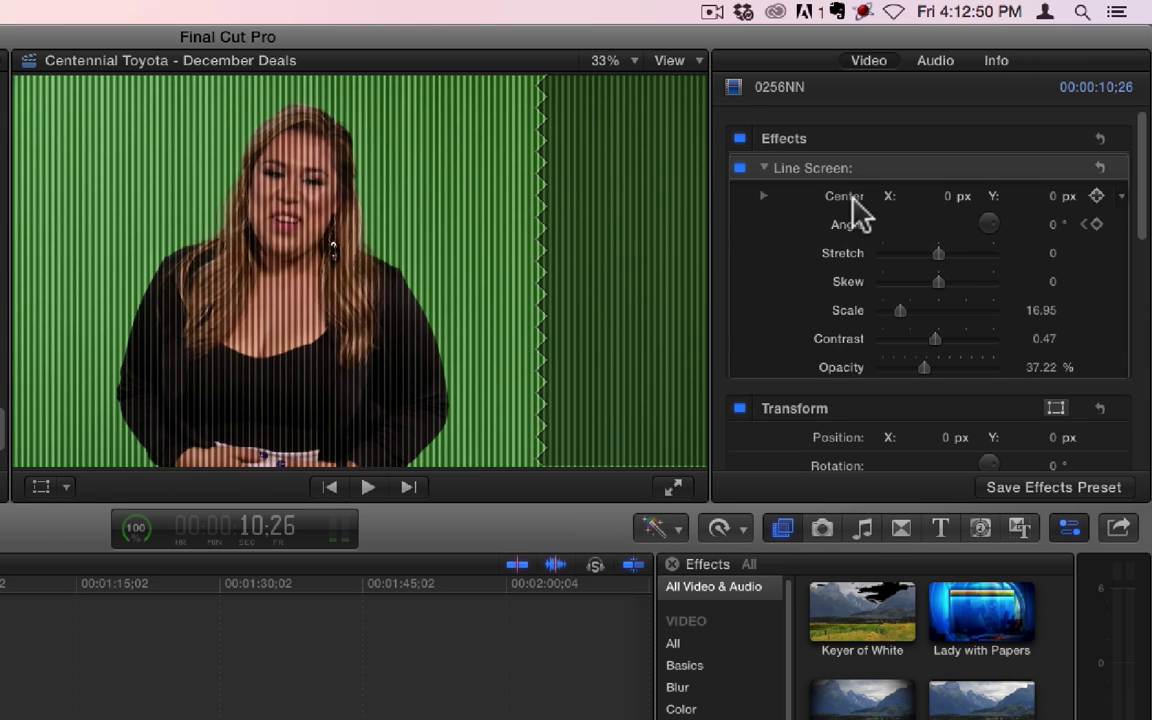
click(1056, 228)
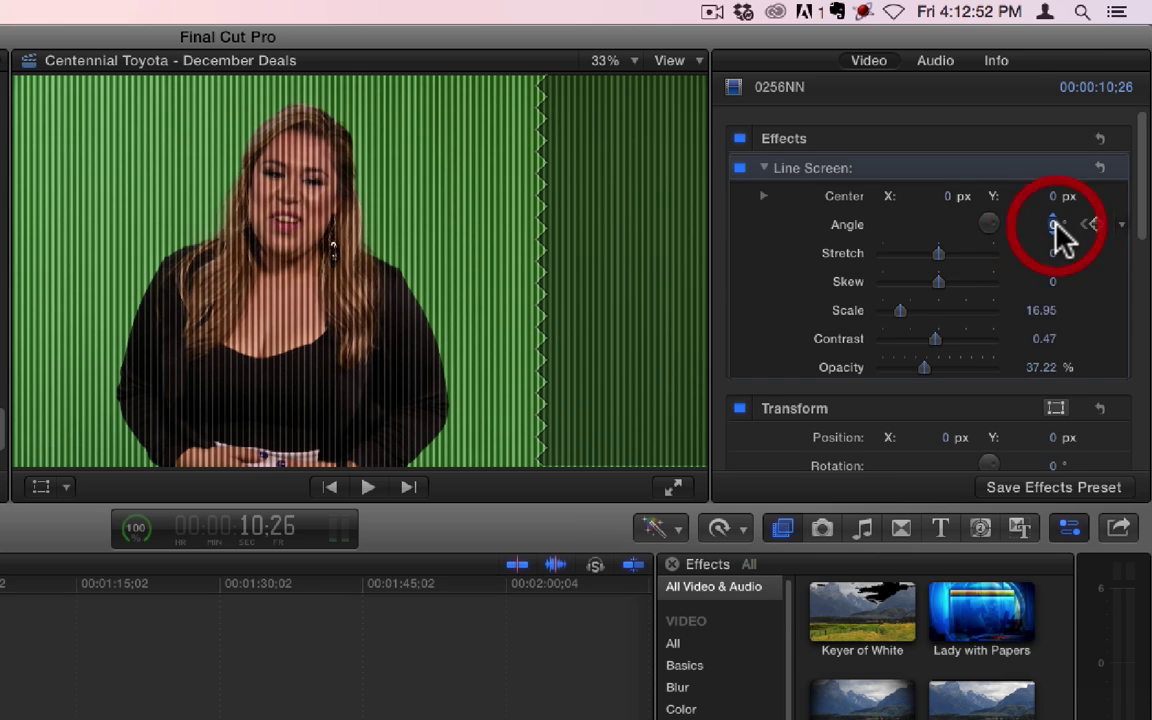
text(360)
key(Return)
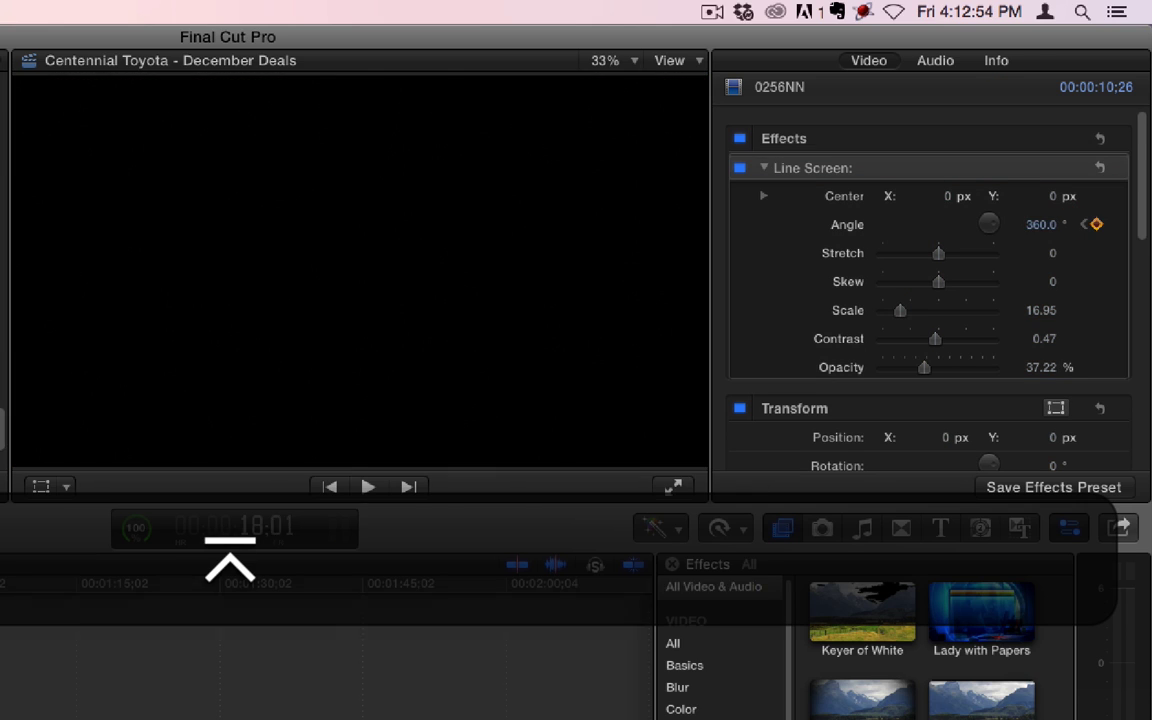
Play the clip from the beginning to preview the rotating lines, and return to its start
key(Home)
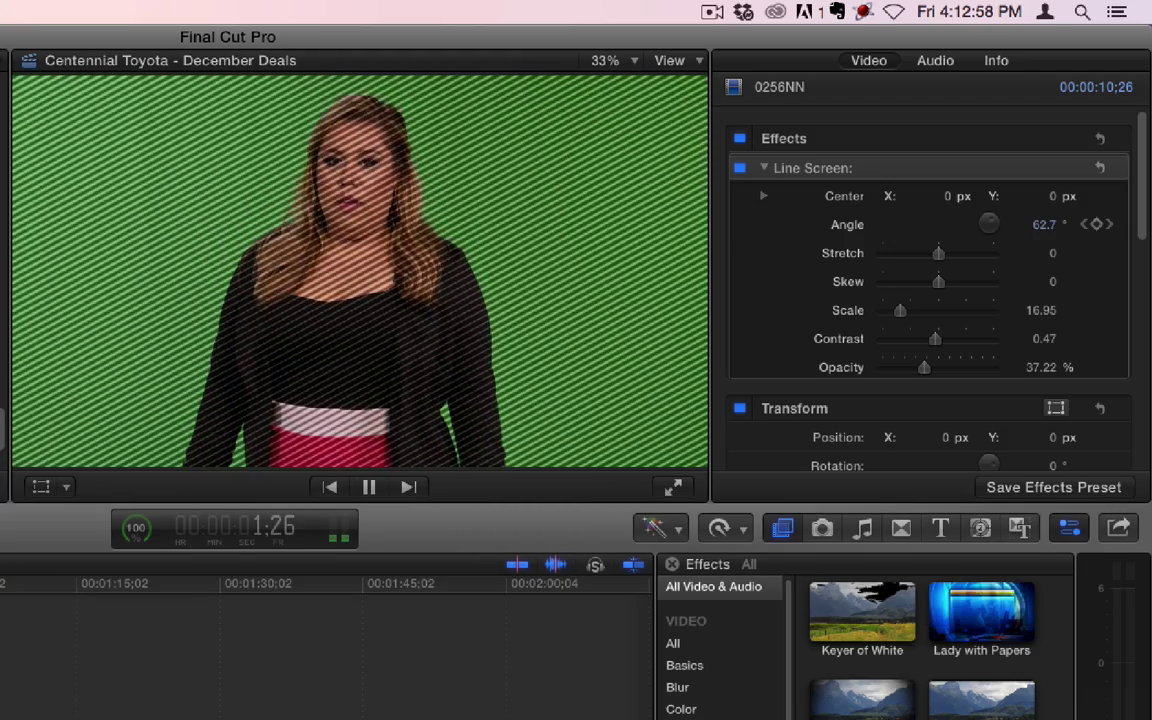
key(space)
key(Home)
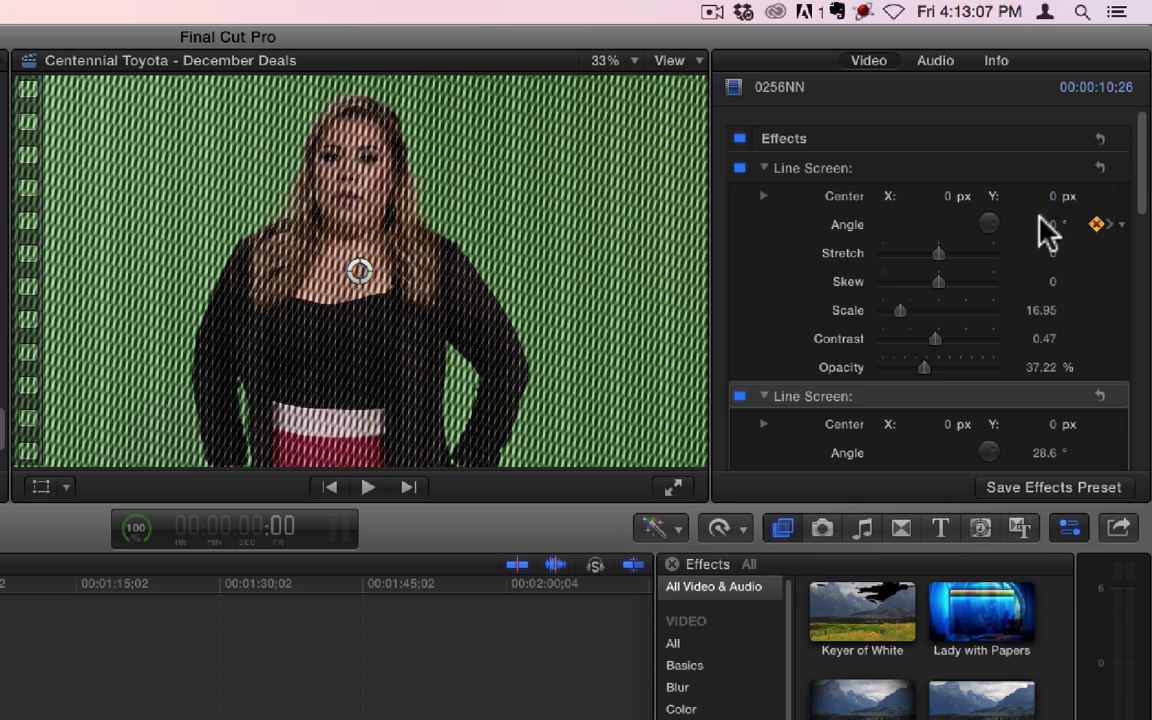
Keyframe the second Line Screen's Center at the clip's start and set its Y to -360 px at the clip's end
click(763, 168)
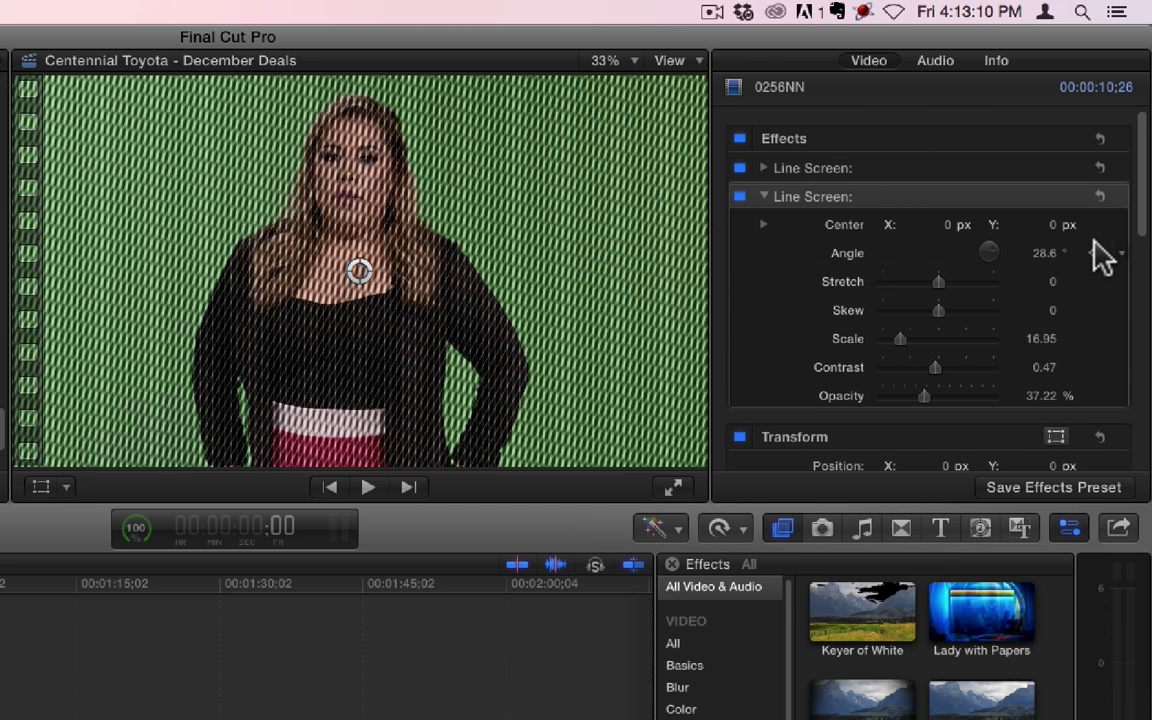
click(1097, 224)
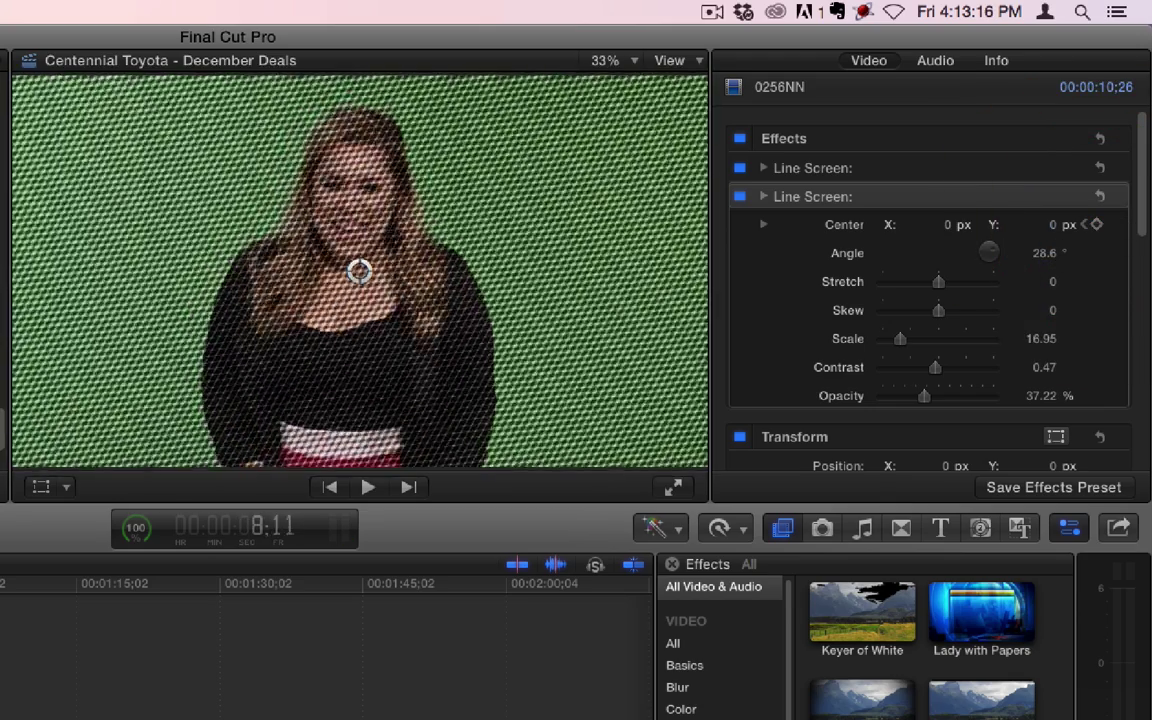
click(1052, 226)
text(-360.0)
key(Return)
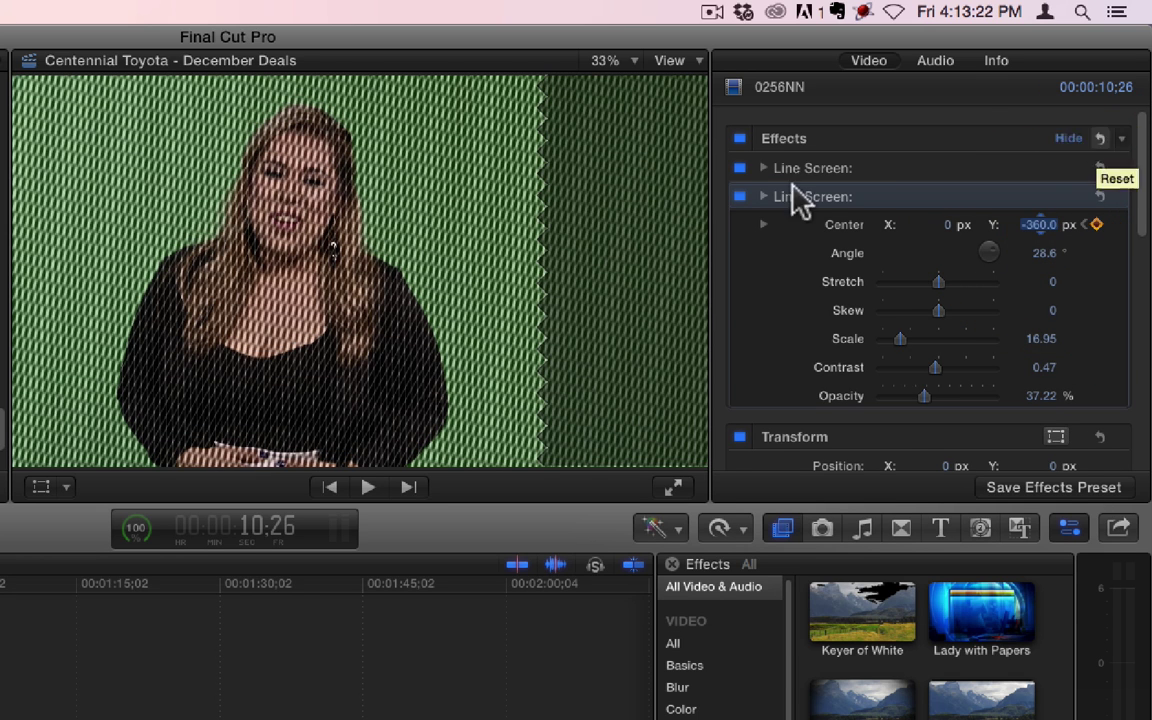
Play the clip from the beginning to preview the two combined Line Screen animations
key(space)
key(space)
key(Home)
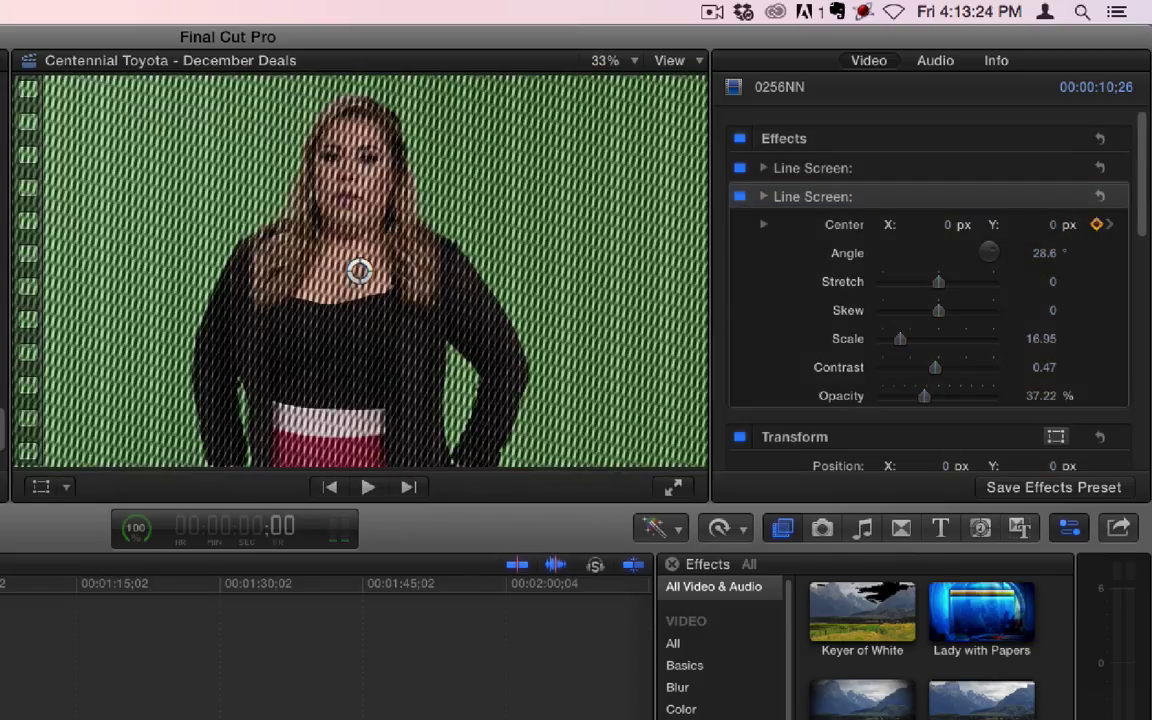
key(space)
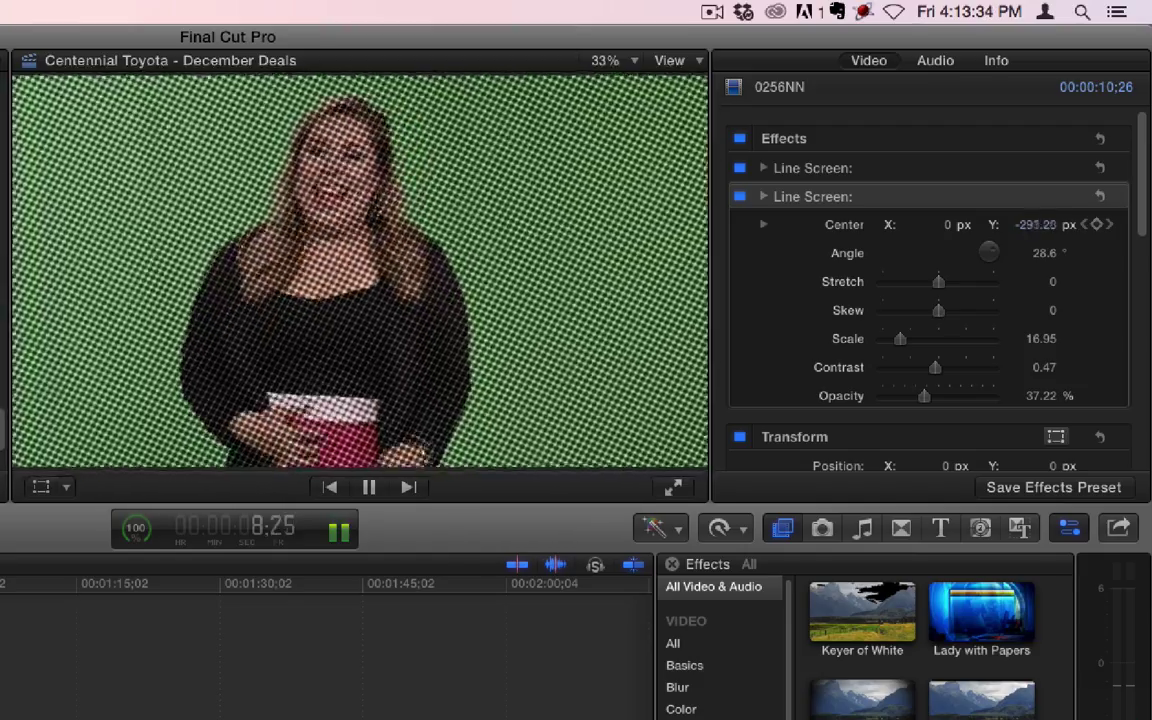
key(space)
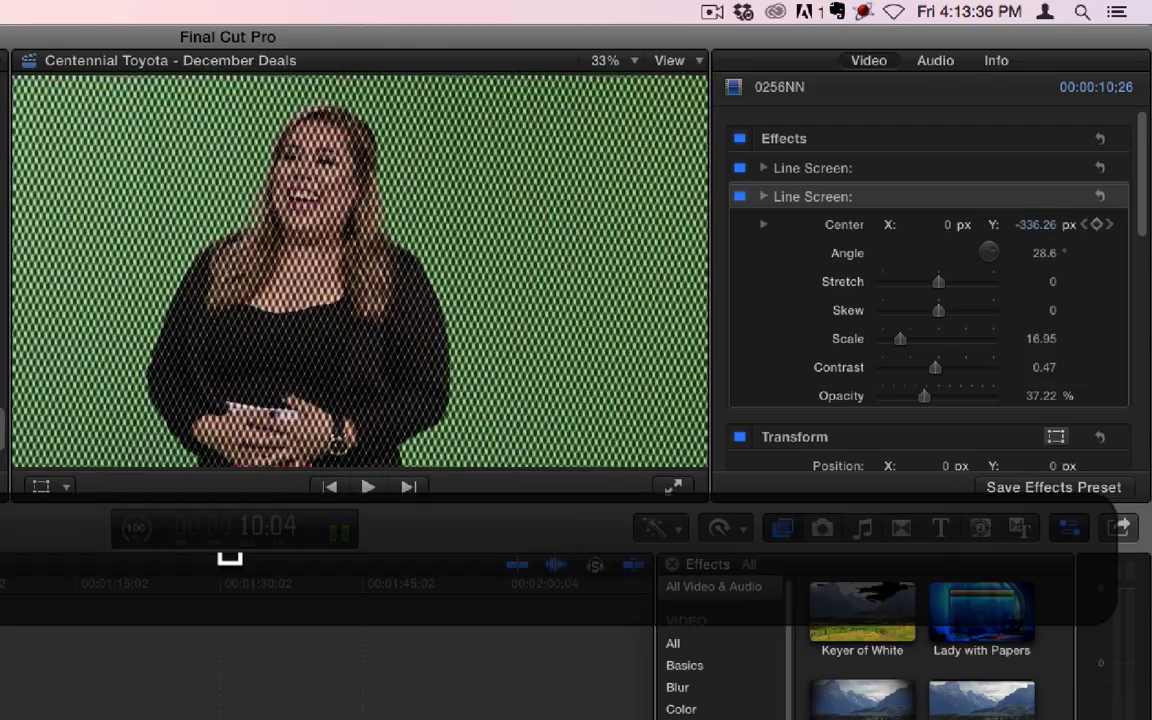
key(j)
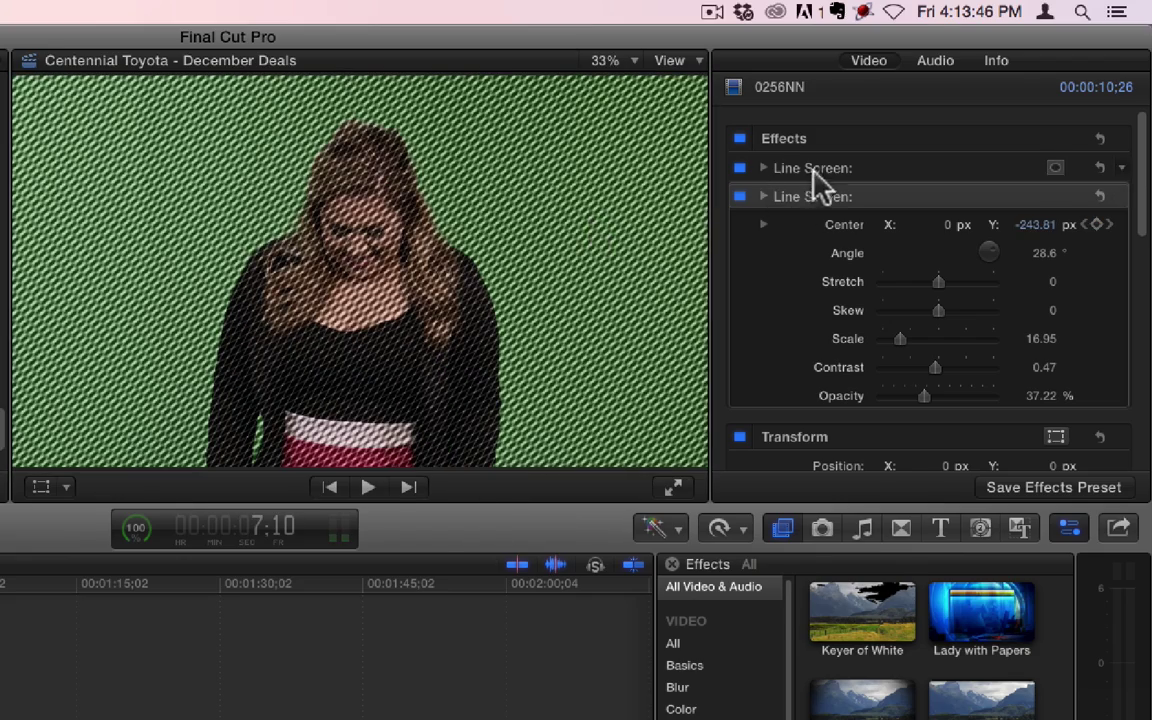
Delete both Line Screen effects and apply the Luma Keyer effect to clip 0256NN
click(815, 168)
key(shift+BackSpace)
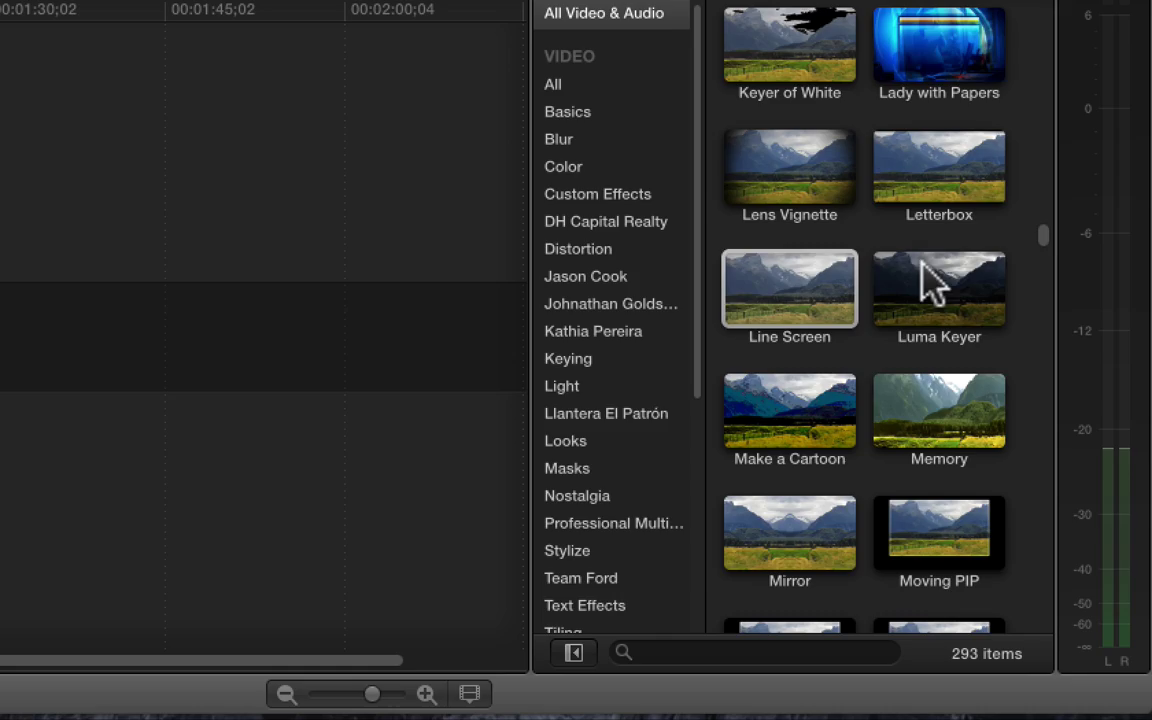
drag(928, 282, 0, 359)
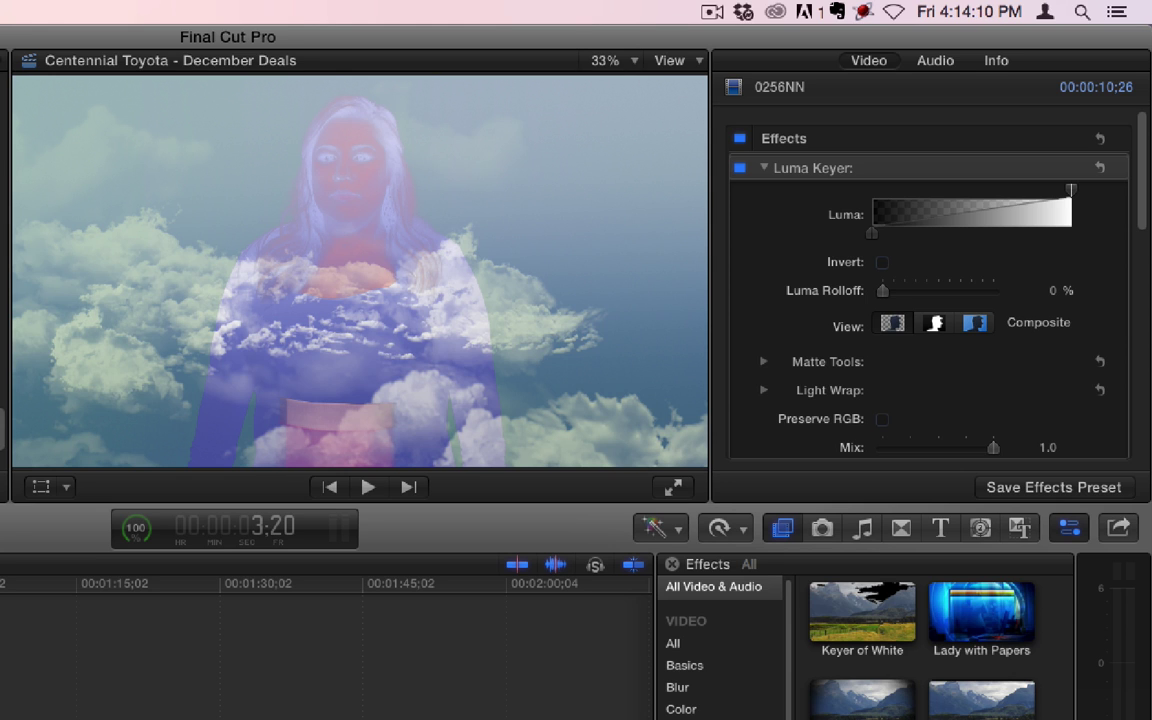
Adjust the Luma Keyer's Luma gradient, ending with the white ramp handle near mid-gray and the black handle slightly inward
drag(873, 235, 916, 243)
drag(942, 238, 874, 244)
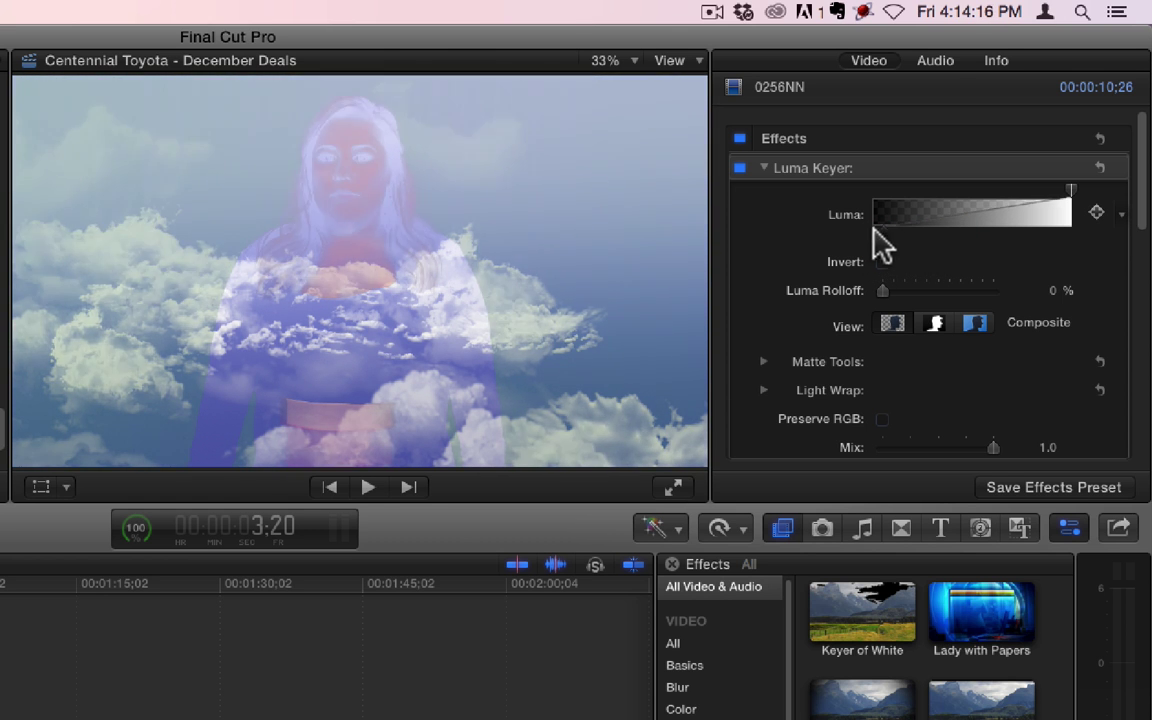
drag(939, 211, 949, 181)
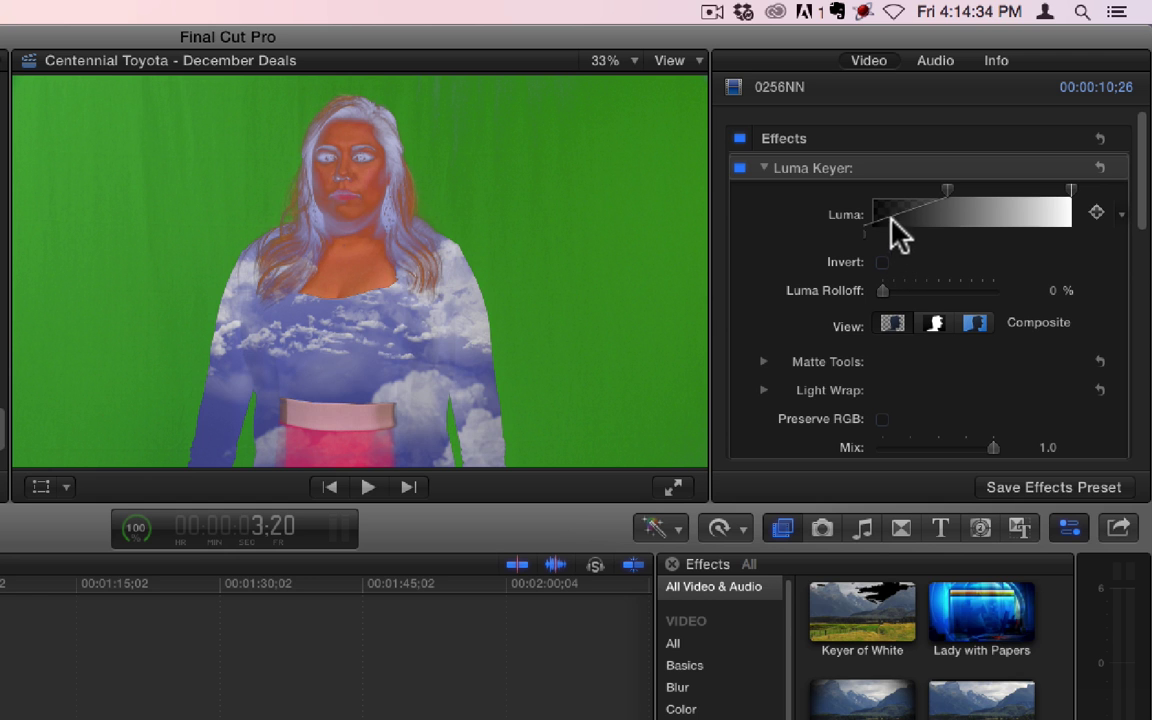
drag(899, 214, 905, 252)
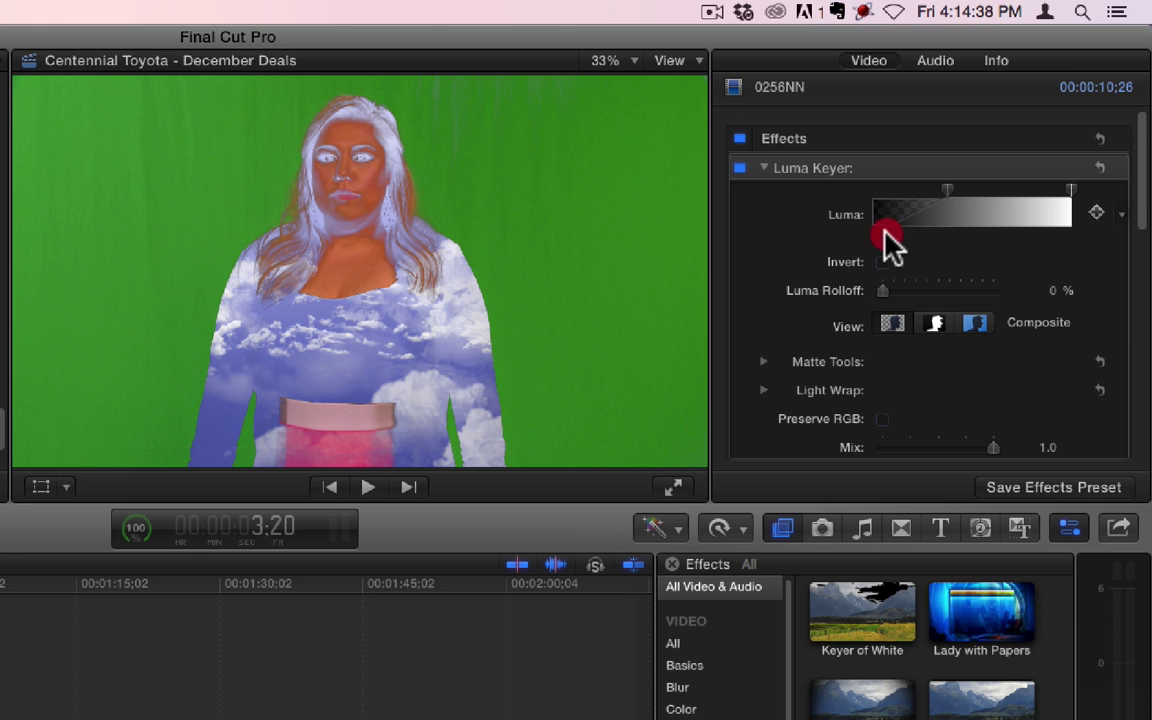
drag(938, 208, 974, 196)
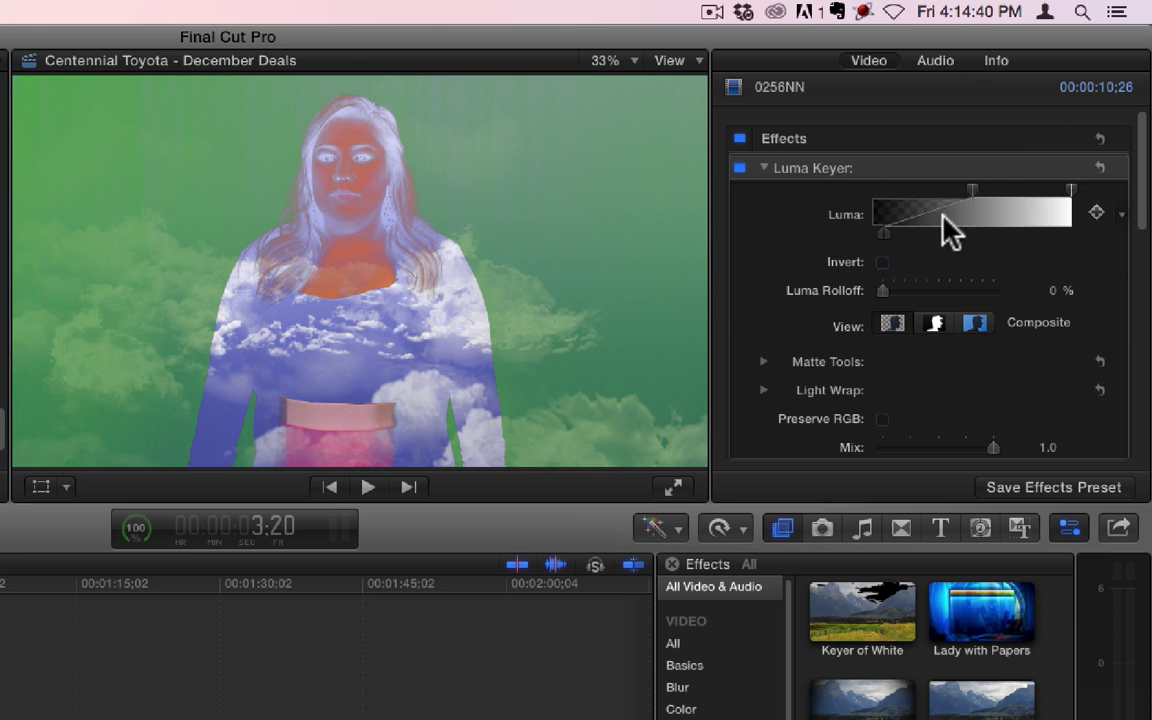
Set the Luma Keyer's Luma Rolloff to 50% and turn on Invert, toggling it off and on to compare
drag(880, 286, 940, 292)
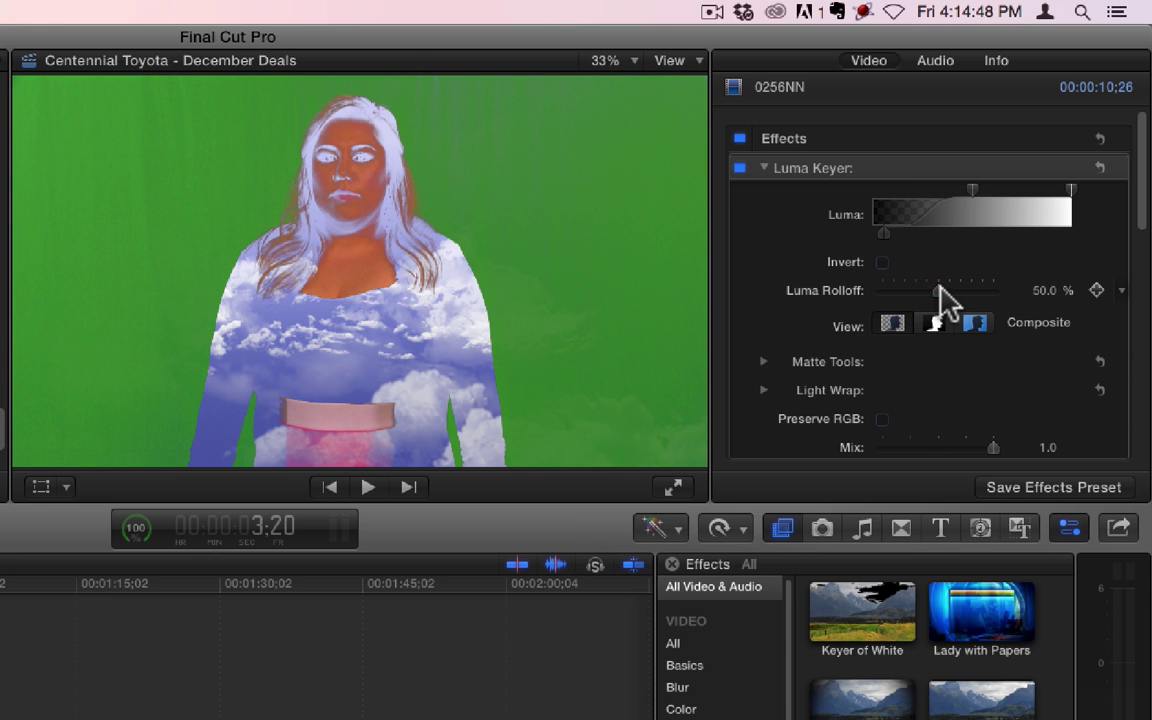
click(884, 262)
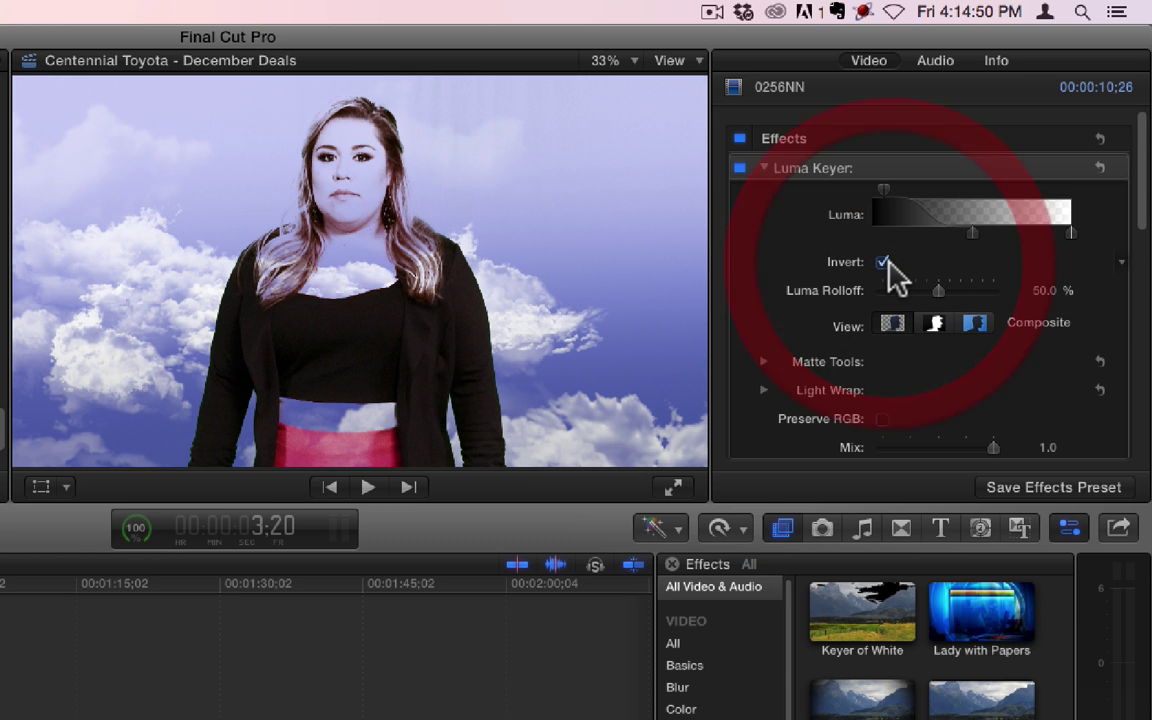
click(884, 262)
click(884, 262)
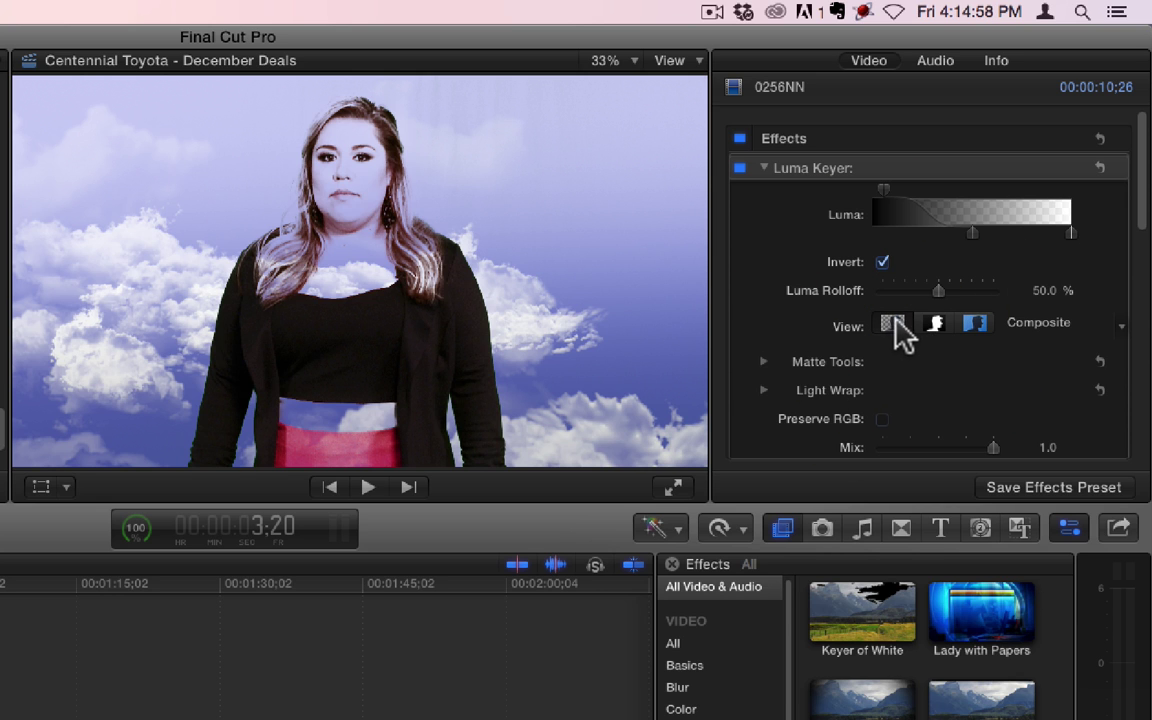
Compare the keyed clip in Matte and Original views, ending in Composite view
click(936, 323)
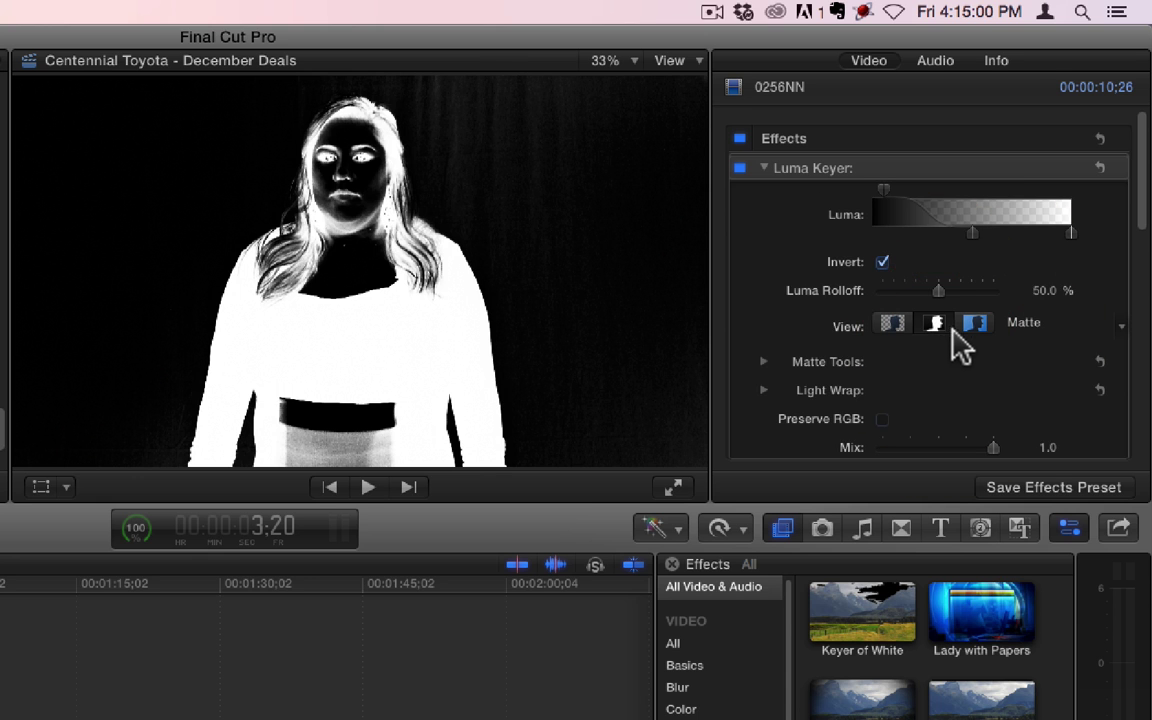
click(975, 325)
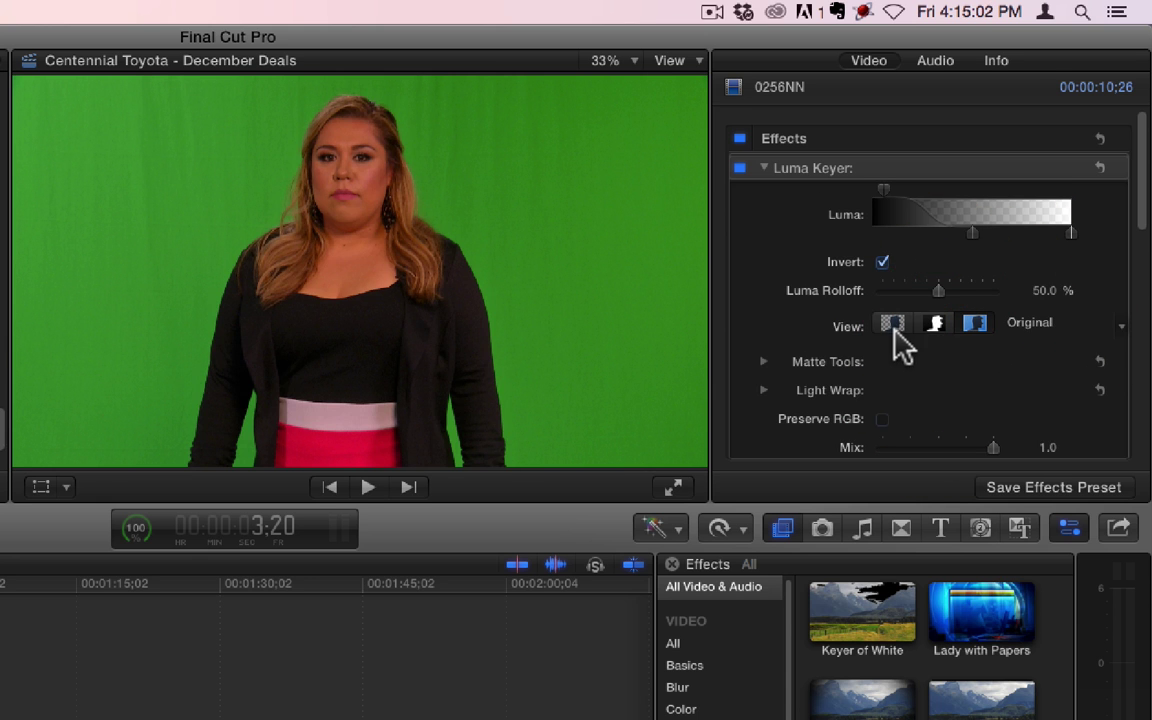
click(934, 326)
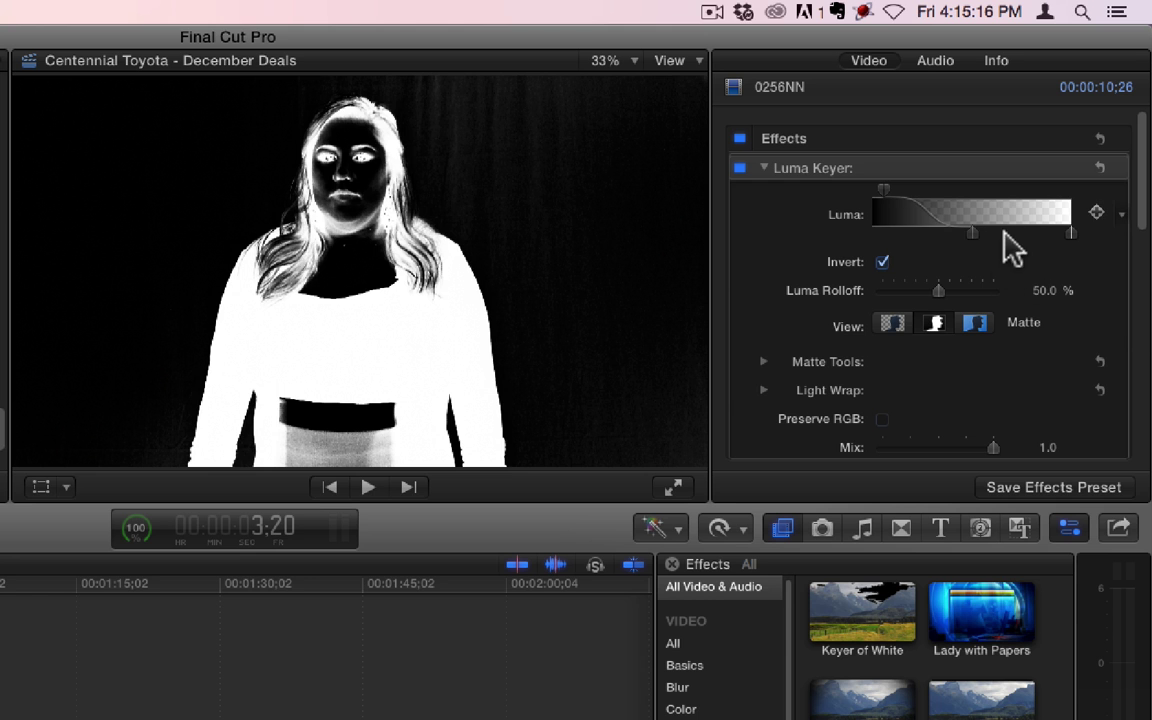
click(891, 324)
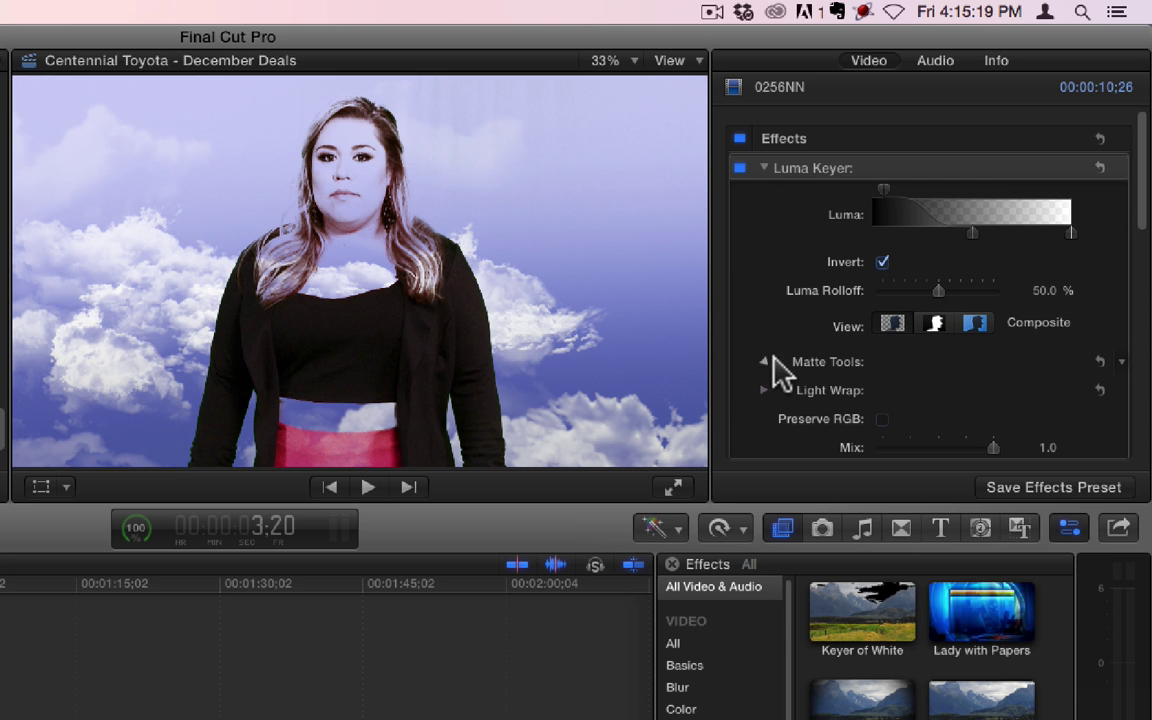
Expand the Luma Keyer's Matte Tools and try Fill Holes at 2.5, ending with it reset to 0
click(766, 361)
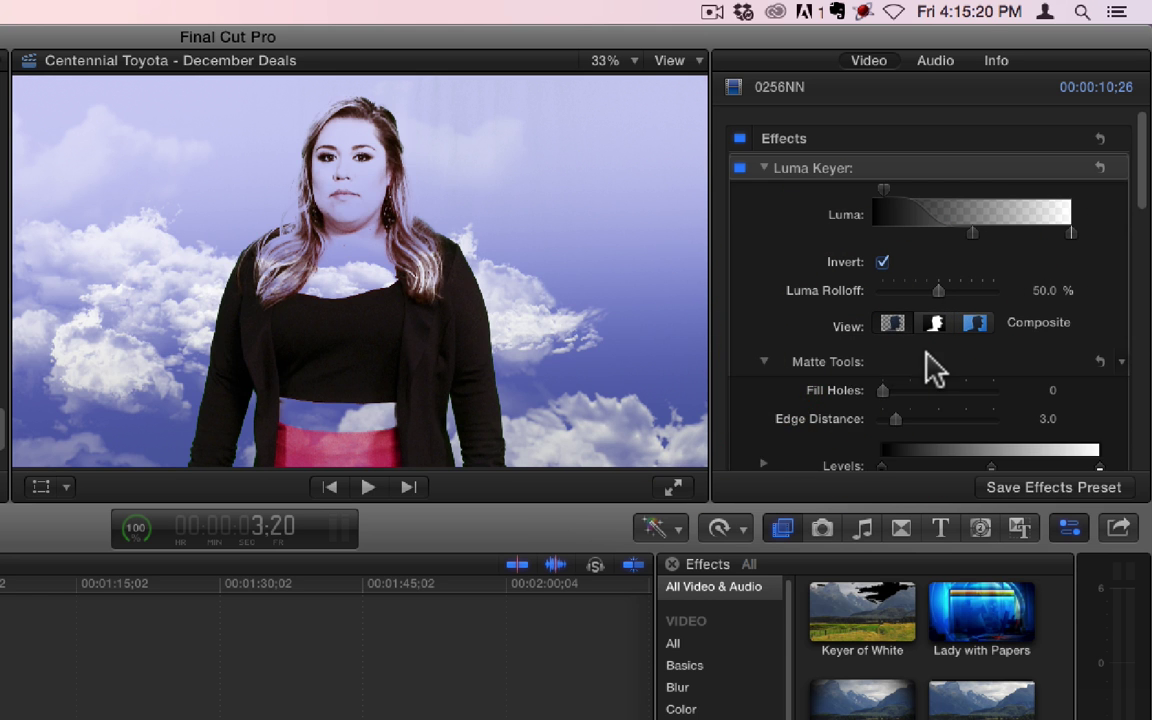
scroll(933, 265, down, 4)
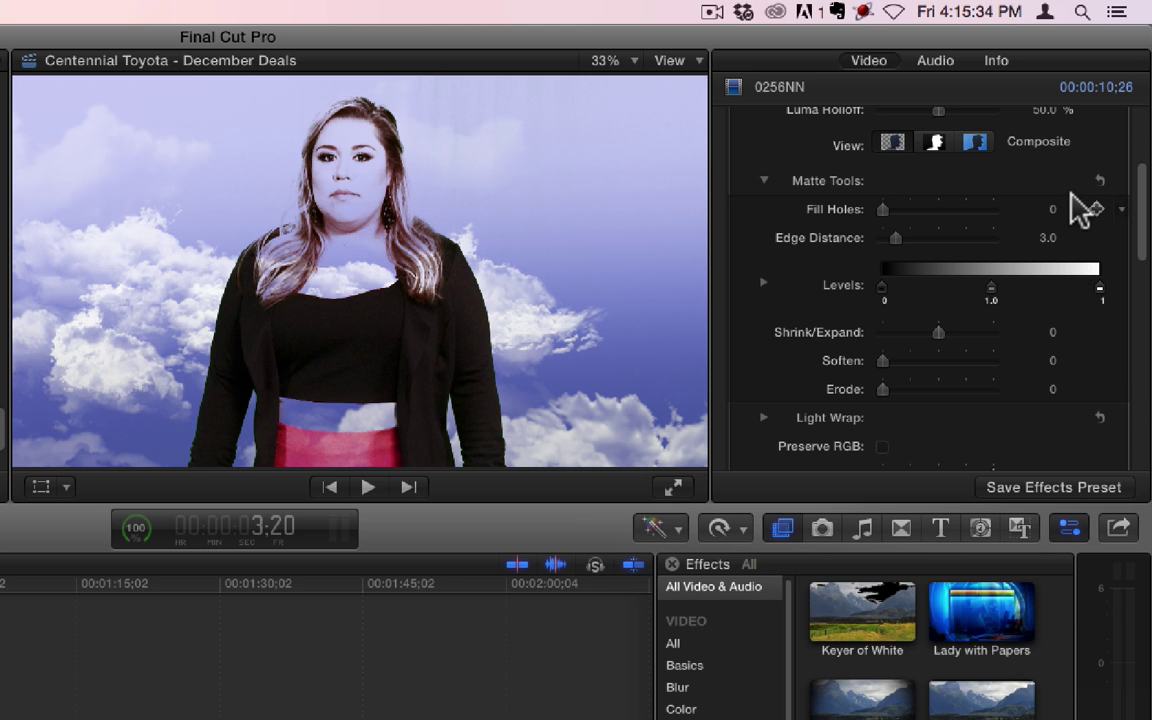
mouse_move(1055, 212)
mouse_down()
mouse_move(1055, 190)
mouse_move(1047, 229)
mouse_up()
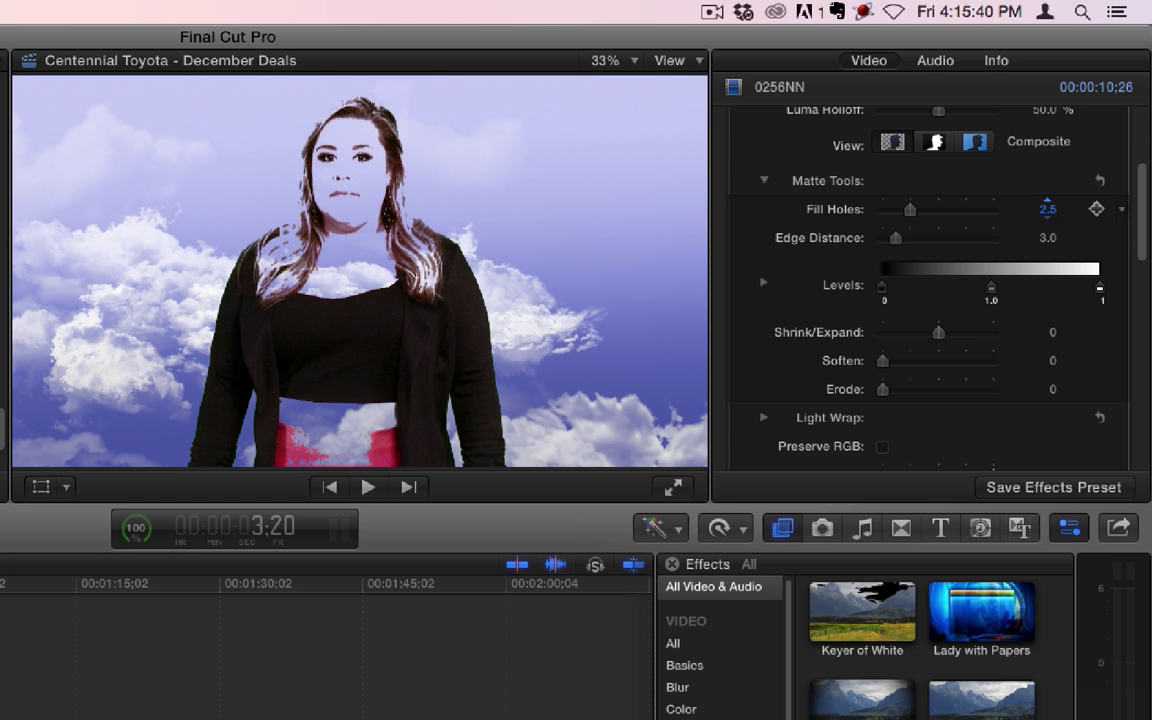
scroll(843, 270, up, 4)
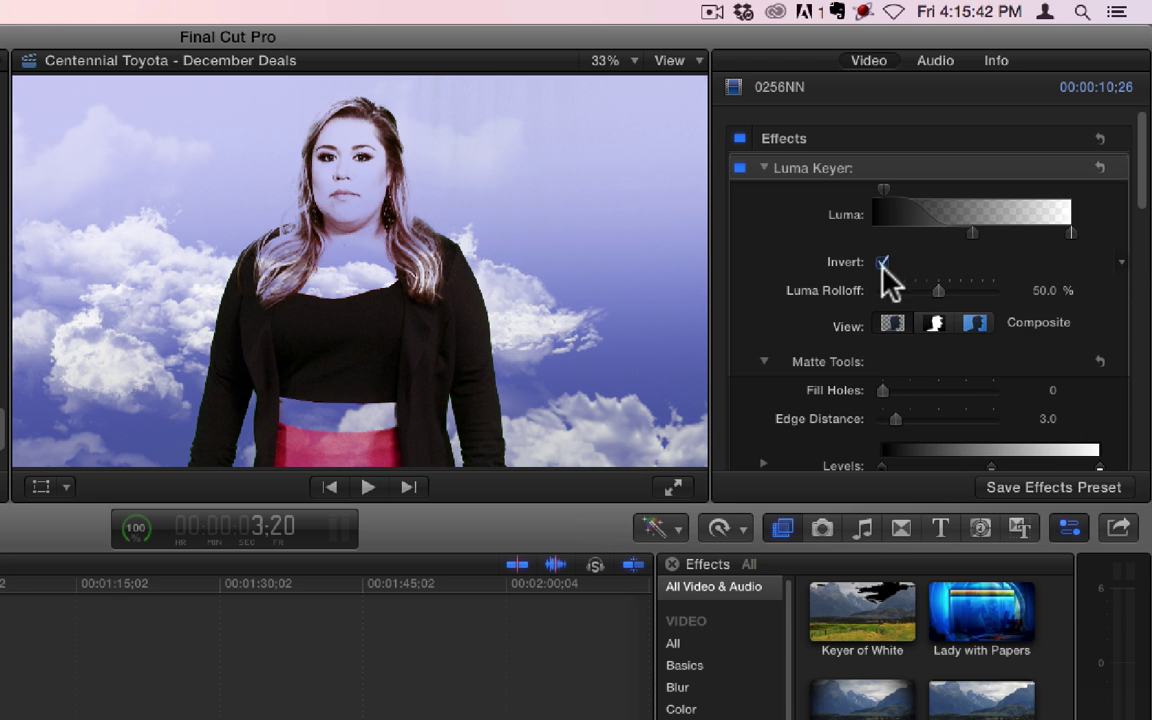
Turn off the Luma Keyer's Invert option and set Edge Distance to 0 in the Matte Tools
click(883, 262)
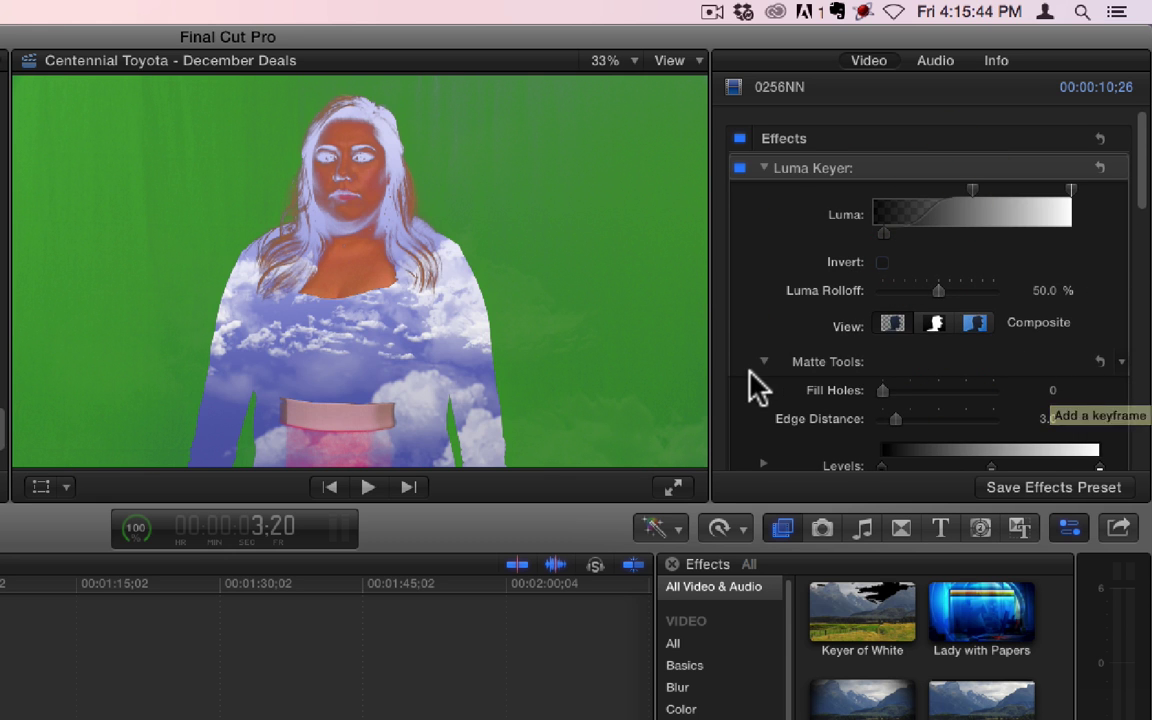
scroll(790, 388, down, 3)
scroll(843, 360, down, 4)
scroll(848, 373, up, 5)
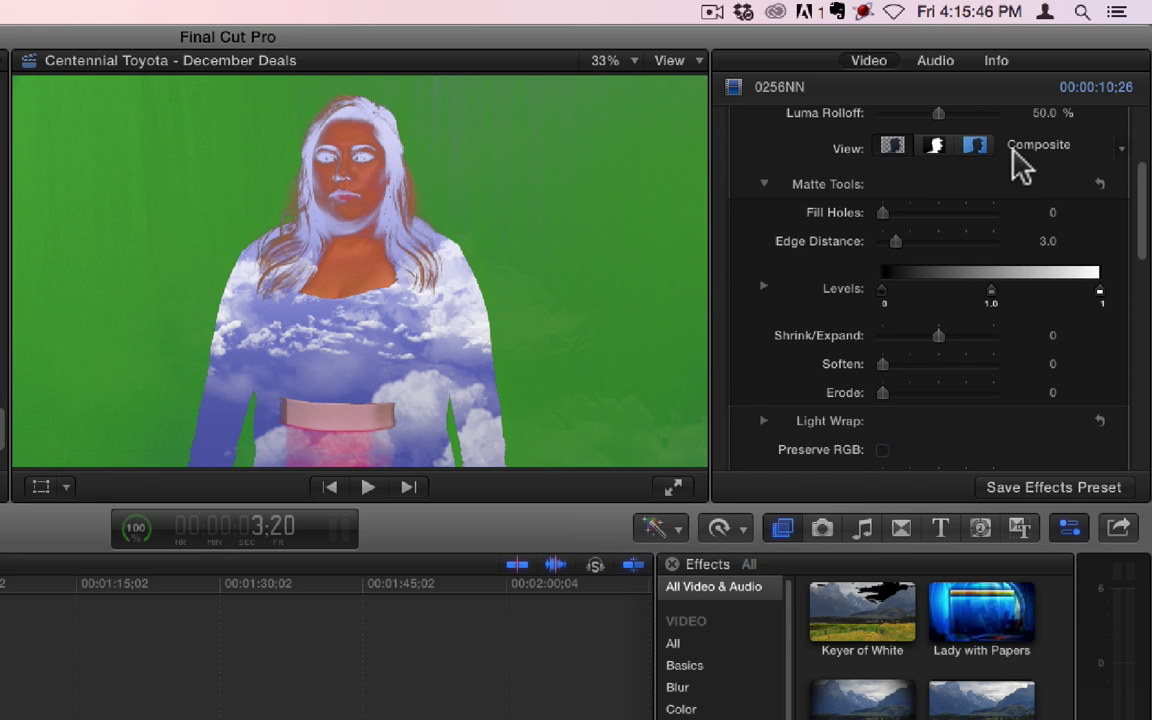
mouse_move(1056, 225)
mouse_down()
mouse_move(1056, 185)
mouse_move(1047, 238)
mouse_up()
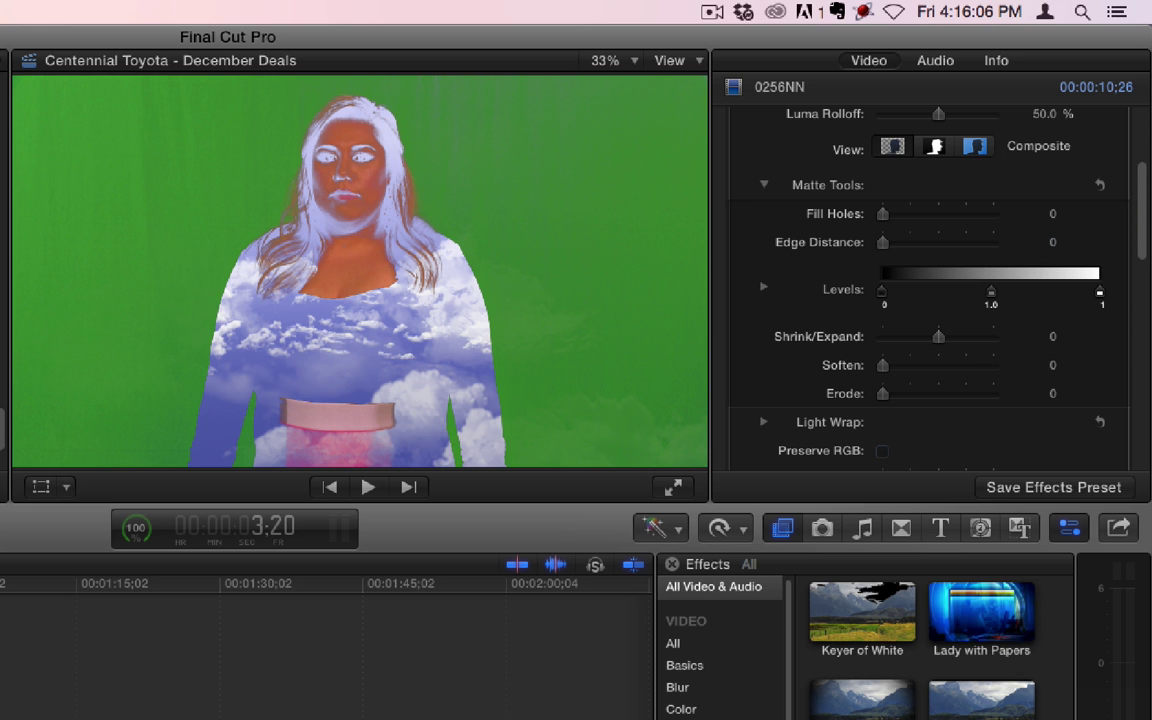
Try Fill Holes at 9.9 together with changes to Edge Distance, and return both to 0
drag(1053, 214, 1085, 293)
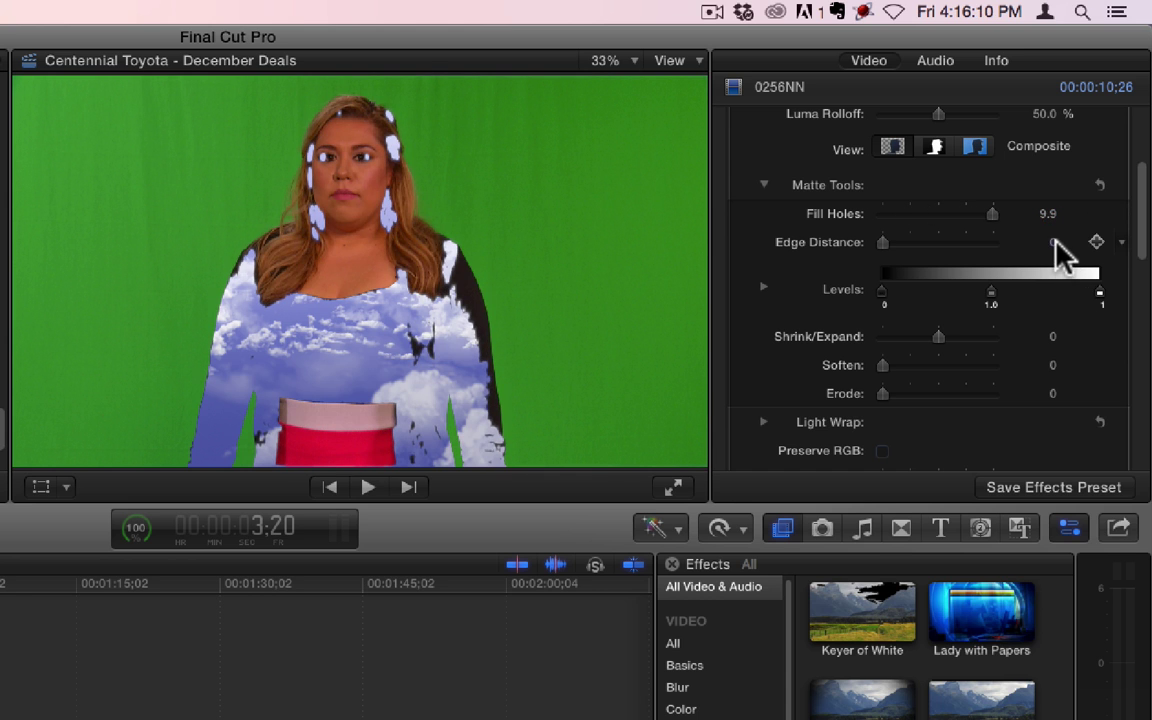
drag(1047, 242, 1030, 220)
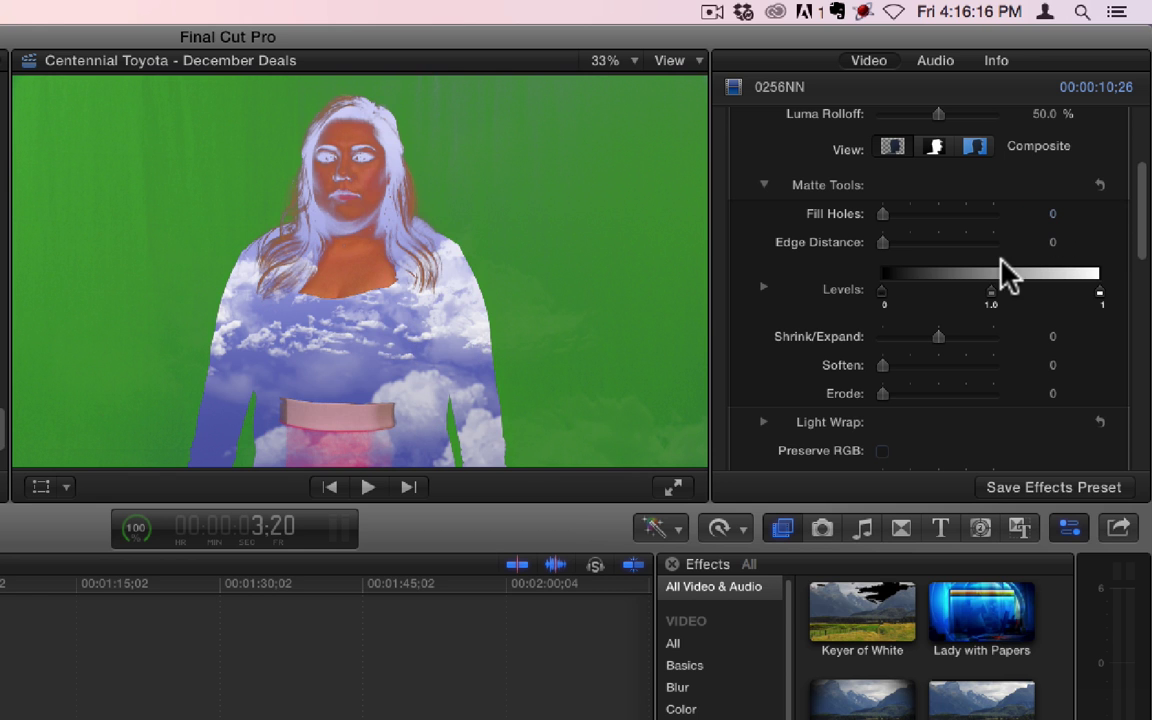
Try raising the Levels black point with Edge Distance 8.0 and Fill Holes 5.88, and return the black point to 0
mouse_move(884, 291)
mouse_down()
mouse_move(950, 305)
mouse_move(938, 298)
mouse_up()
drag(883, 242, 947, 214)
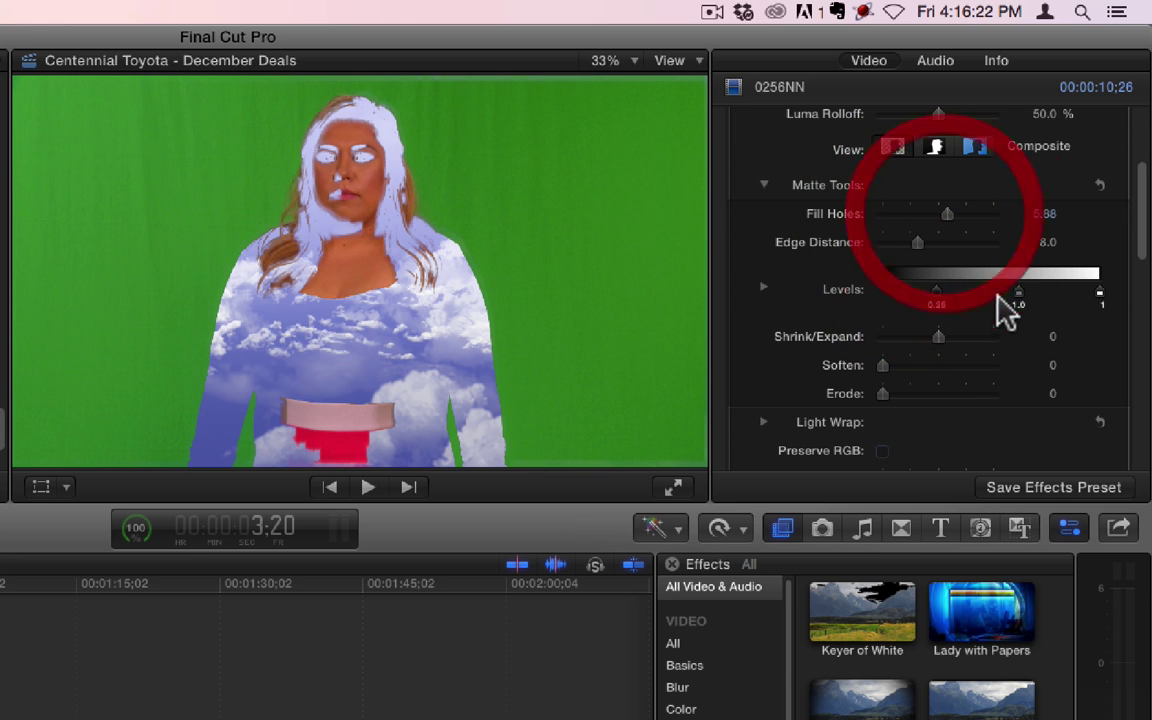
drag(935, 291, 877, 288)
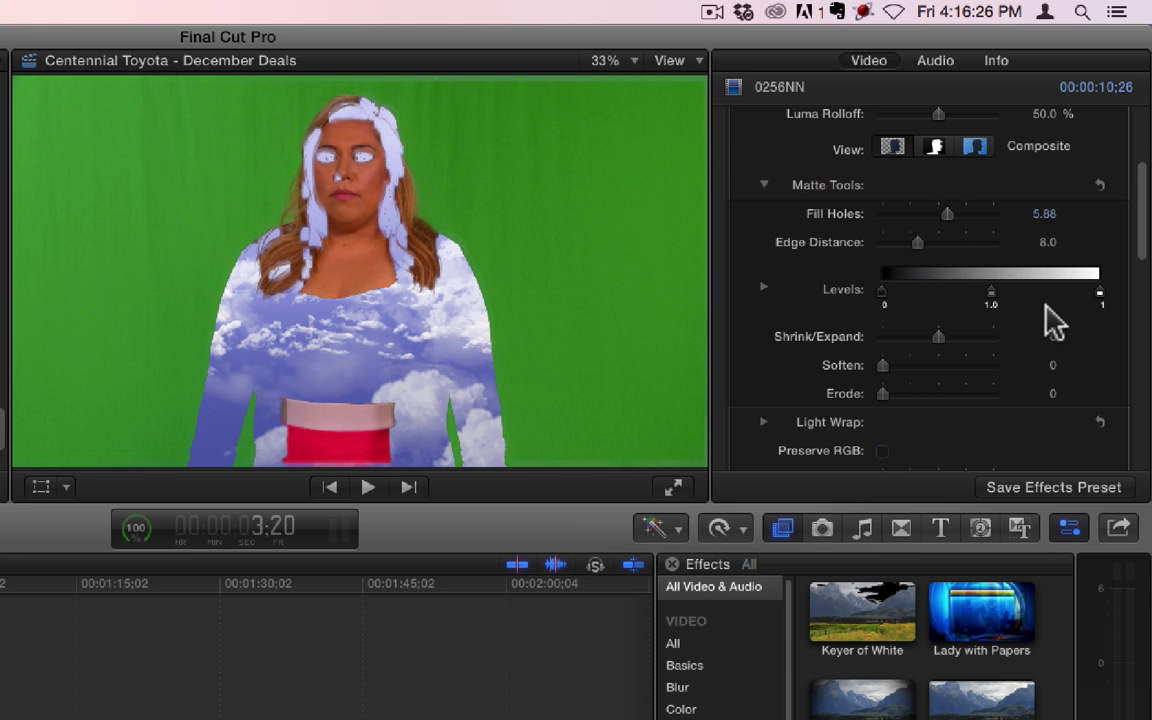
mouse_move(1100, 295)
mouse_down()
mouse_move(990, 298)
mouse_move(869, 278)
mouse_move(941, 301)
mouse_move(1100, 303)
mouse_up()
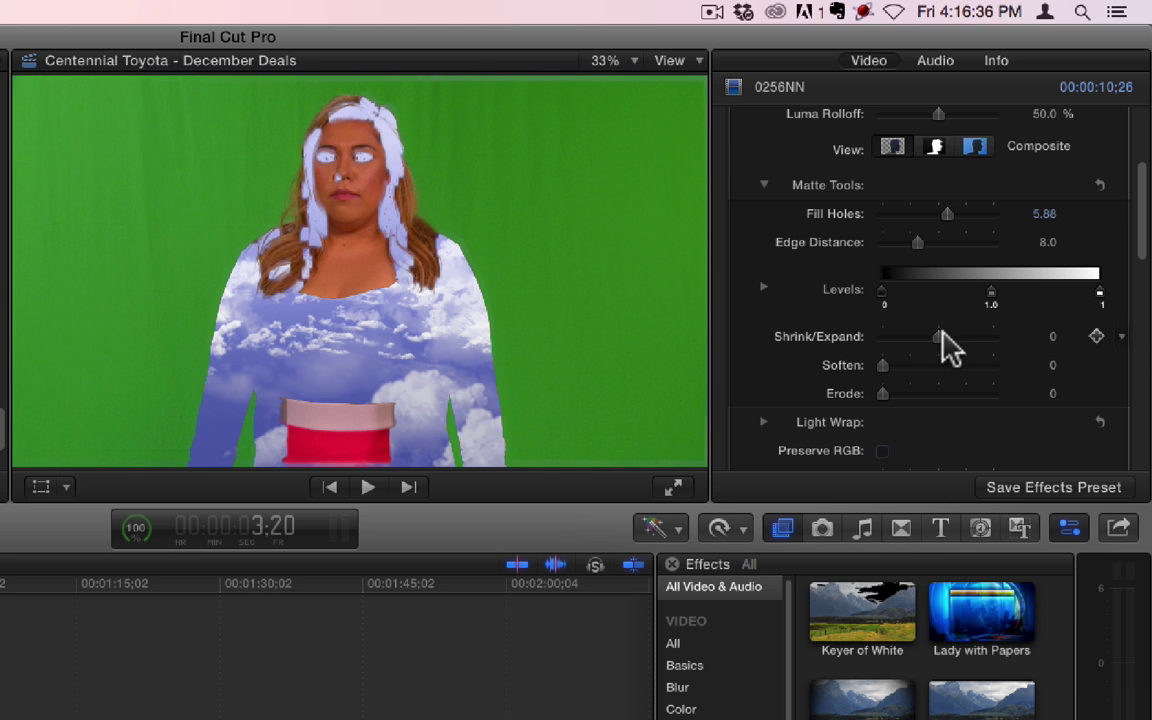
Reset Fill Holes and Edge Distance to 0 and set the matte's Shrink/Expand to 4.0
drag(945, 213, 766, 218)
drag(917, 242, 823, 244)
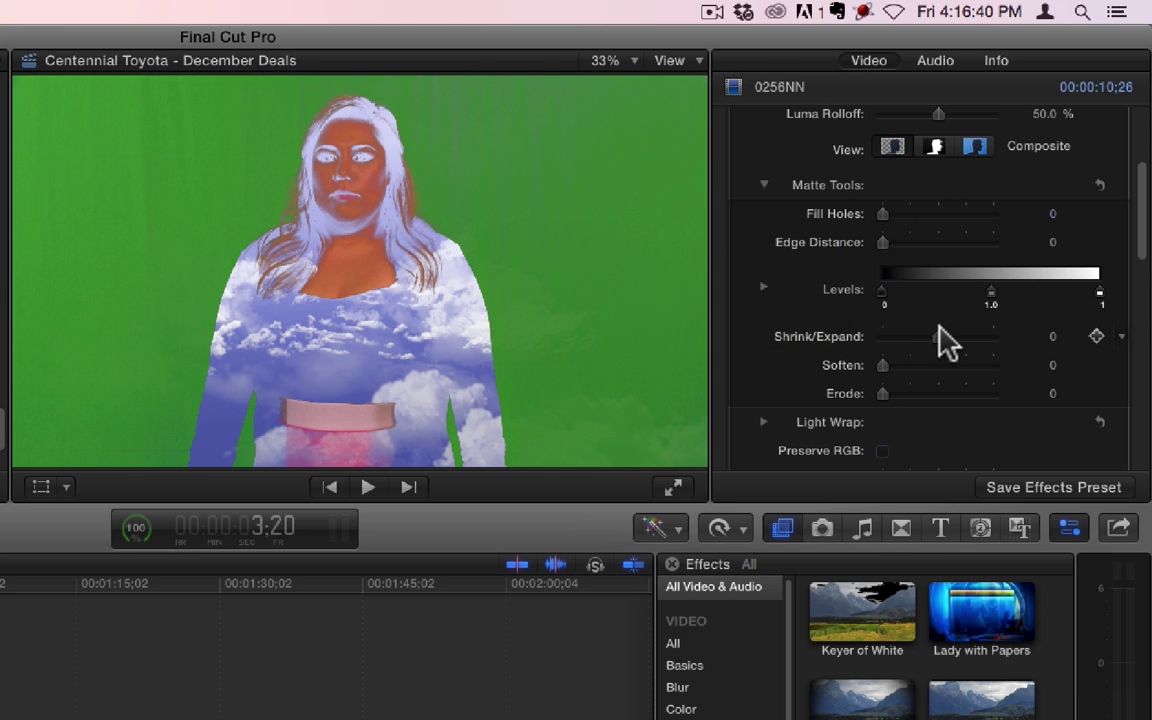
mouse_move(941, 330)
mouse_down()
mouse_move(911, 326)
mouse_move(967, 338)
mouse_move(958, 334)
mouse_up()
scroll(789, 386, up, 5)
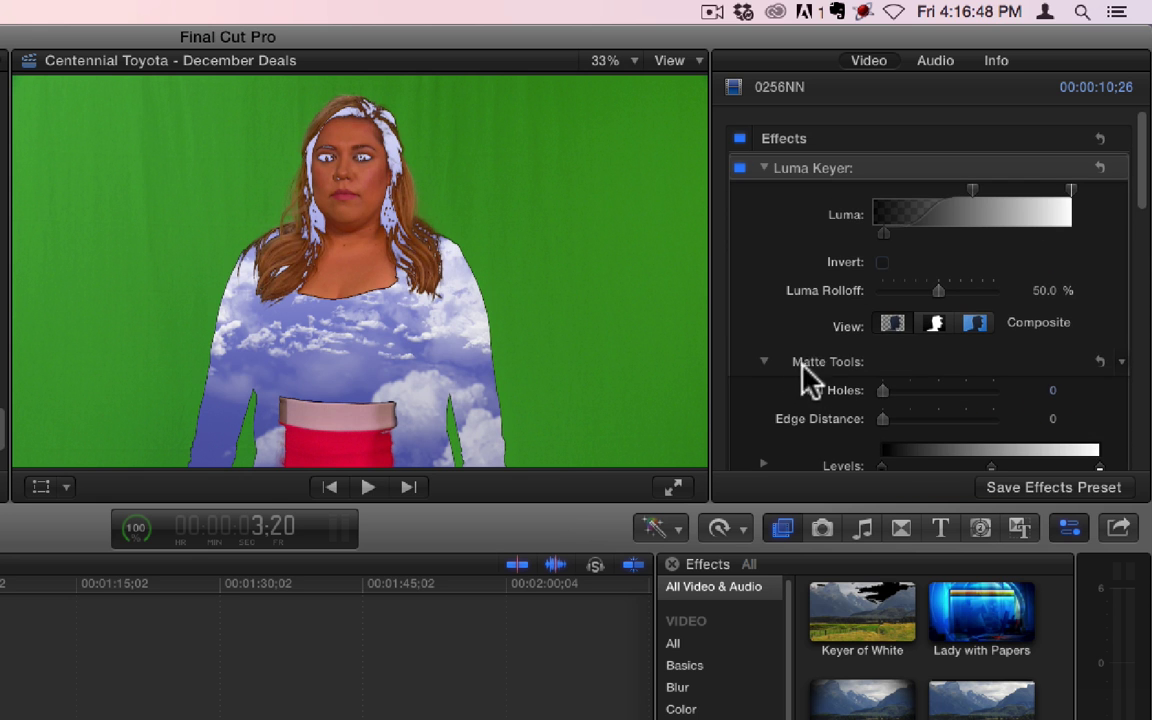
Turn on Invert for the Luma Keyer and check the remaining keyer settings
click(883, 263)
scroll(790, 385, down, 10)
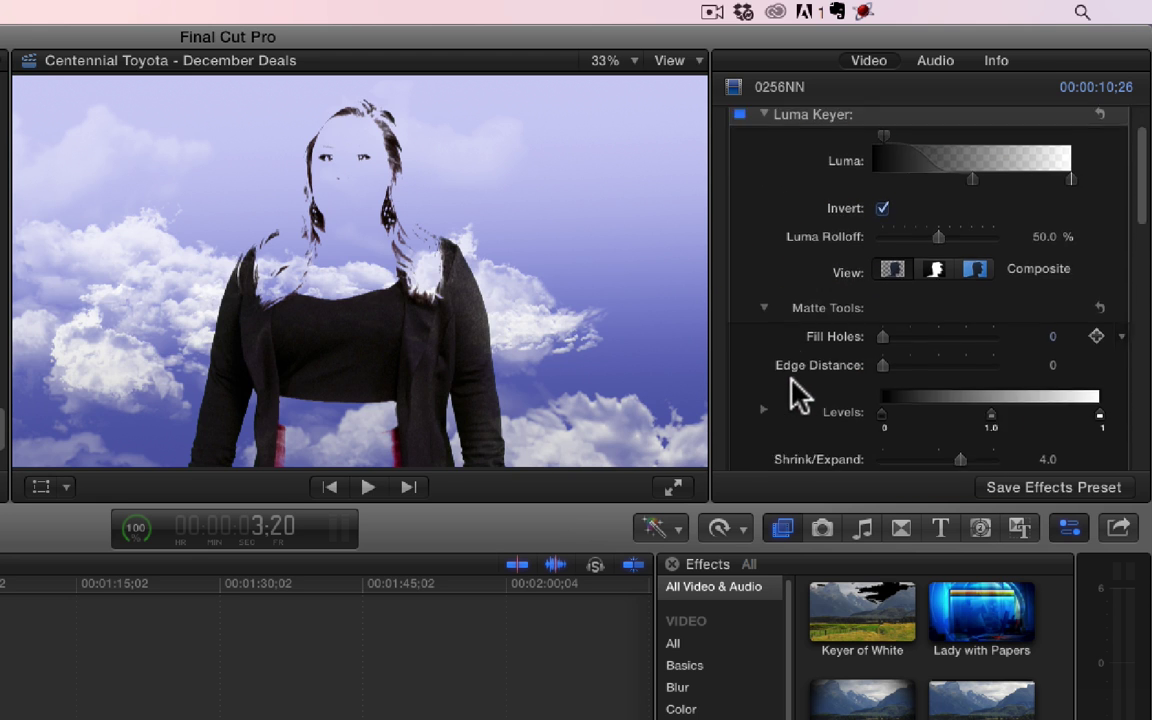
scroll(845, 401, up, 8)
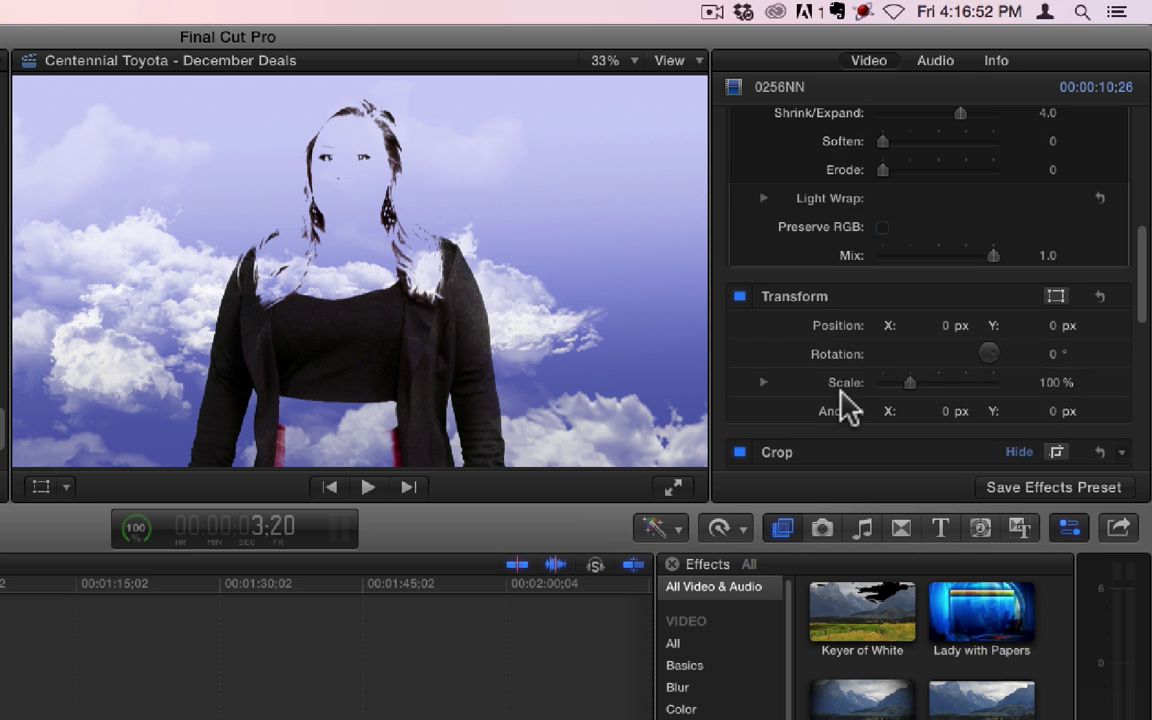
scroll(845, 405, up, 1)
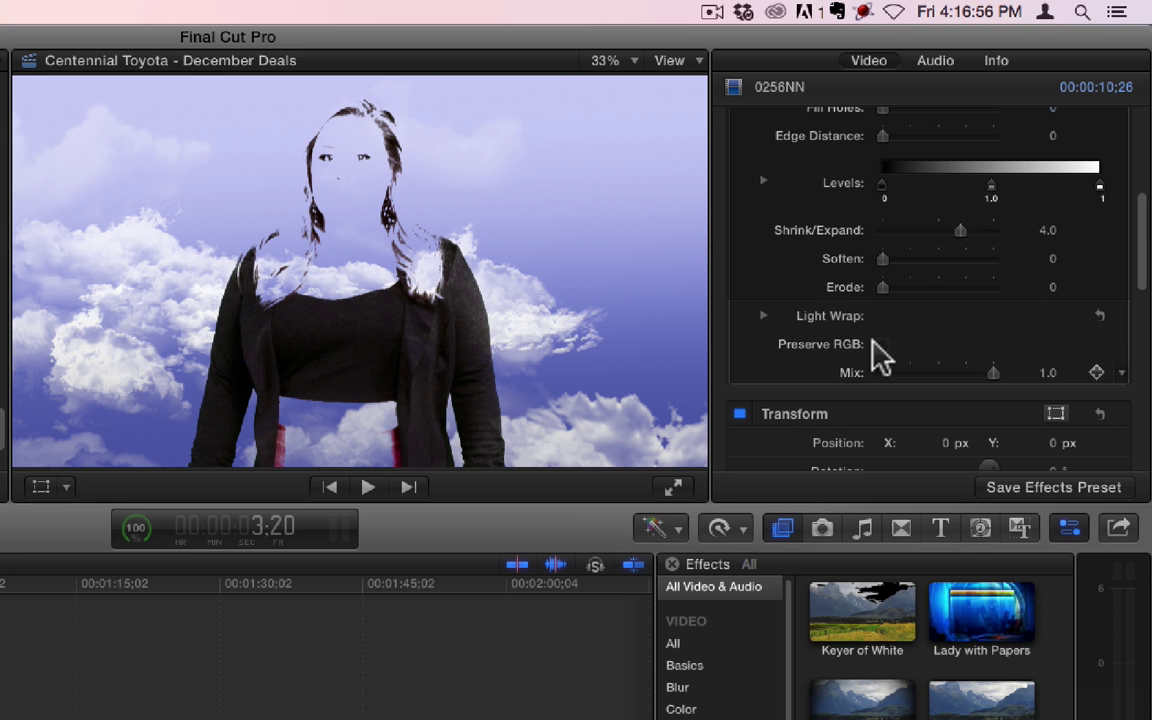
Try Shrink/Expand at 1.0 on the inverted matte and undo the change
mouse_move(960, 230)
mouse_down()
mouse_move(900, 232)
mouse_move(1010, 244)
mouse_move(946, 244)
mouse_up()
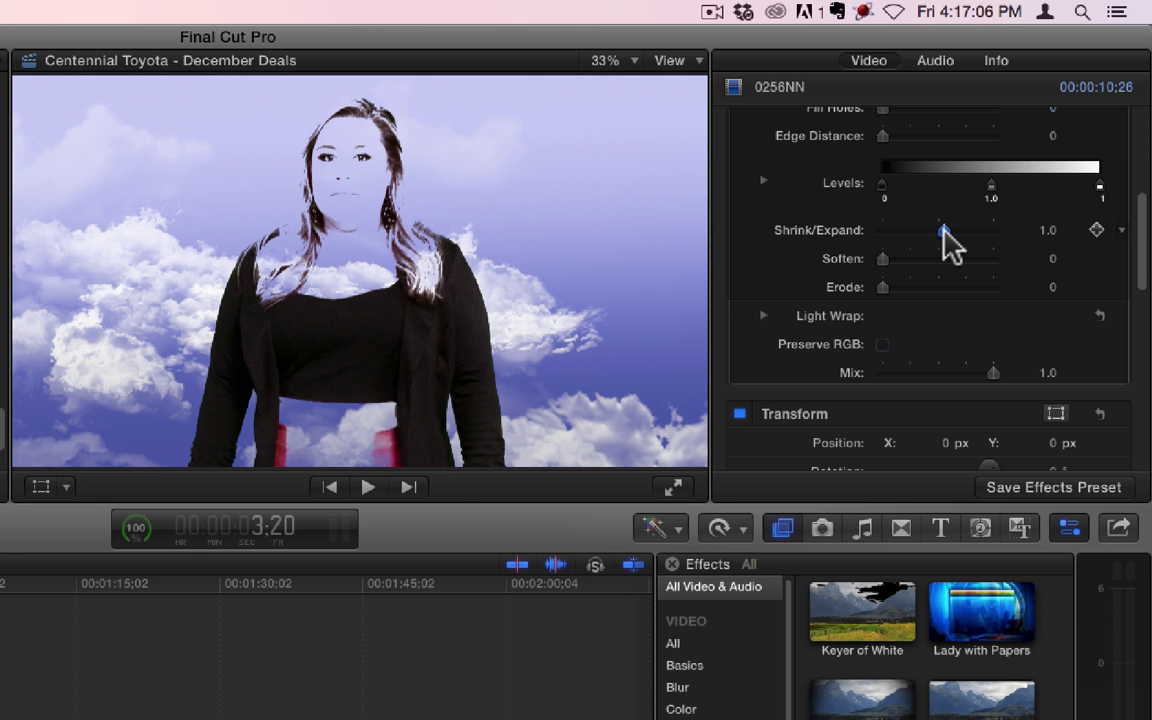
key(super+z)
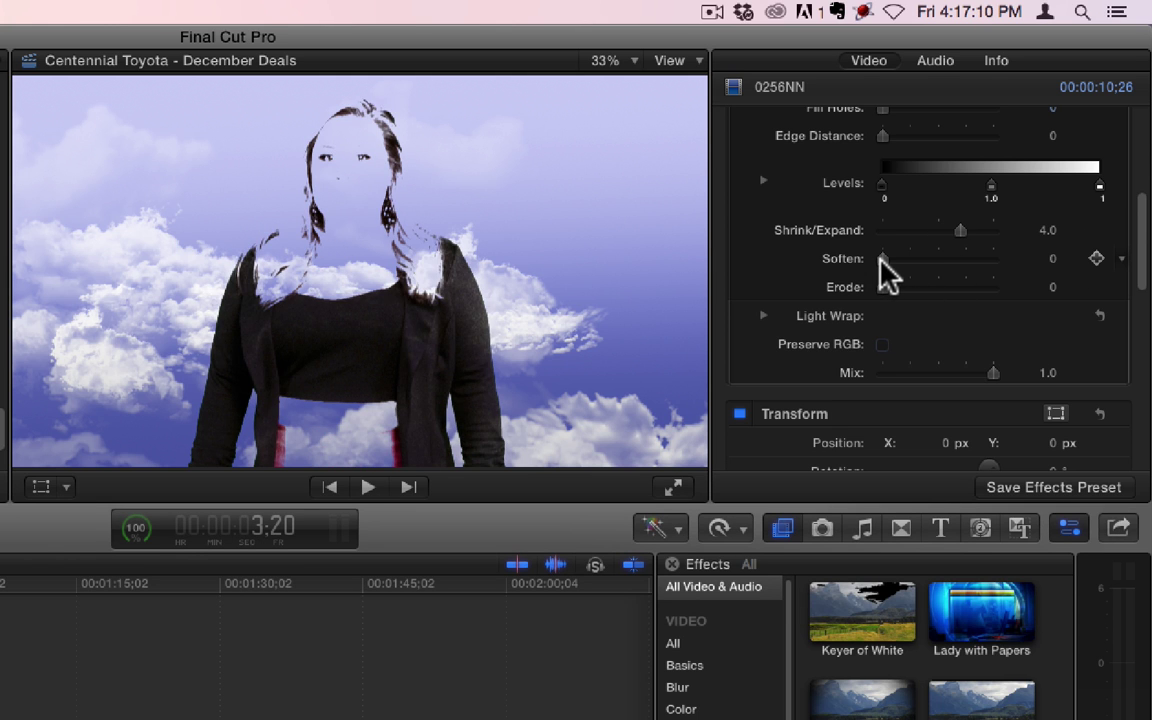
Try softening the matte edges and eroding the matte at about 5.69, and return Soften and Erode to 0
click(881, 260)
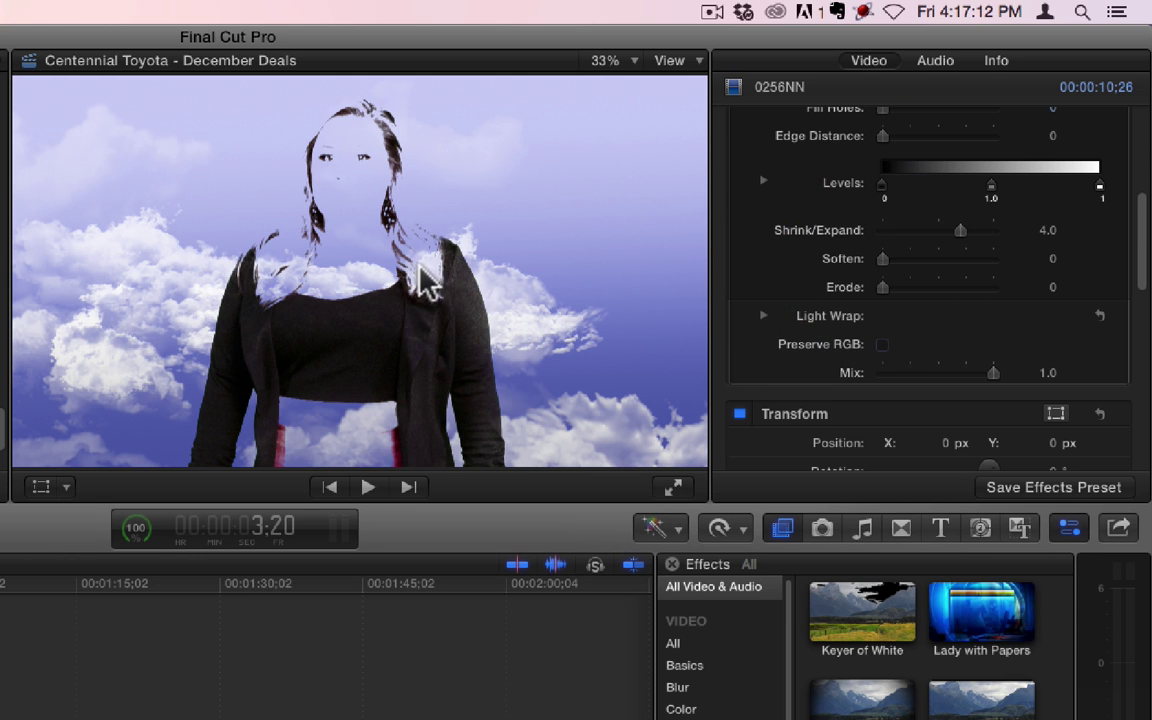
drag(884, 258, 851, 279)
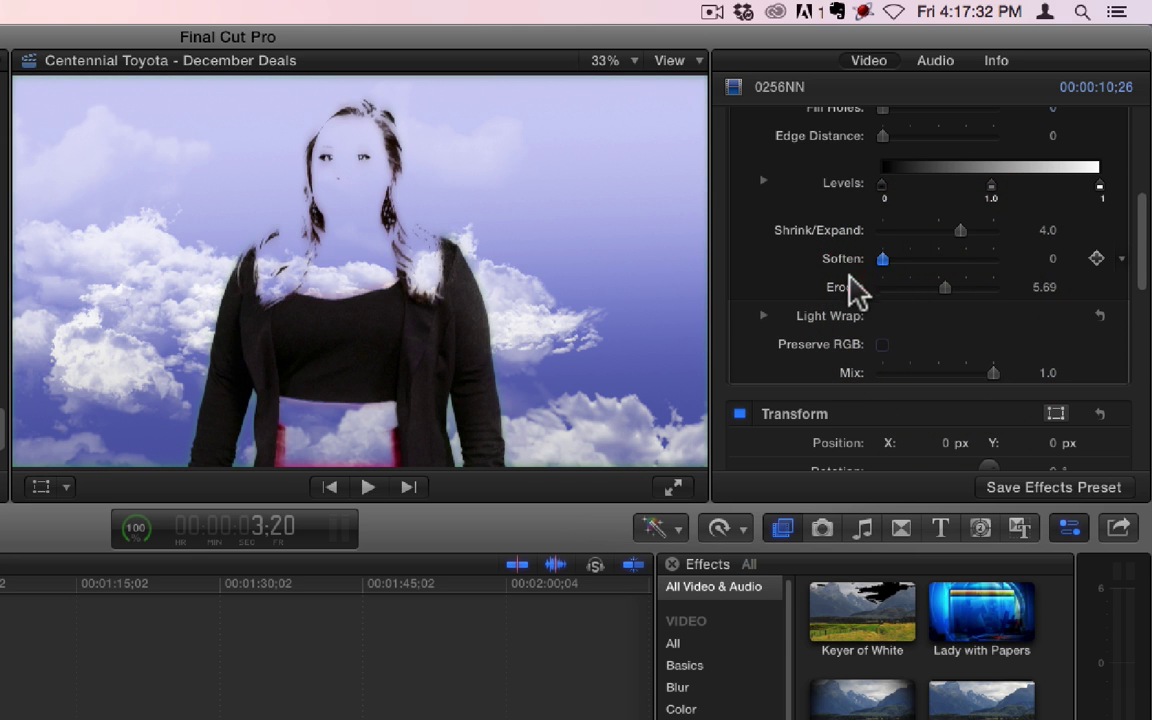
drag(945, 287, 940, 293)
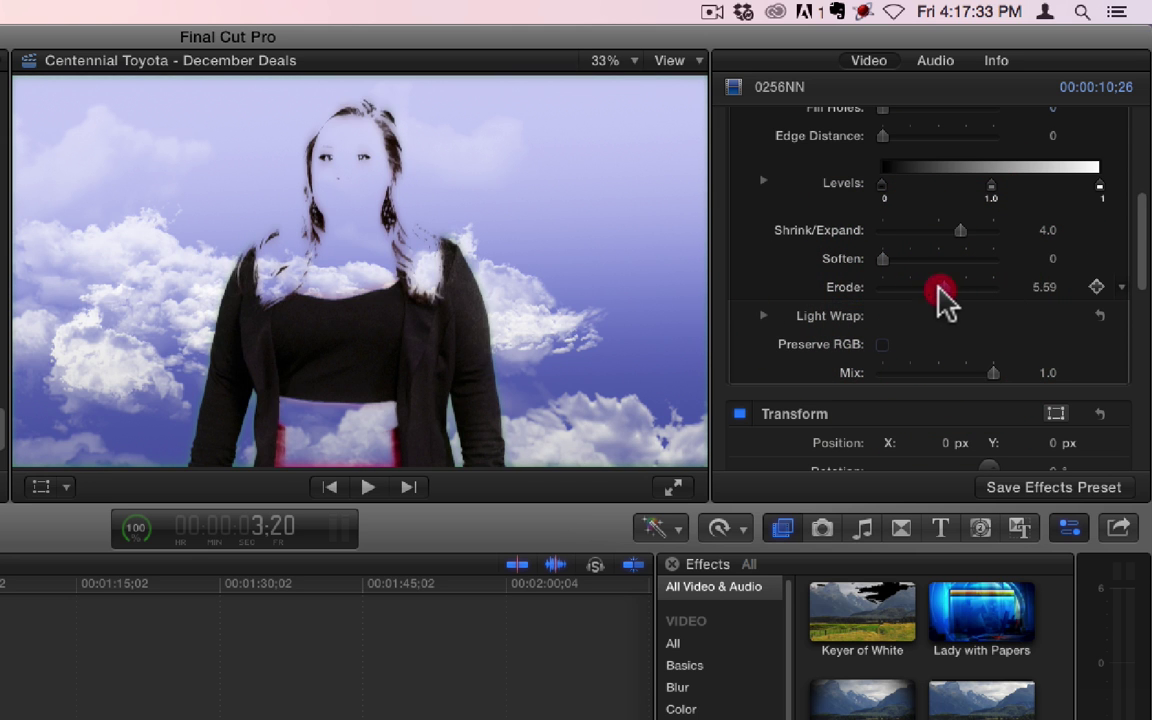
Expand the Luma Keyer's Light Wrap settings and review Amount, Intensity, Opacity and Mode
click(764, 316)
scroll(998, 309, down, 3)
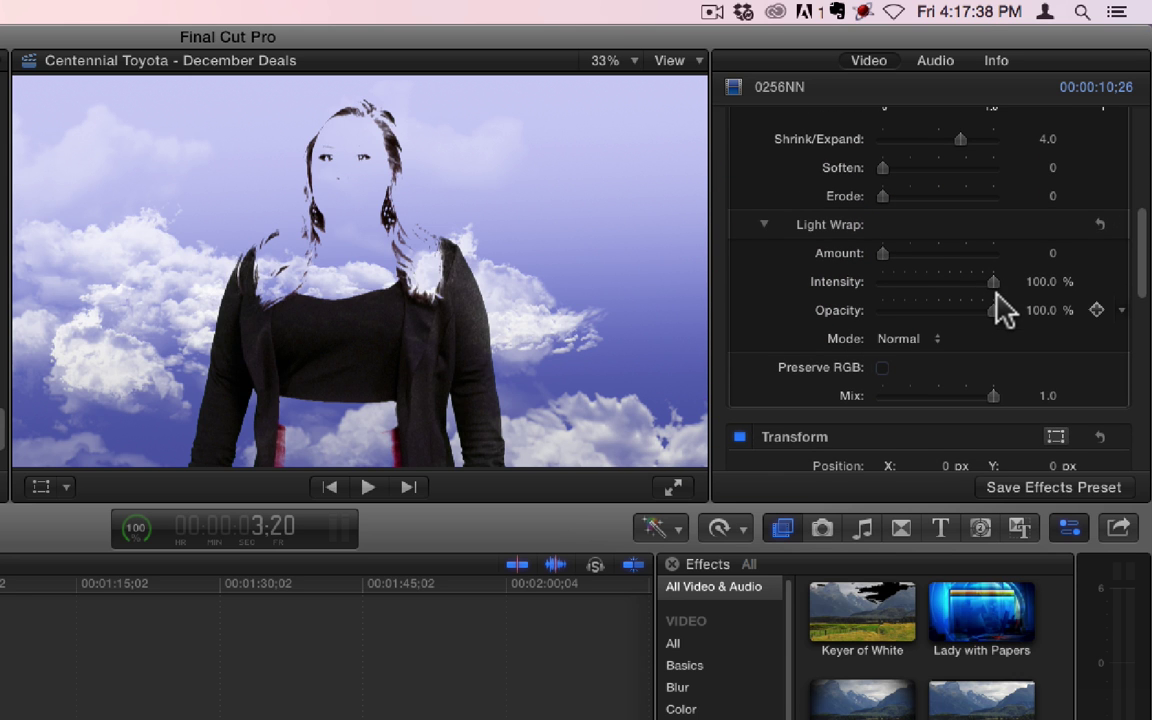
click(885, 235)
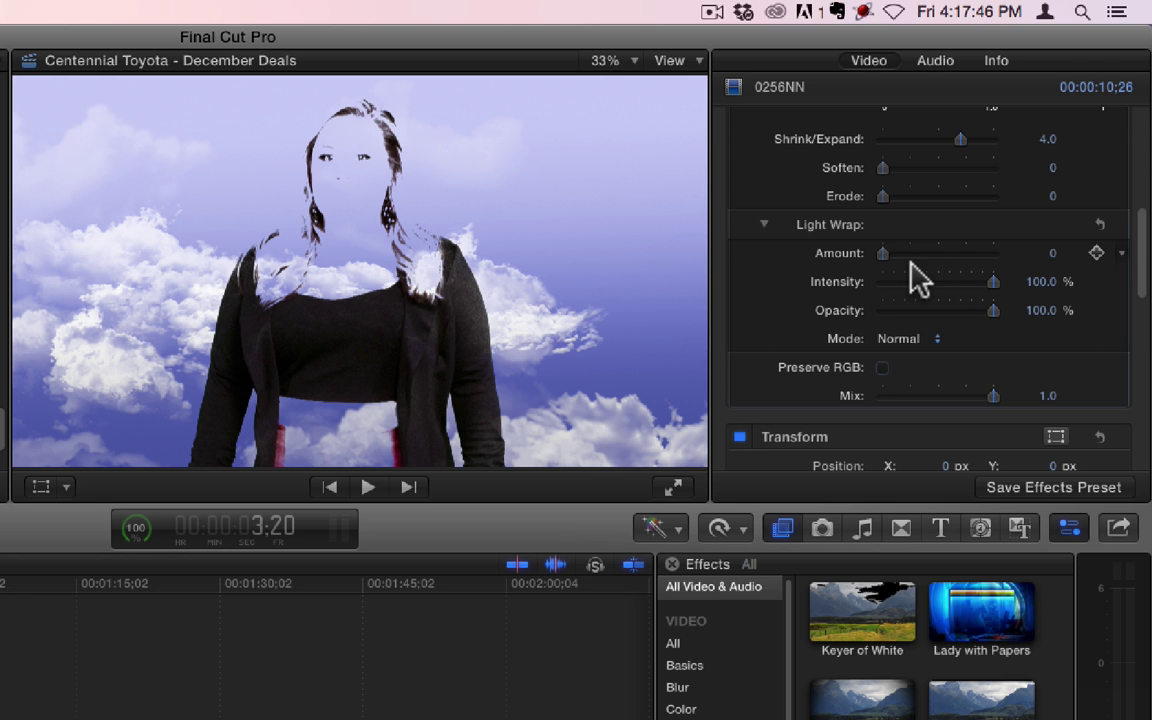
Try Light Wrap Amount at 200.0, then lower Intensity to 40.06% and Amount to 50.0
drag(885, 258, 1041, 253)
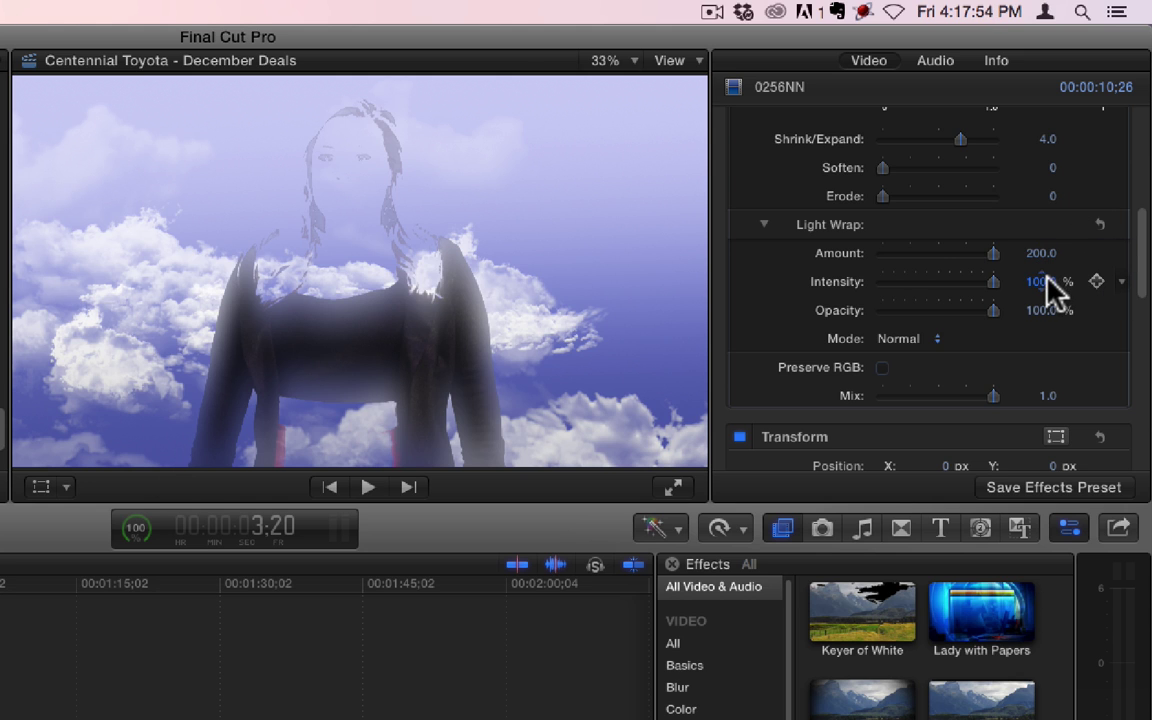
drag(997, 283, 926, 284)
drag(990, 253, 1075, 222)
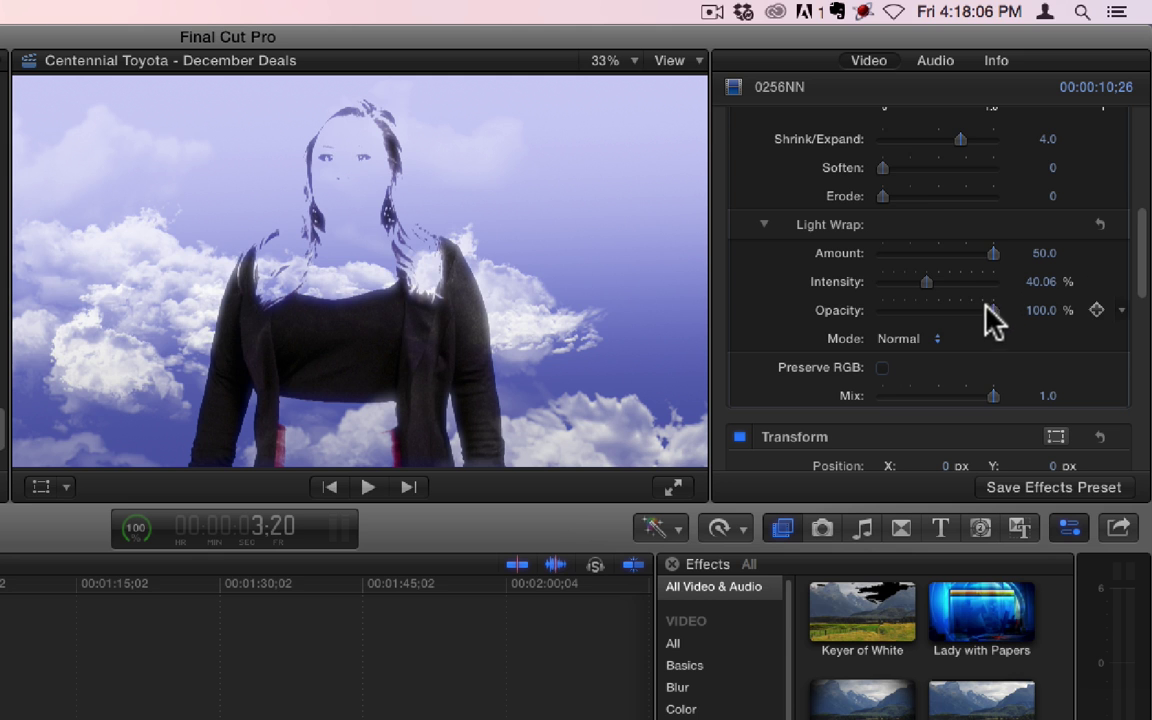
Recheck the keyer settings, and raise Light Wrap Amount to 200.0 and Intensity to 100%
scroll(806, 295, up, 8)
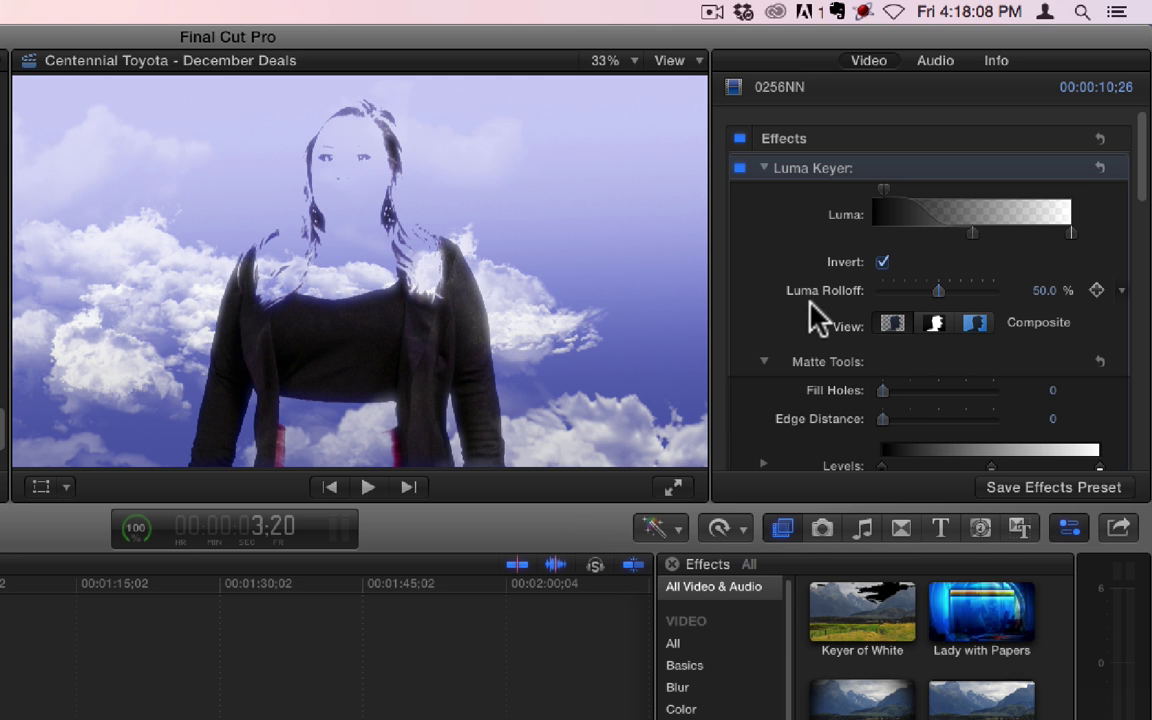
scroll(800, 310, down, 15)
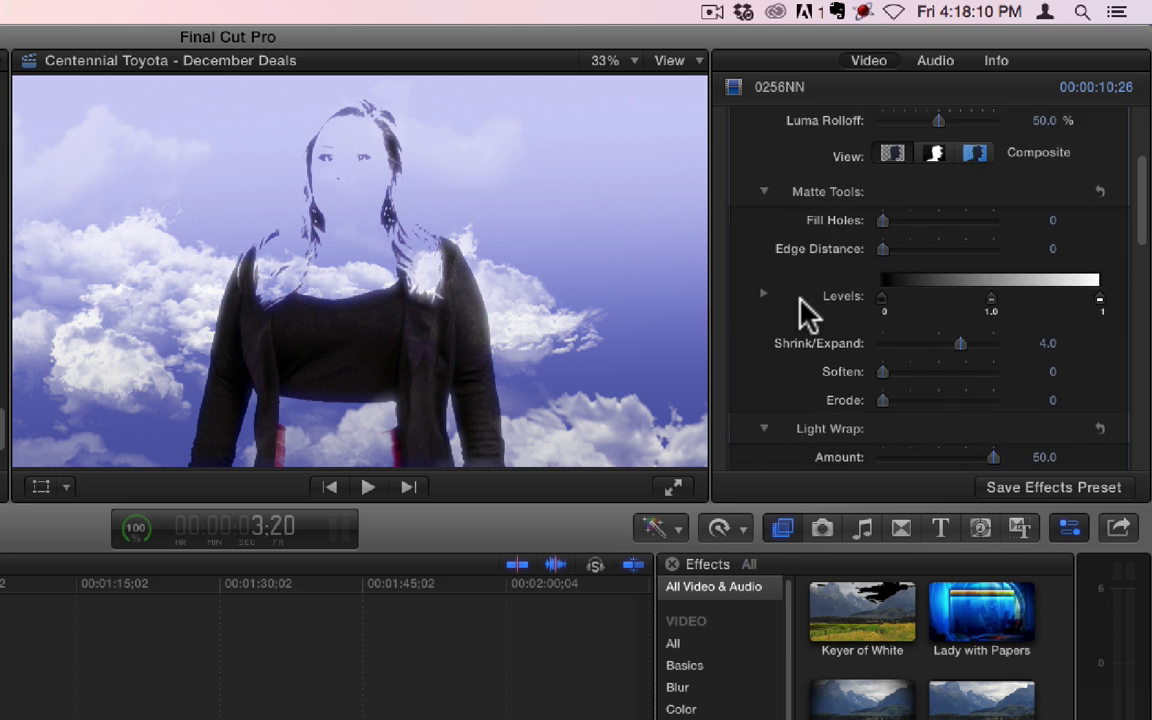
scroll(805, 310, up, 5)
scroll(818, 316, up, 6)
scroll(825, 325, down, 3)
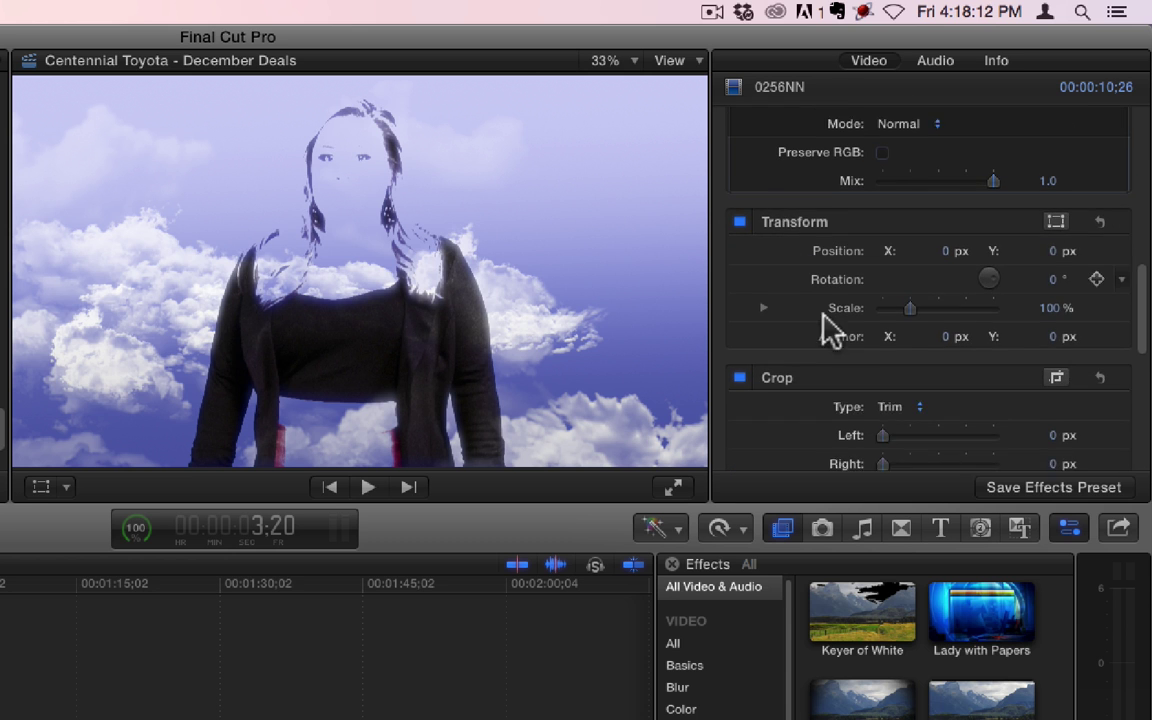
scroll(892, 335, up, 10)
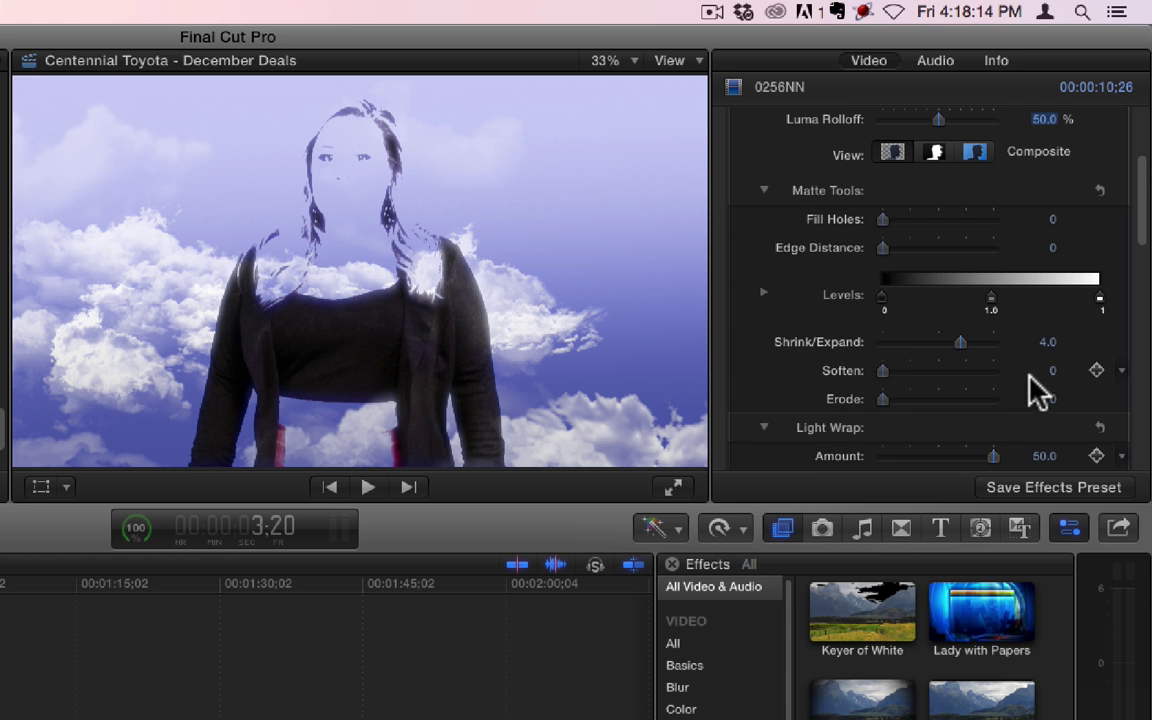
scroll(1035, 430, down, 3)
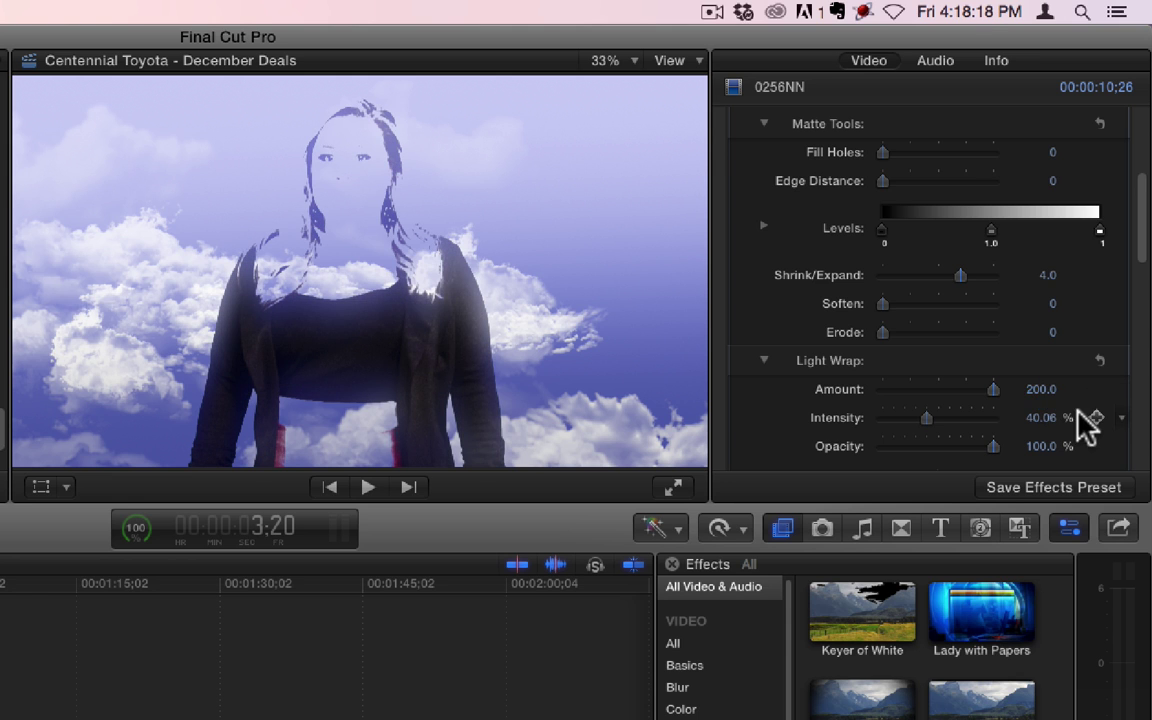
mouse_move(924, 418)
mouse_down()
mouse_move(1052, 420)
mouse_move(937, 419)
mouse_up()
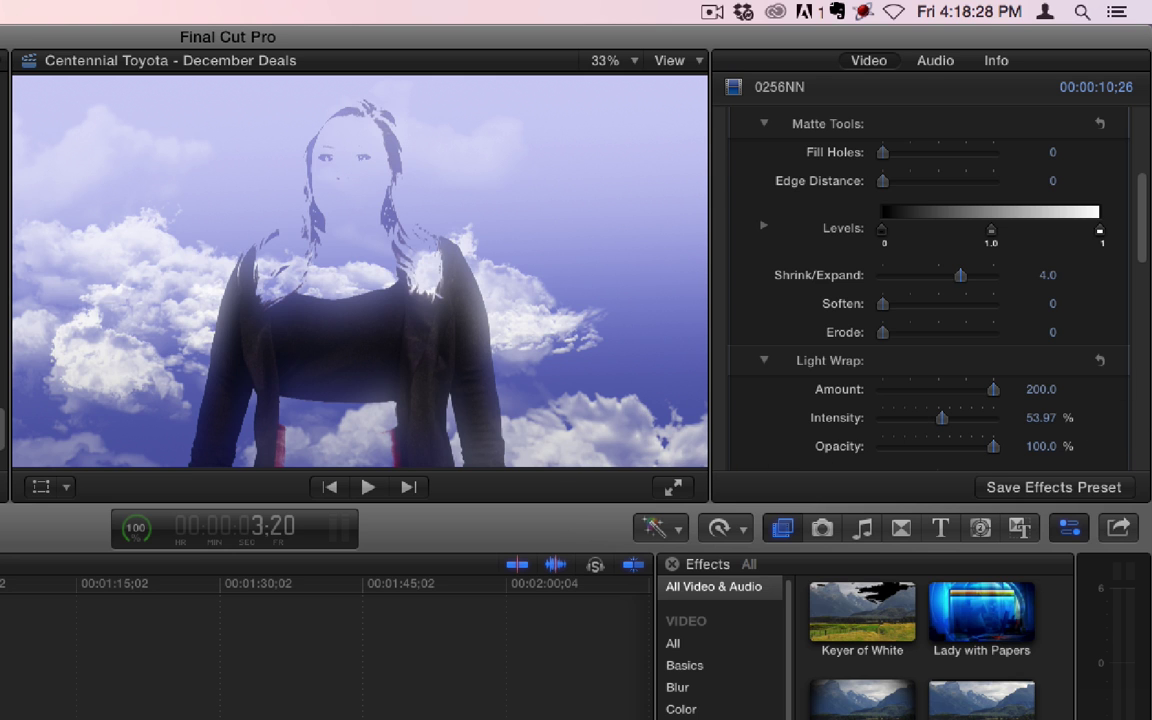
drag(975, 435, 1030, 420)
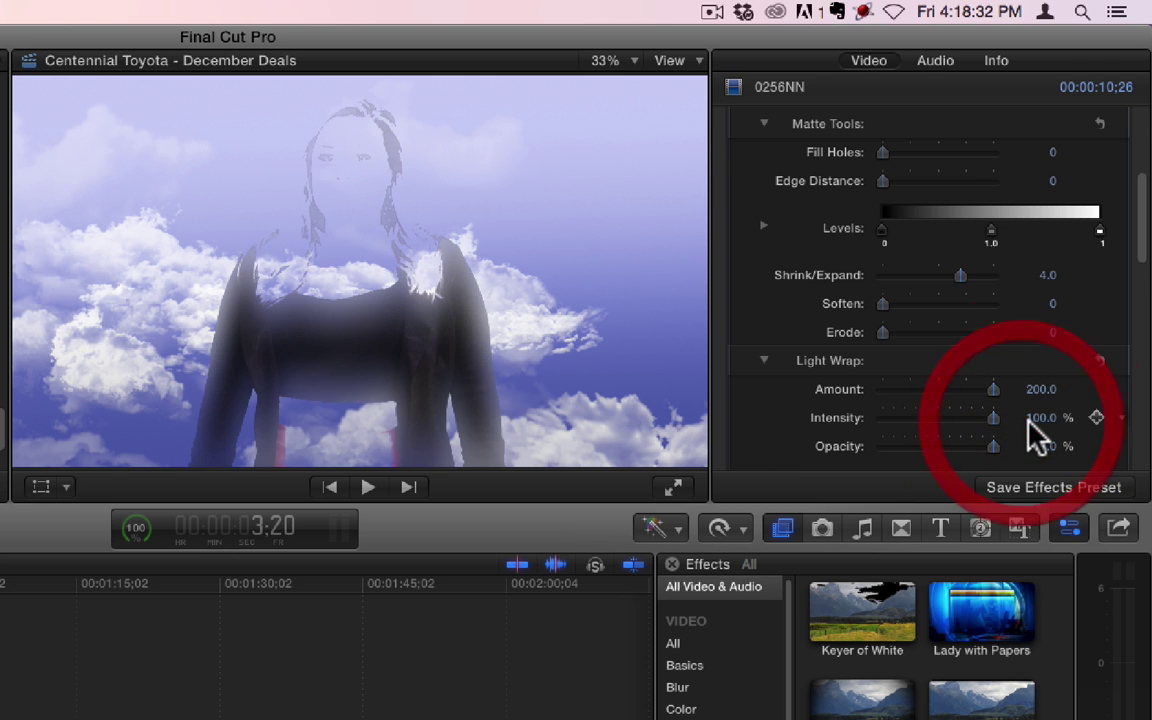
Try Light Wrap Opacity at 0% and at 100% with Preserve RGB on, and set Amount to 38.0
scroll(866, 410, down, 3)
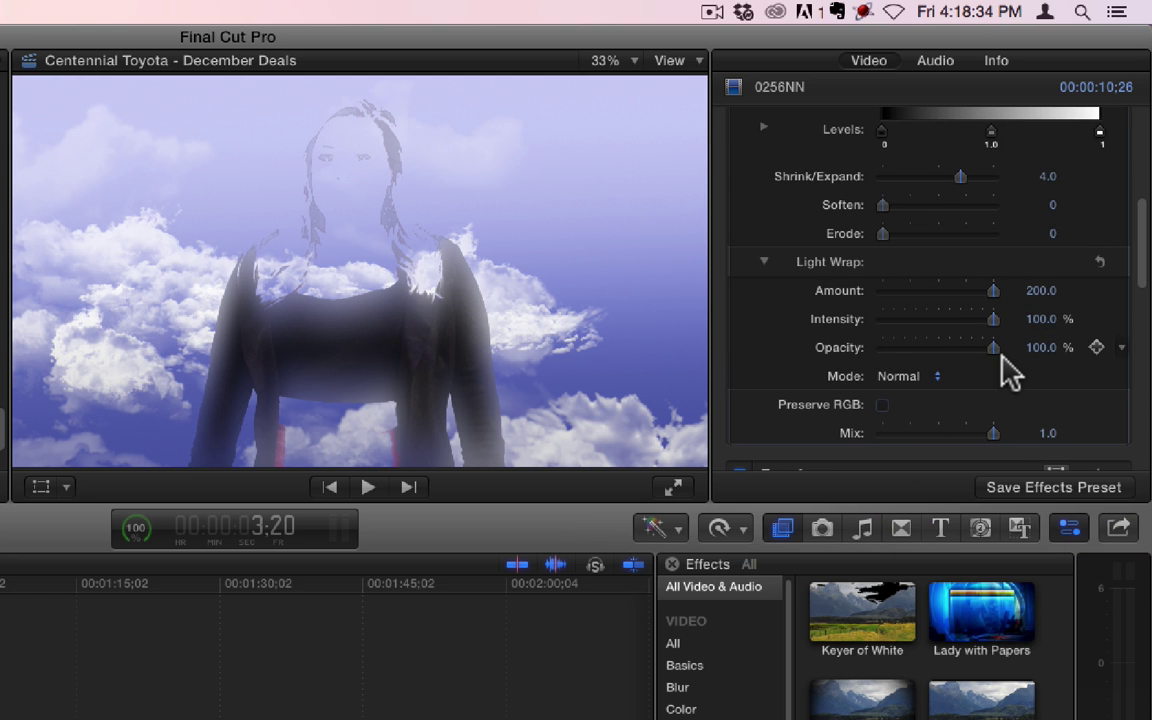
drag(994, 348, 854, 404)
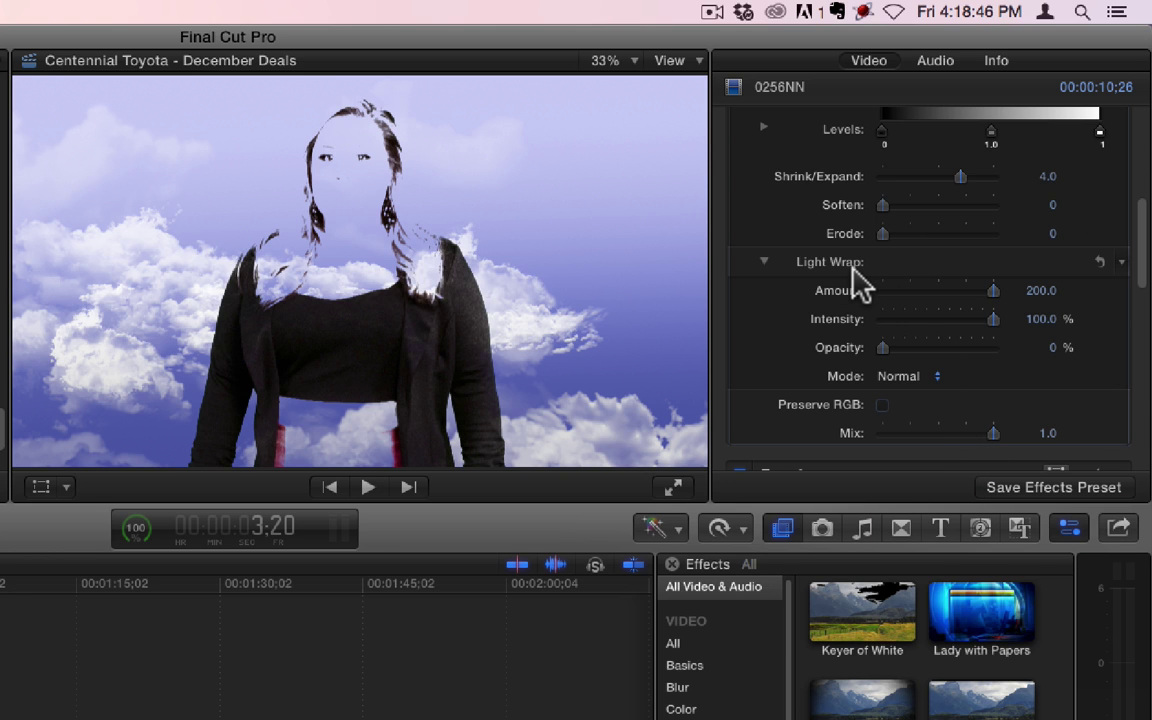
scroll(905, 404, down, 2)
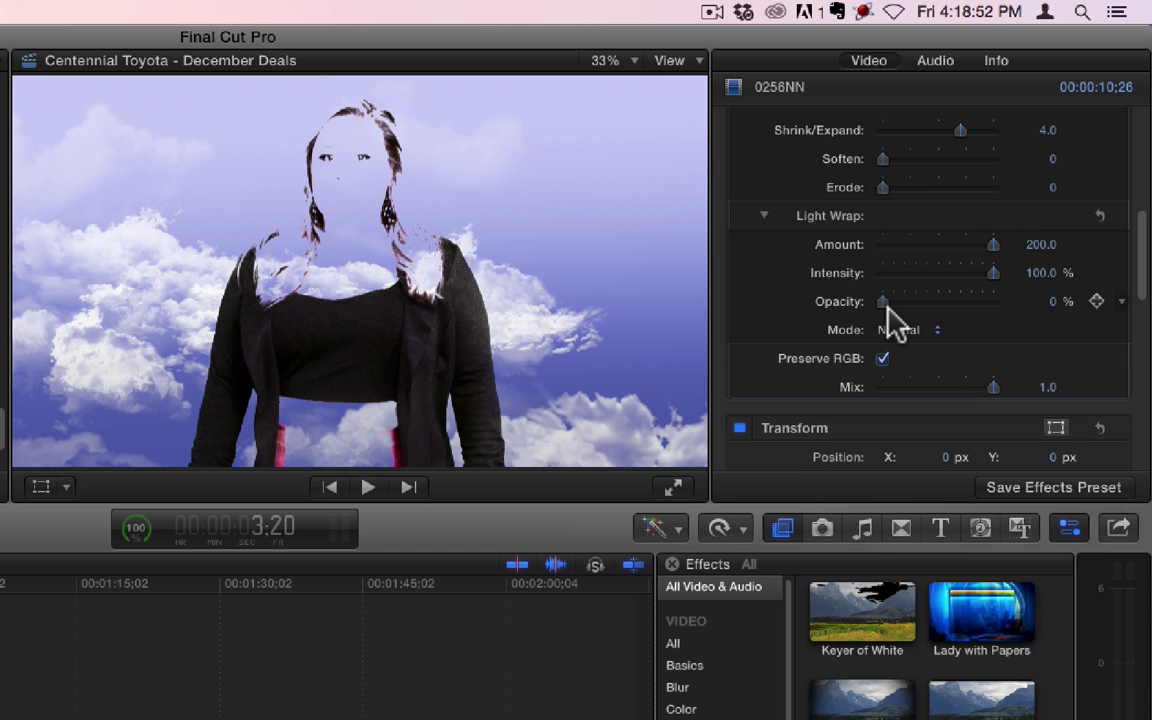
click(1051, 317)
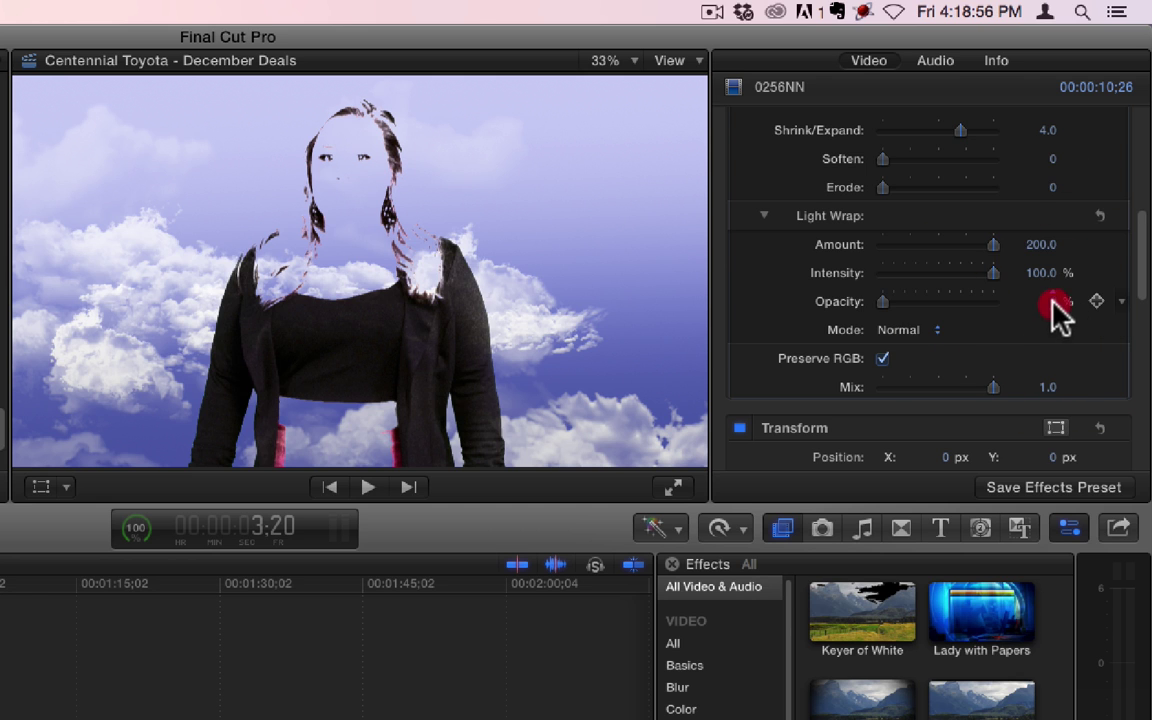
drag(1053, 300, 974, 252)
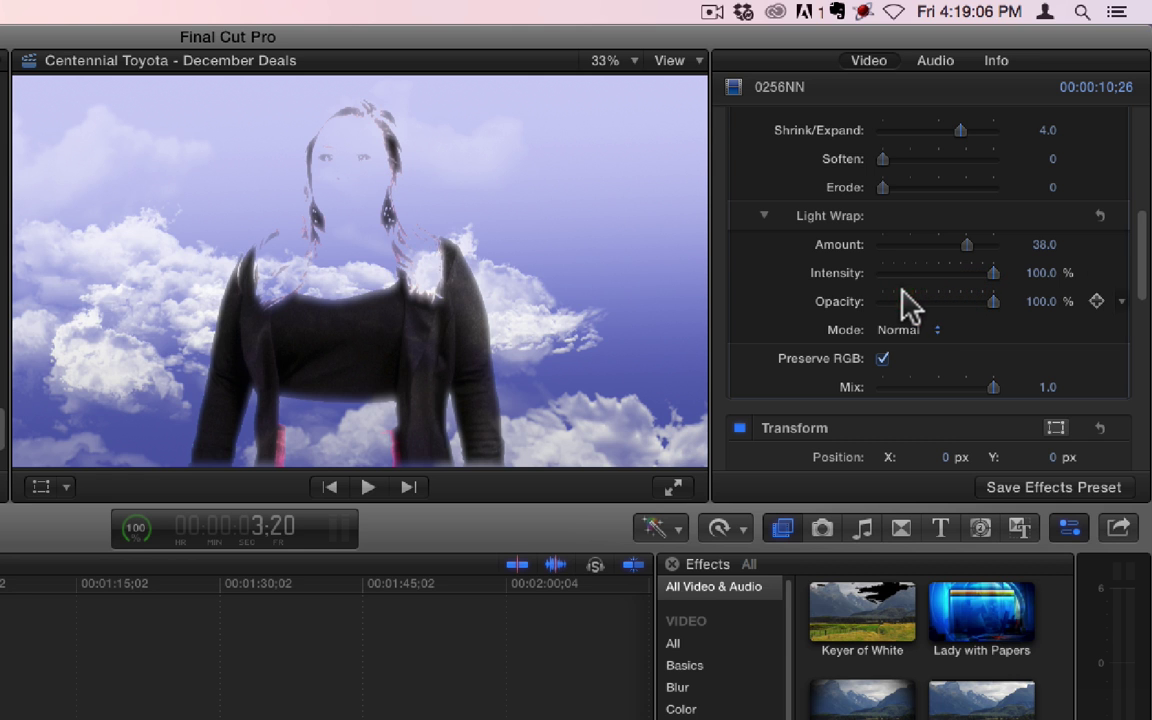
Try changing Light Wrap Intensity and the keyer's Mix, return them to 100% and 1.0, and turn off Preserve RGB
drag(993, 275, 1052, 282)
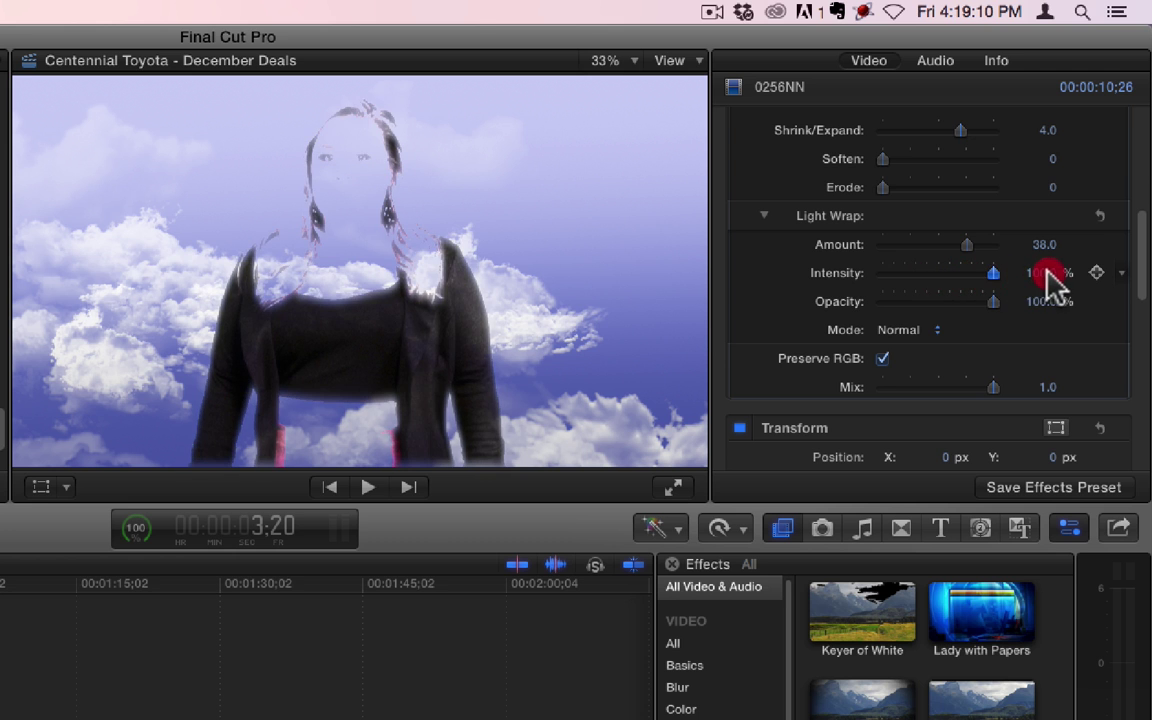
click(880, 358)
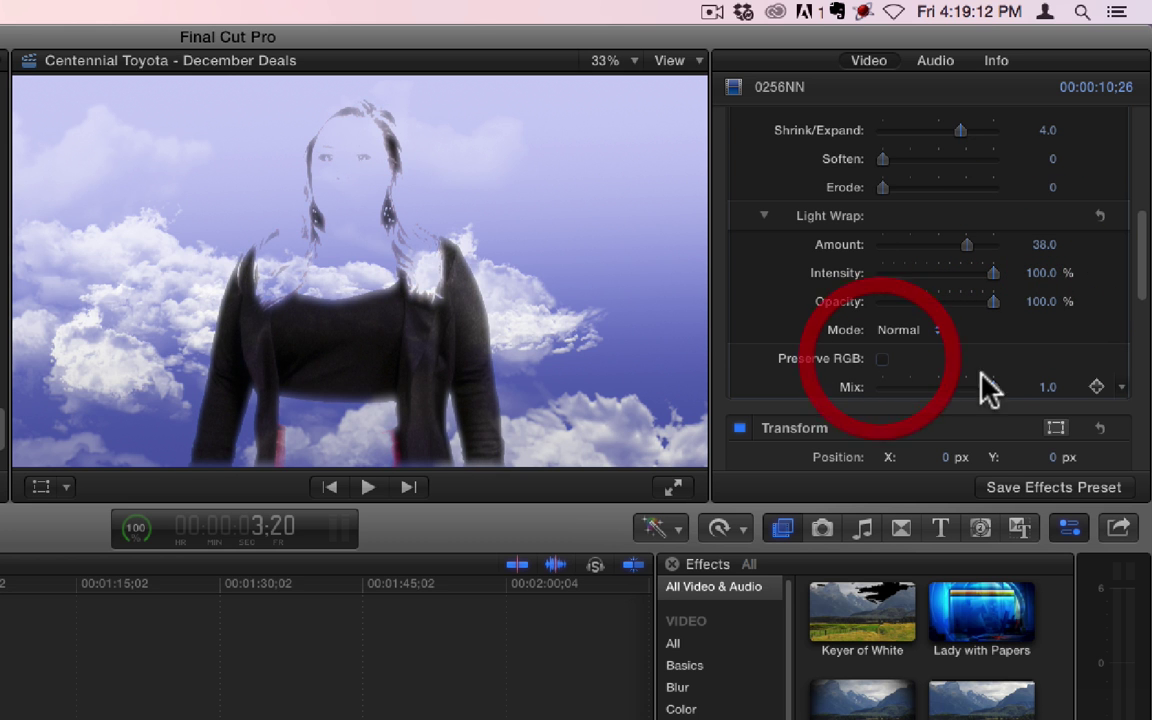
drag(995, 387, 1047, 387)
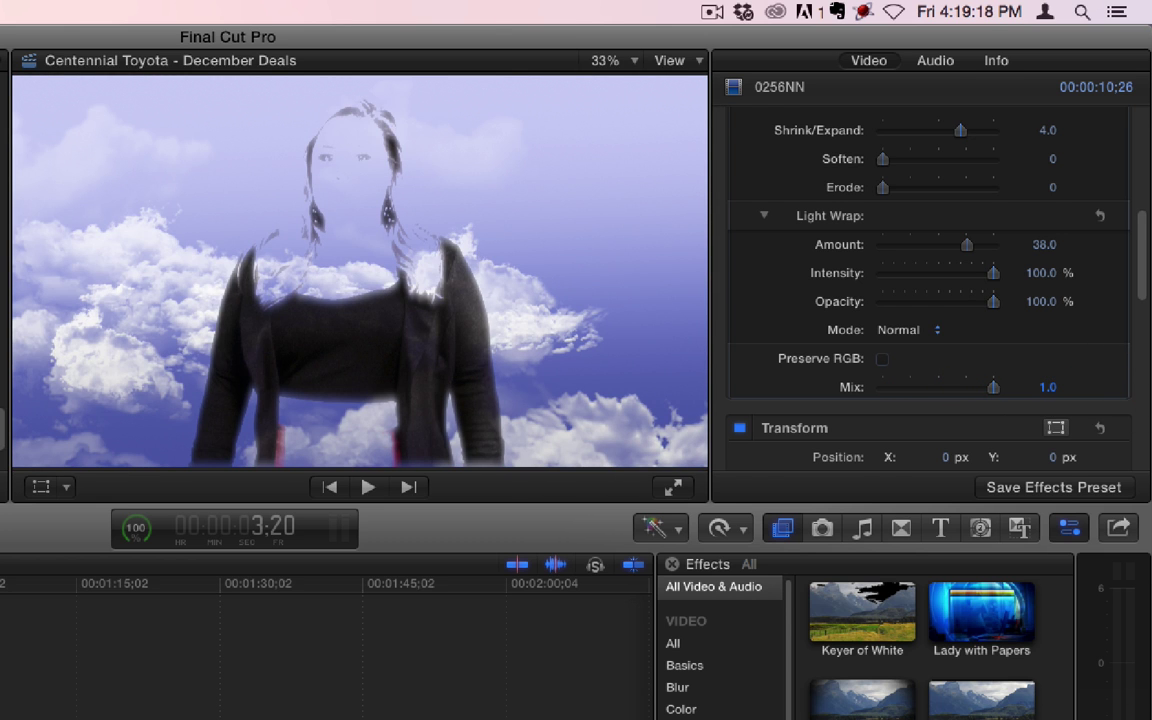
Replace the adjusted Luma Keyer with a fresh one at default settings and reshape its luma range around the midtones
scroll(841, 226, up, 8)
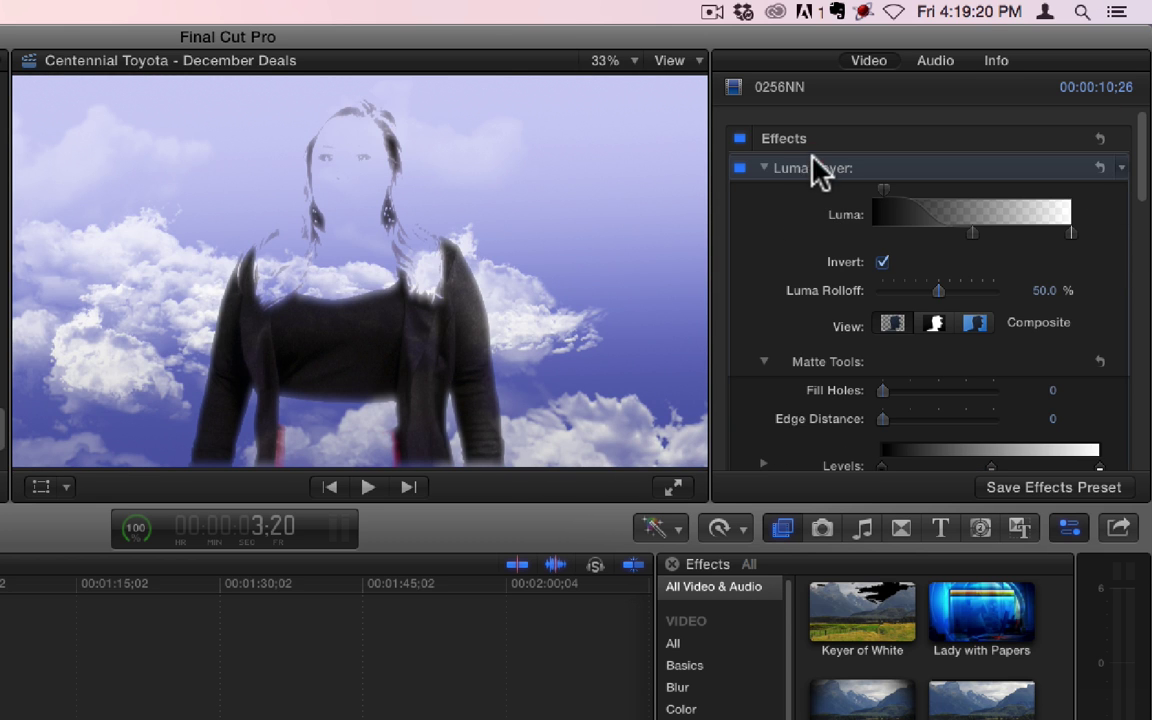
click(813, 168)
key(BackSpace)
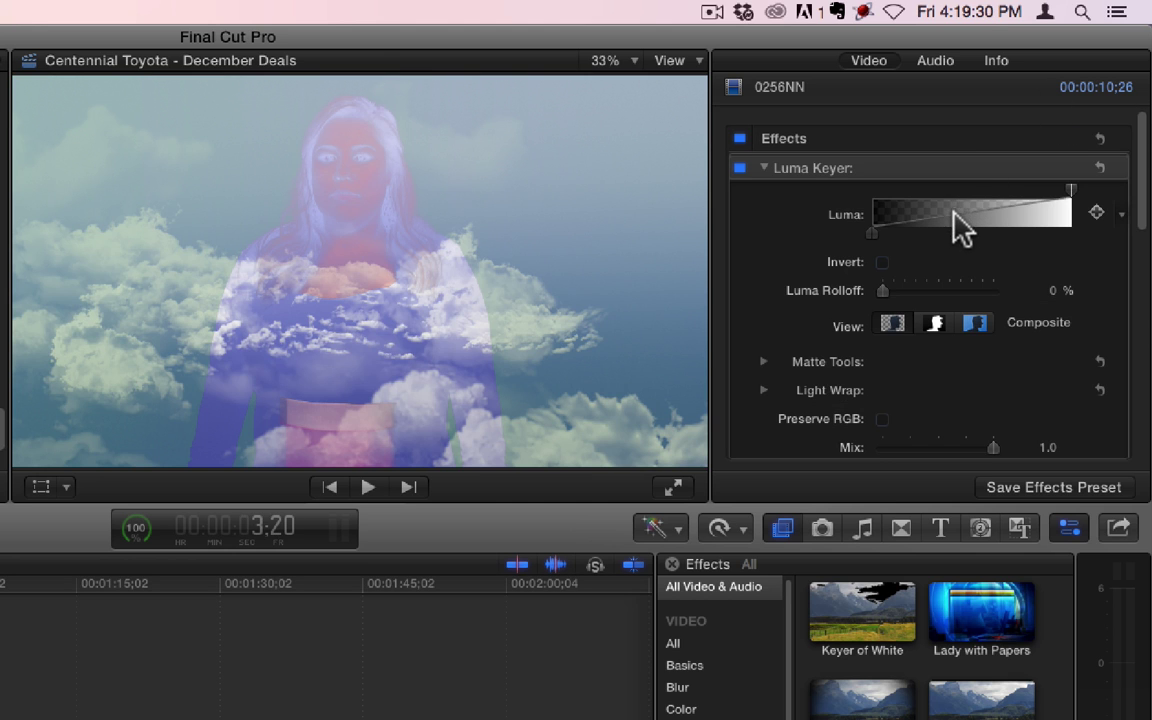
drag(970, 214, 1058, 222)
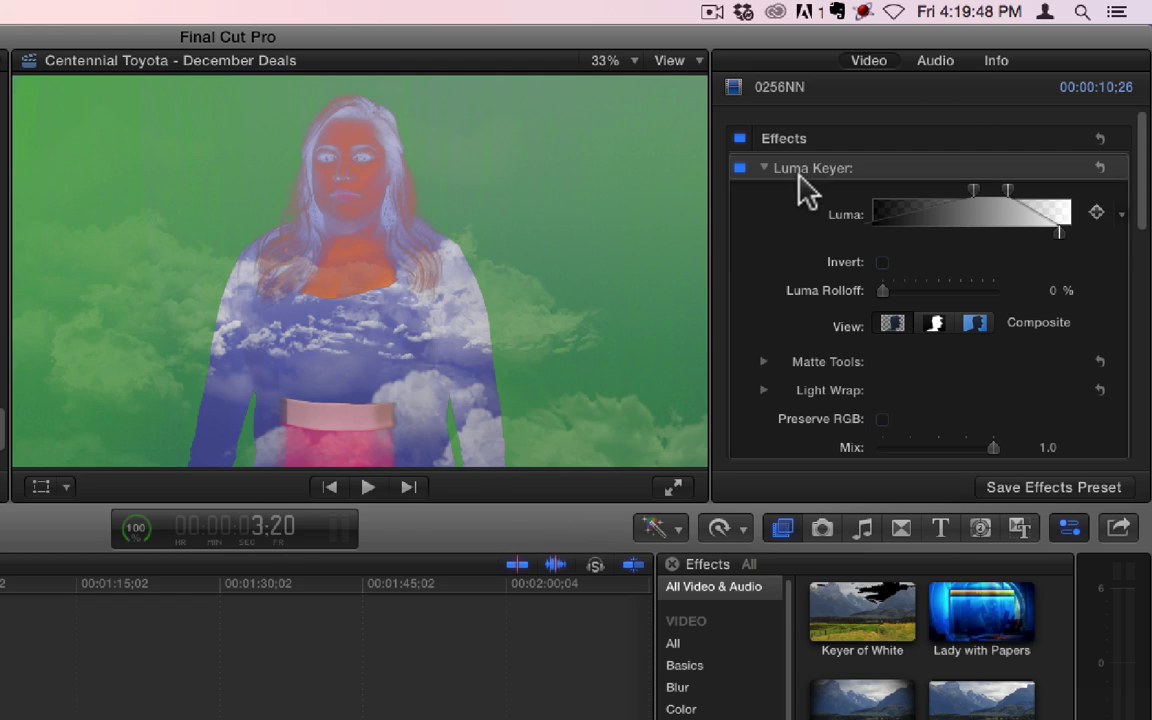
Remove the Luma Keyer and apply the Make a Cartoon effect to the green-screen clip
click(804, 167)
key(BackSpace)
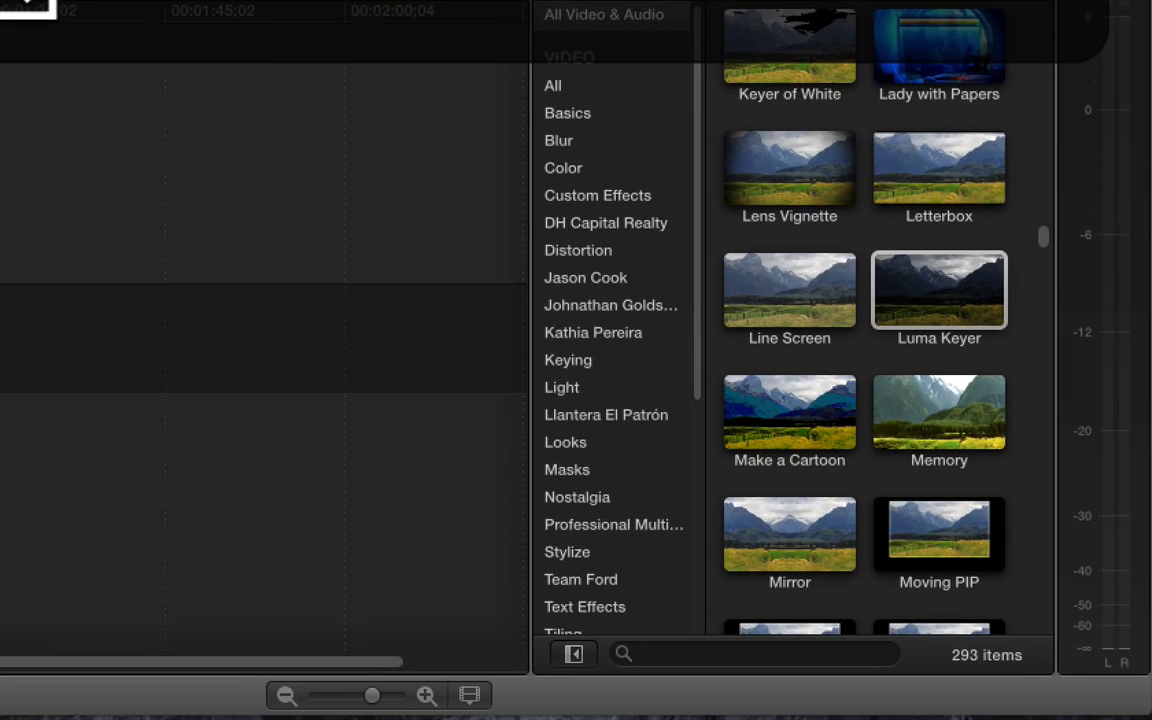
click(880, 719)
drag(812, 410, 75, 530)
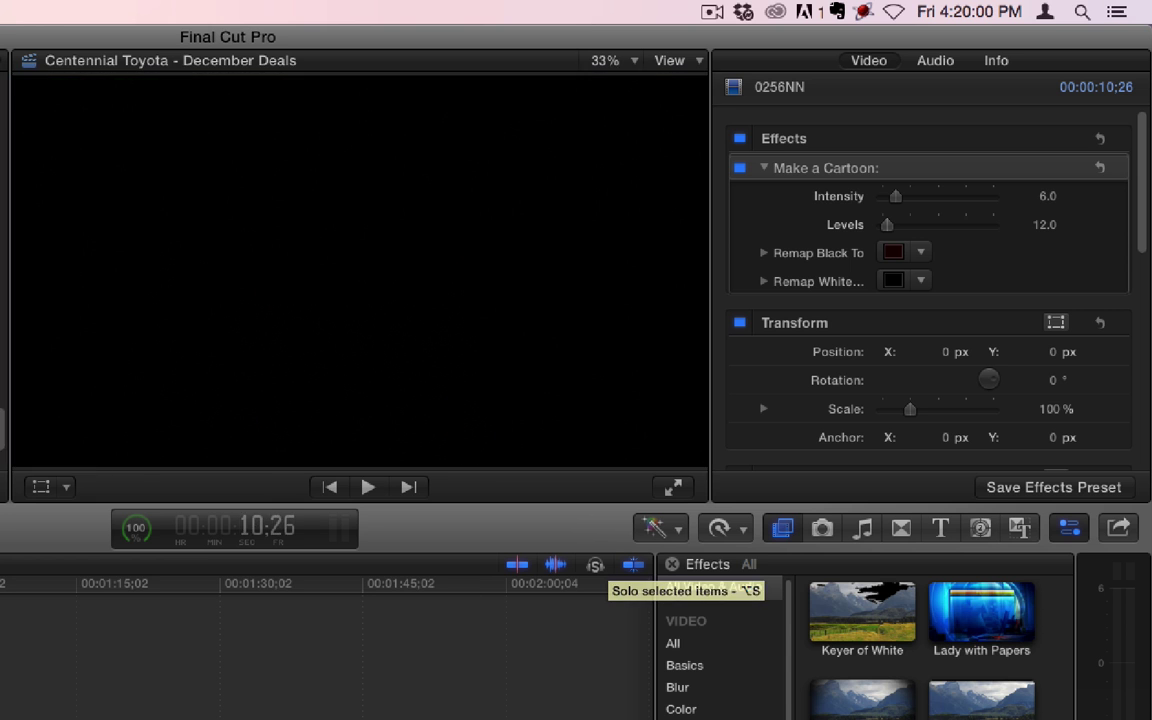
key(super+8)
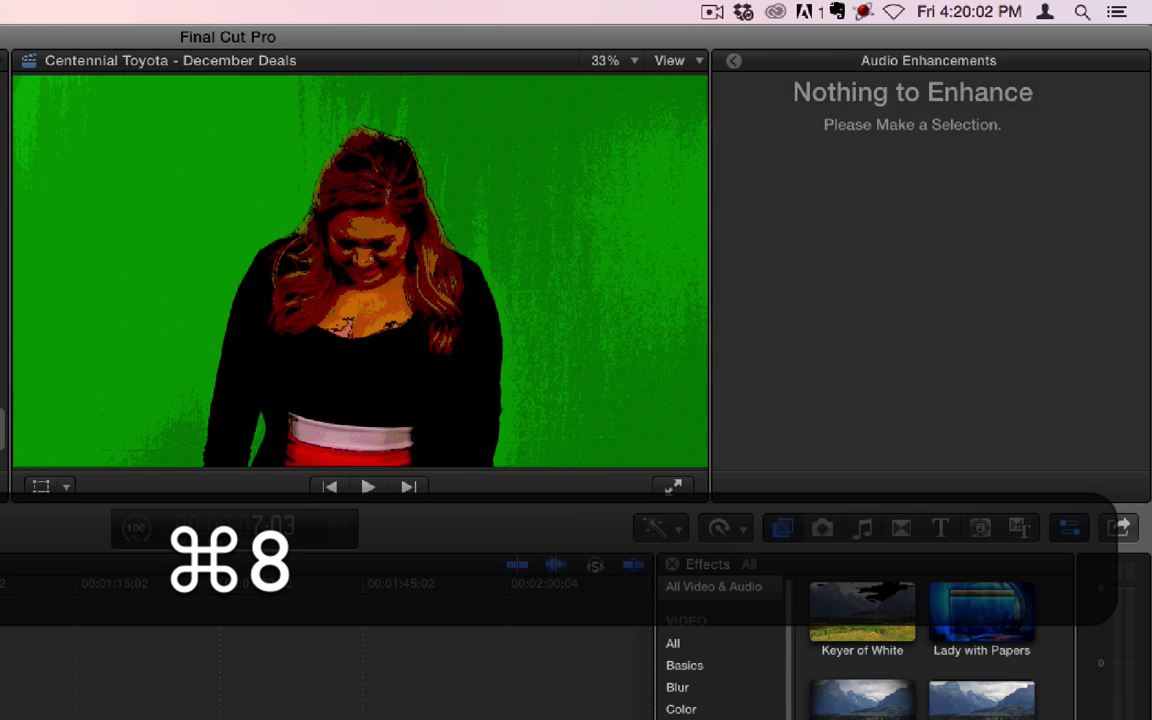
click(736, 60)
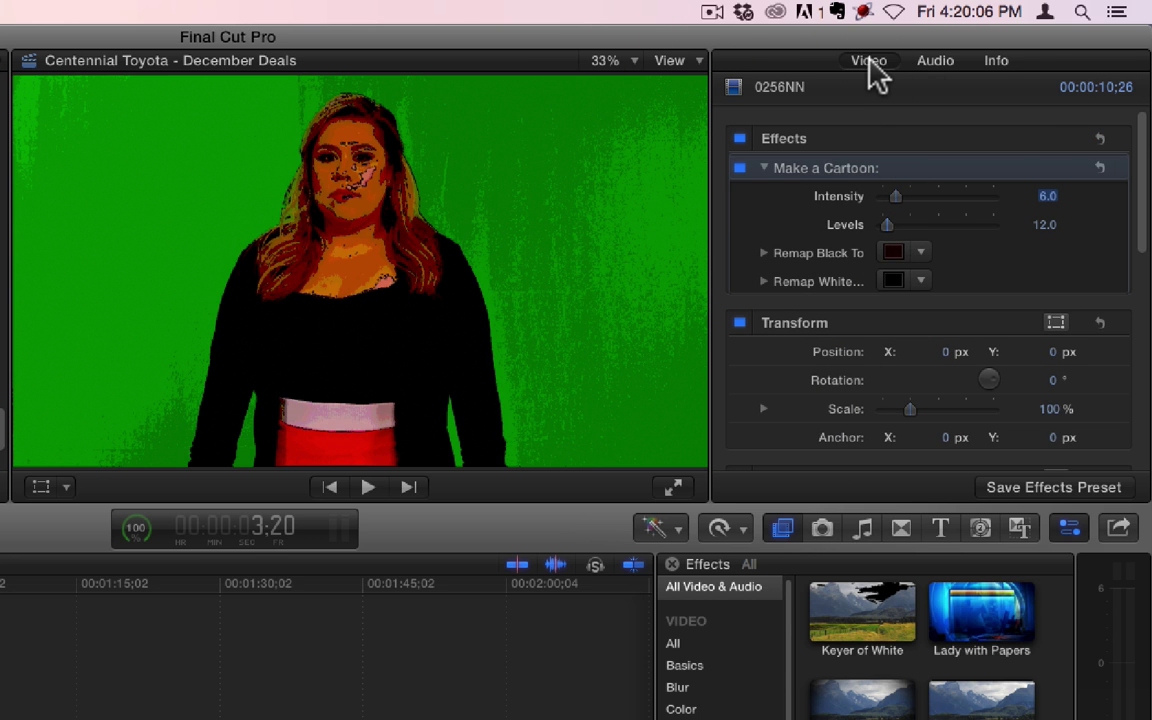
click(868, 63)
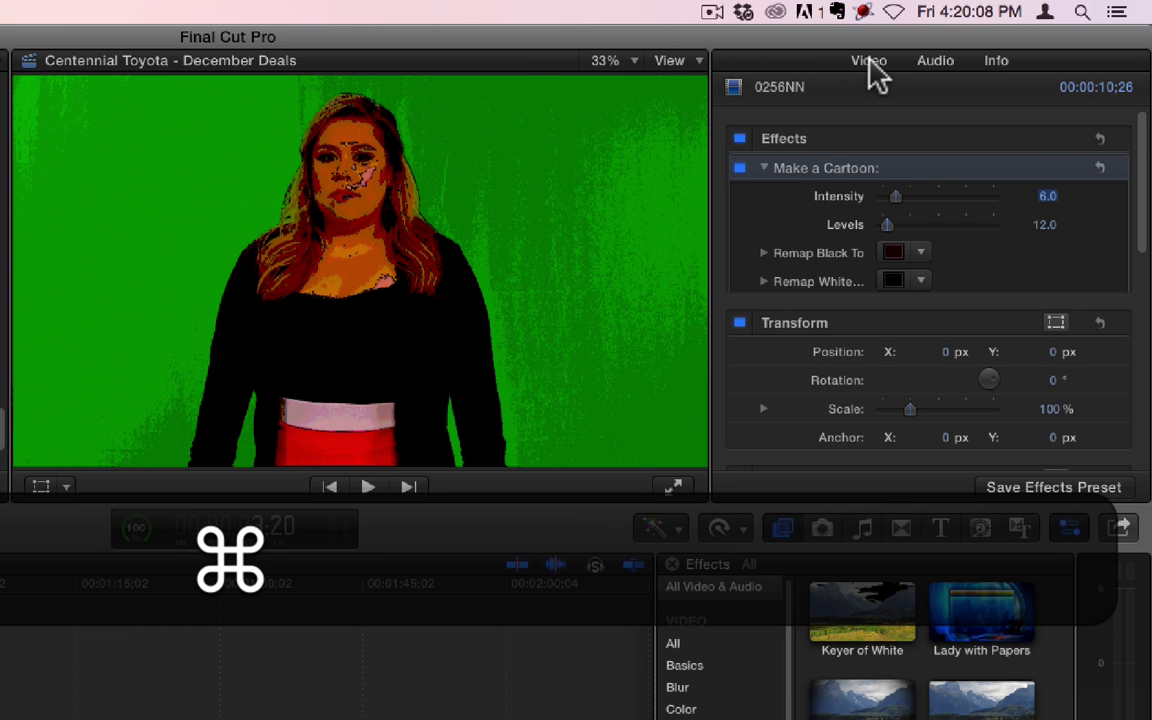
Add a color correction to the clip with midtones exposure at 32% and highlights exposure at 71%
key(super+6)
click(1030, 102)
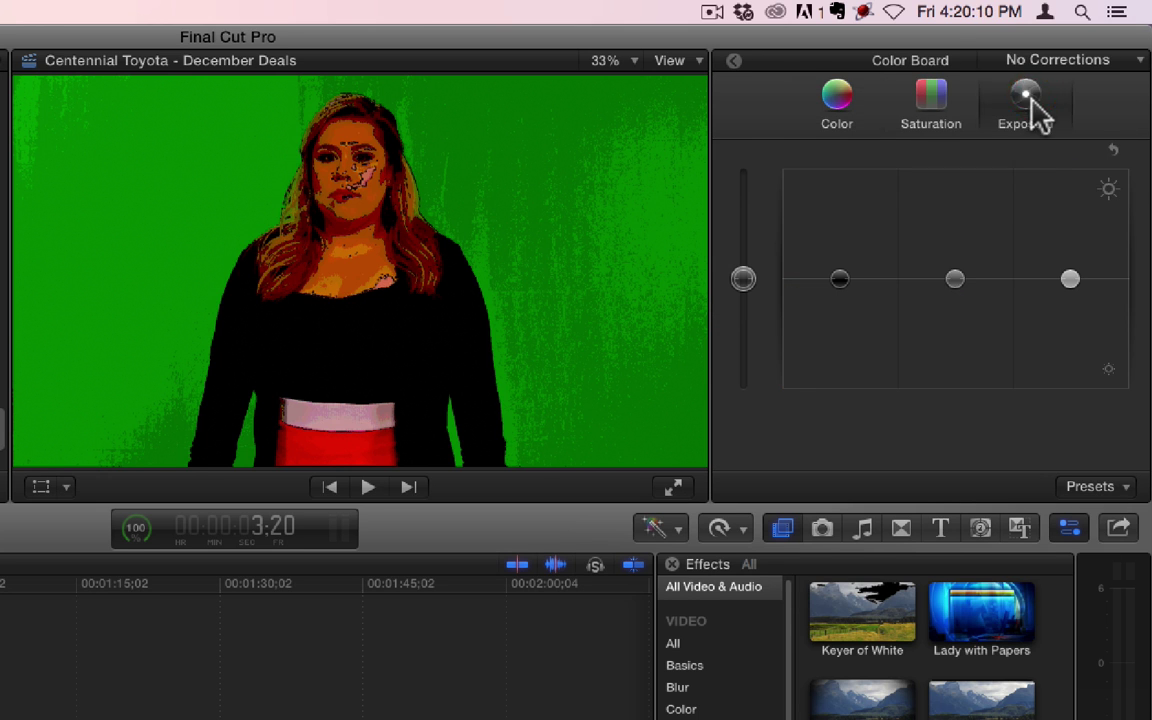
drag(955, 279, 955, 245)
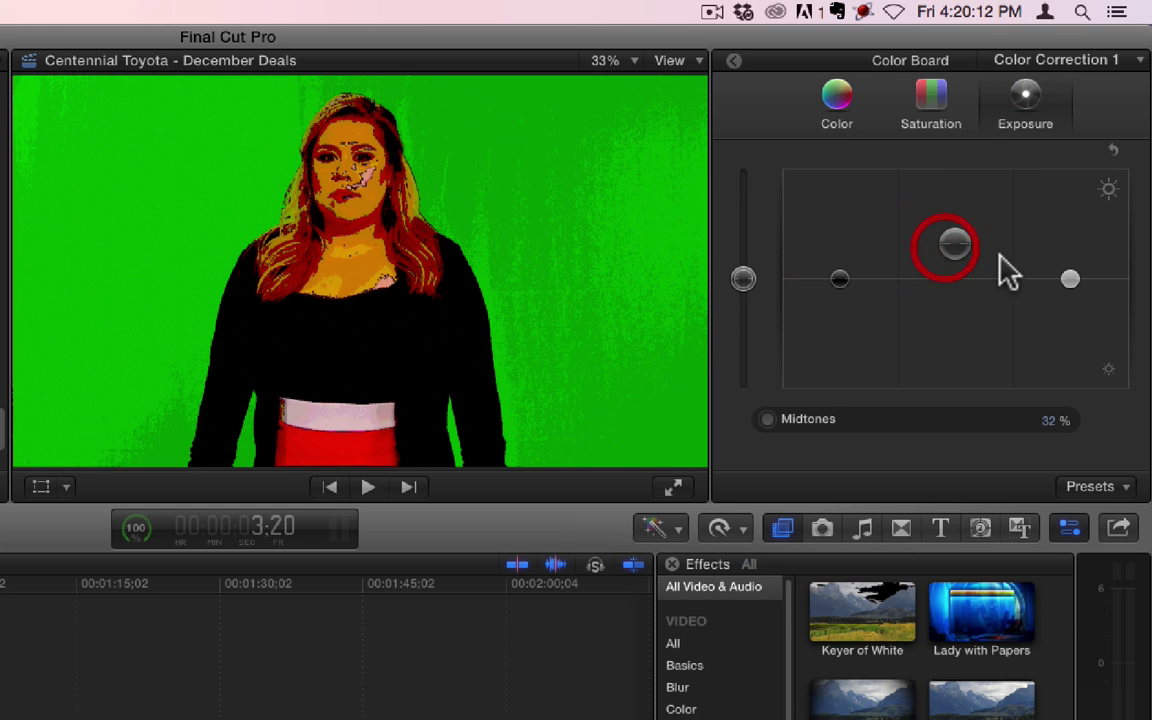
drag(1070, 279, 1066, 212)
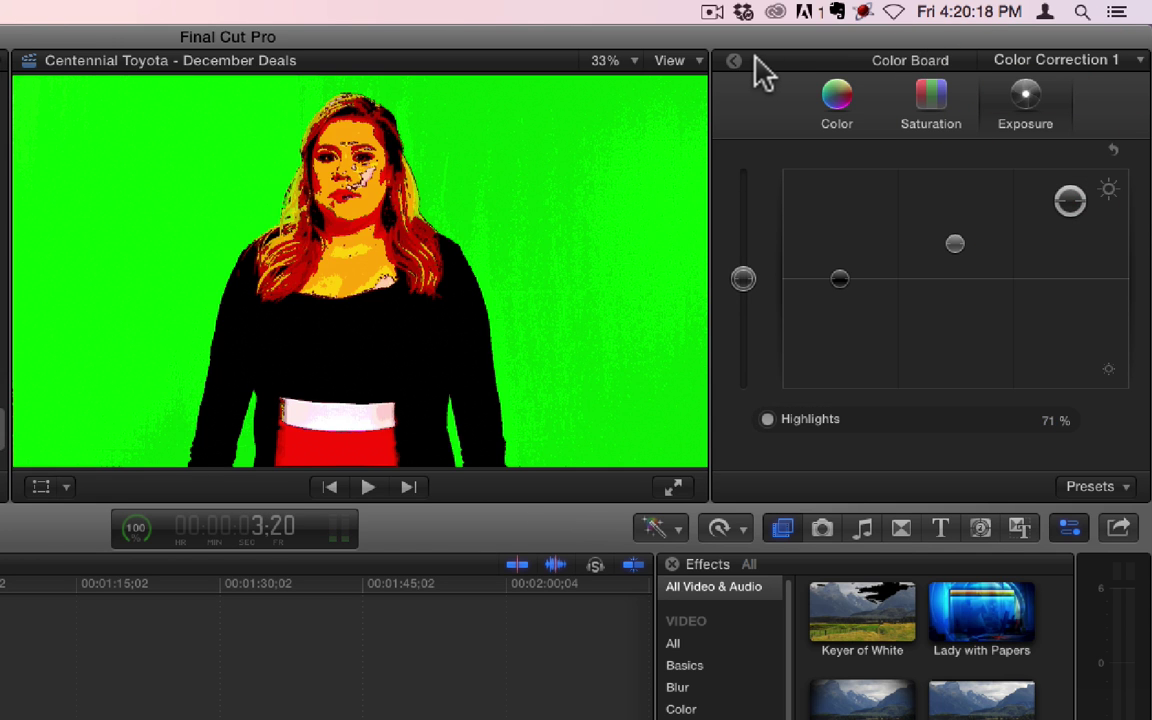
click(740, 68)
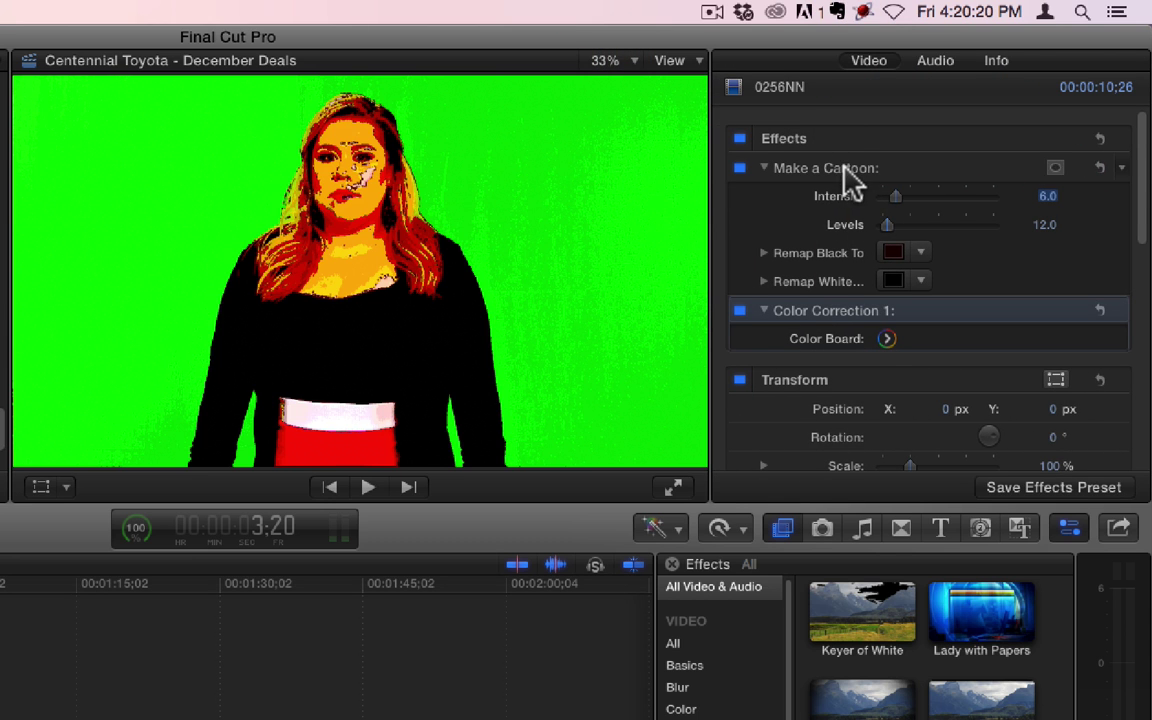
Compare the clip with Make a Cartoon disabled and enabled
click(741, 168)
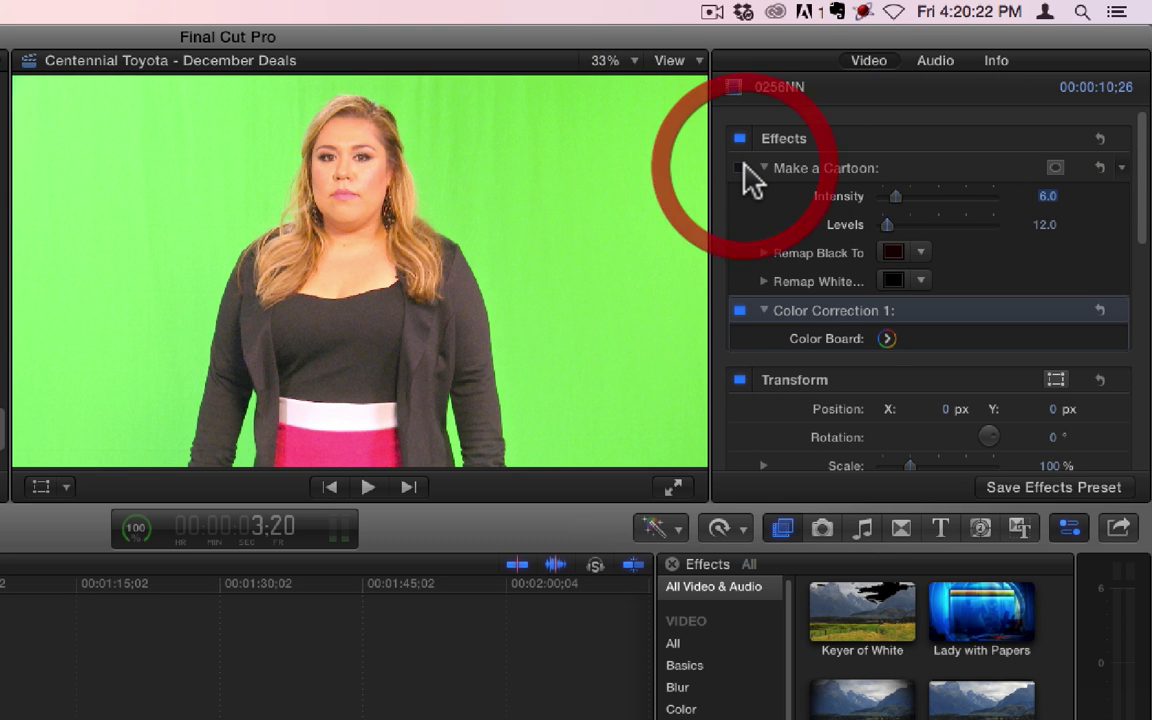
click(741, 168)
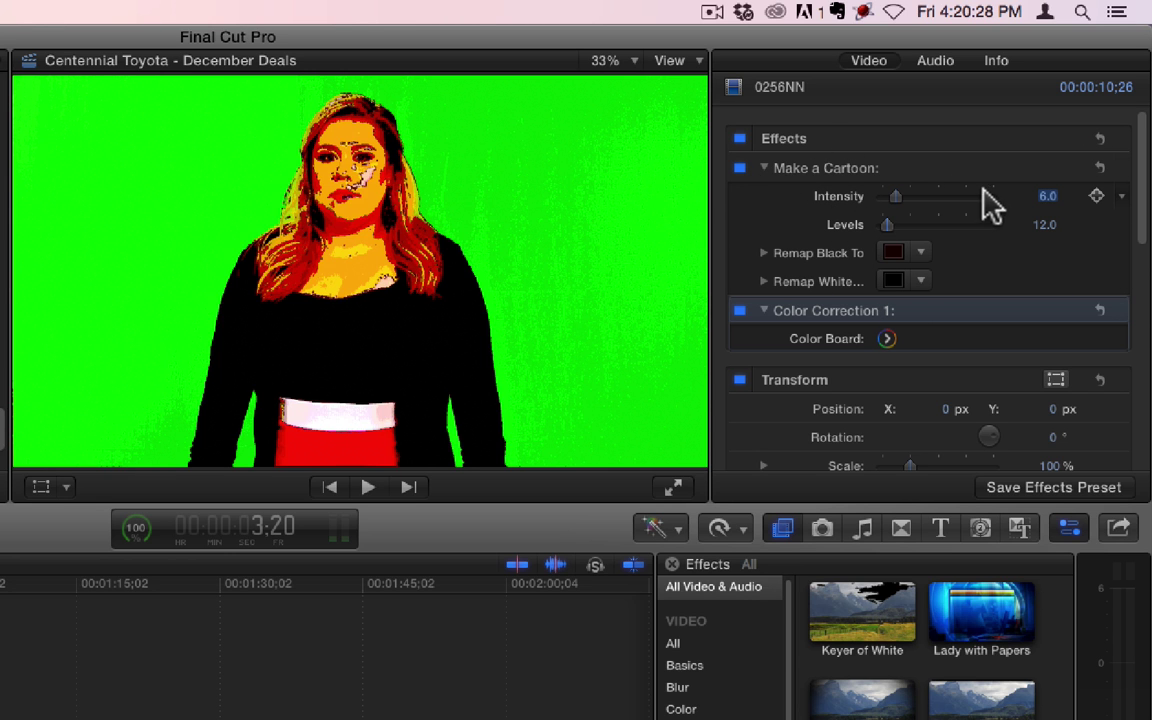
Try Make a Cartoon's Intensity at 0 and set it to 7.0
click(1045, 197)
text(0)
key(Return)
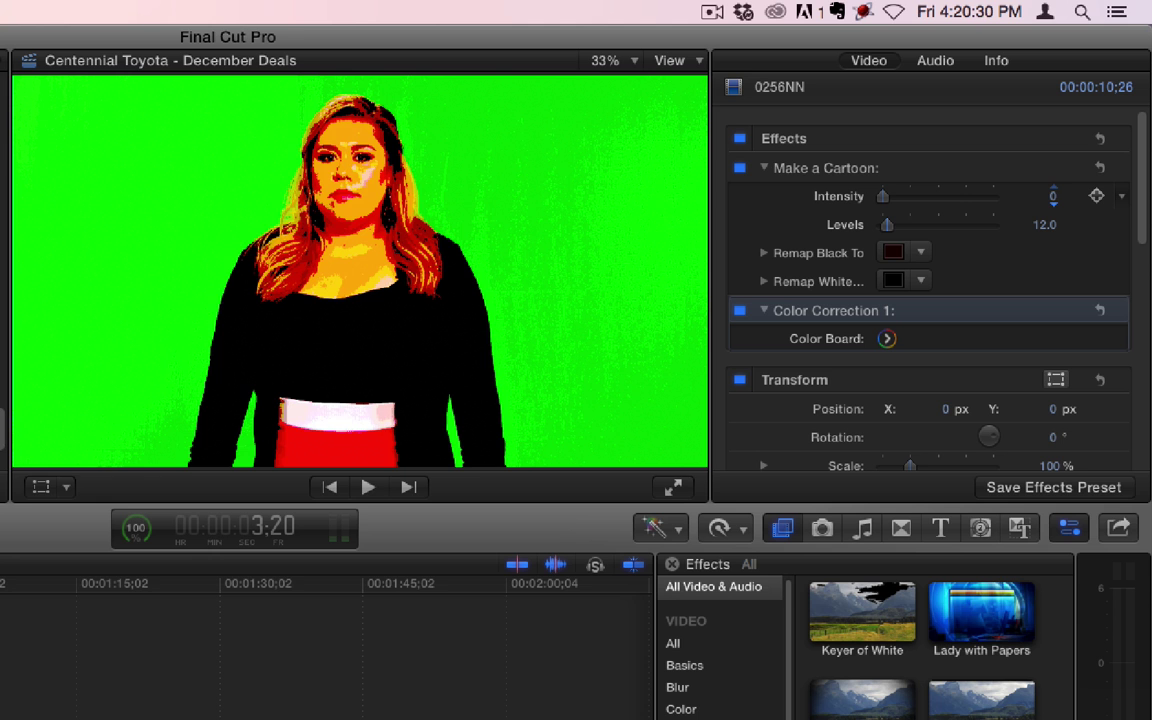
drag(1047, 193, 1047, 192)
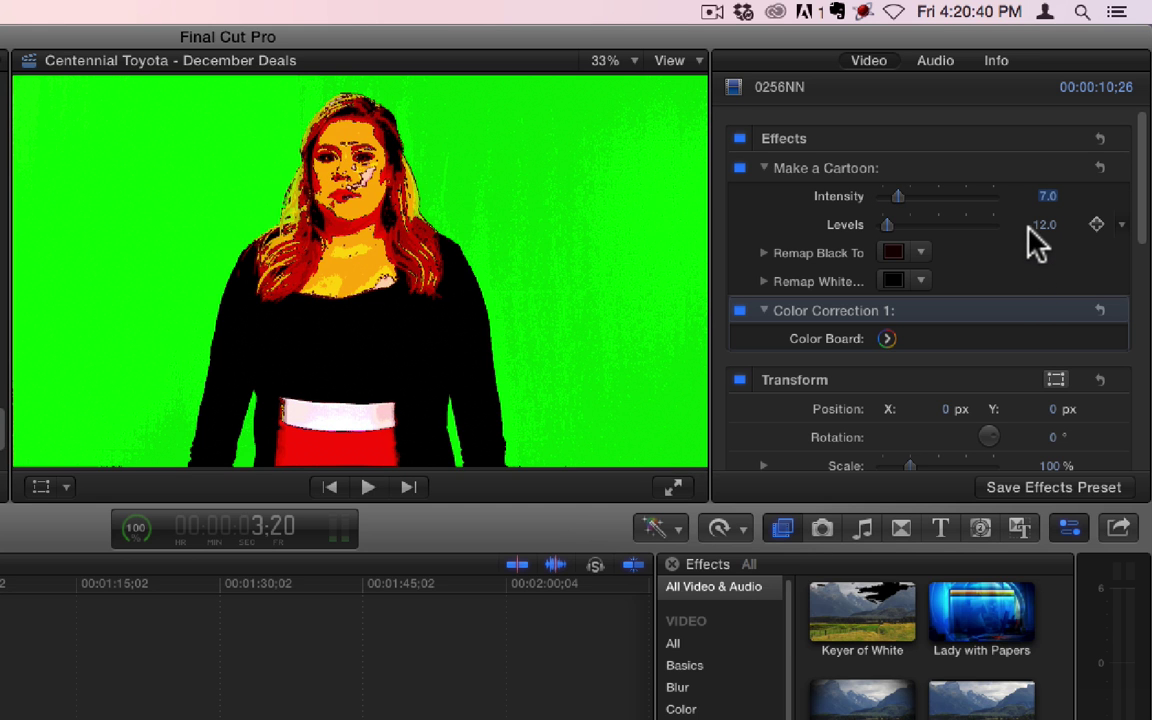
Try different Levels amounts for Make a Cartoon and set Levels to 2.0
mouse_move(1040, 224)
mouse_down()
mouse_move(1040, 200)
mouse_move(1040, 226)
mouse_up()
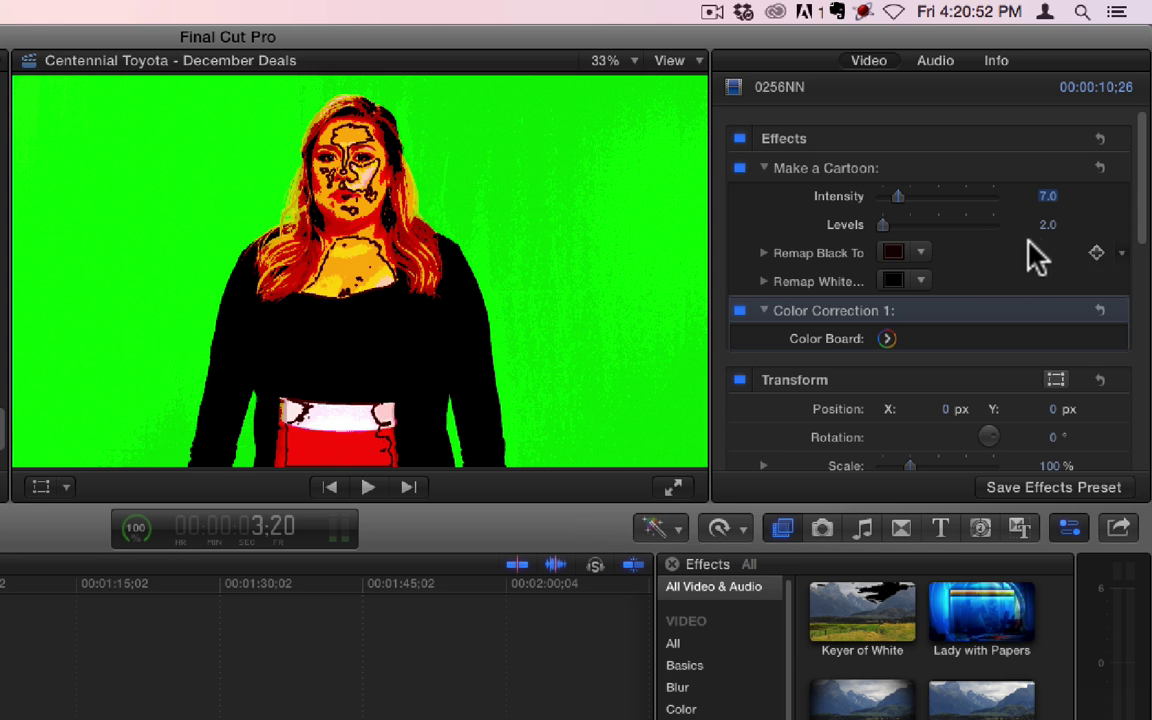
drag(1047, 226, 1047, 150)
drag(1044, 224, 1015, 224)
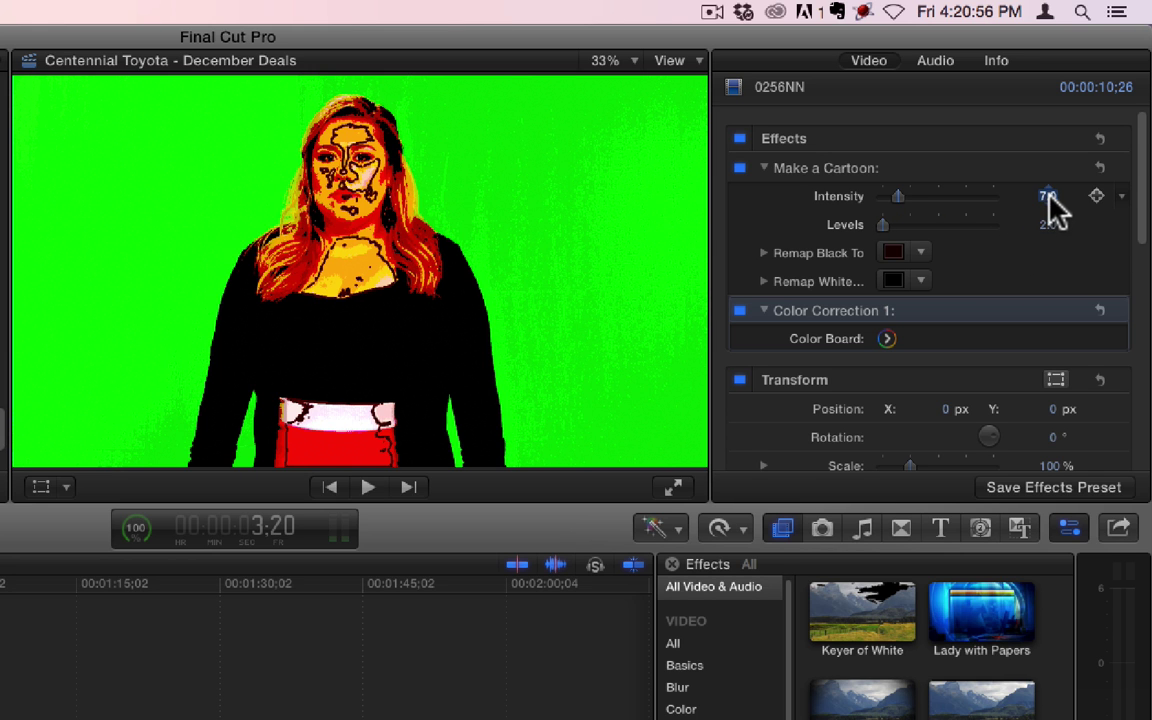
Try a Levels amount of 5.0 in Make a Cartoon and set Remap Black To to Red 0, Green 0, Blue 1.0
drag(1050, 232, 1020, 224)
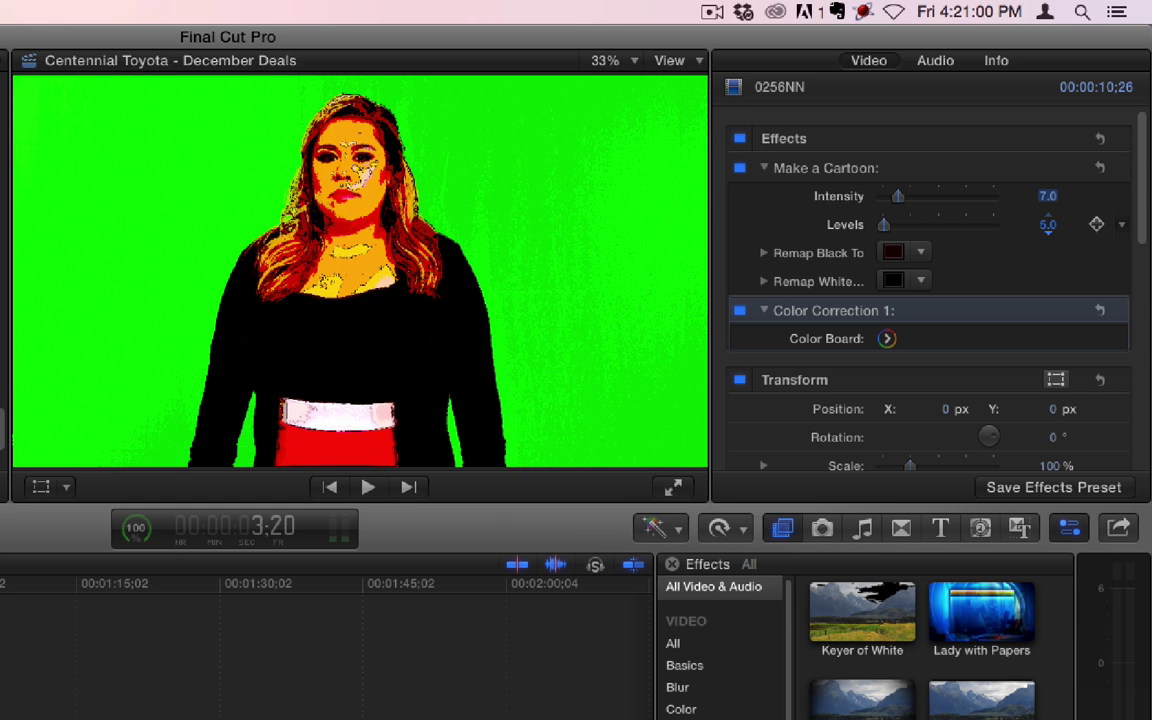
scroll(1036, 239, down, 5)
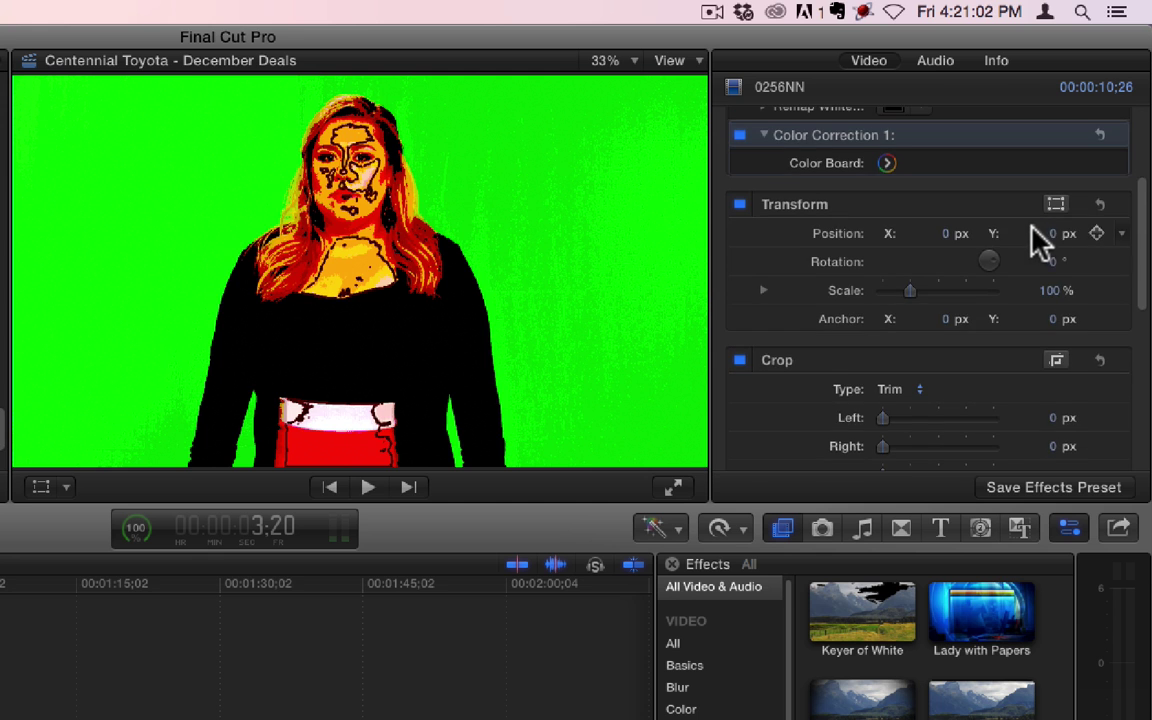
scroll(945, 302, up, 3)
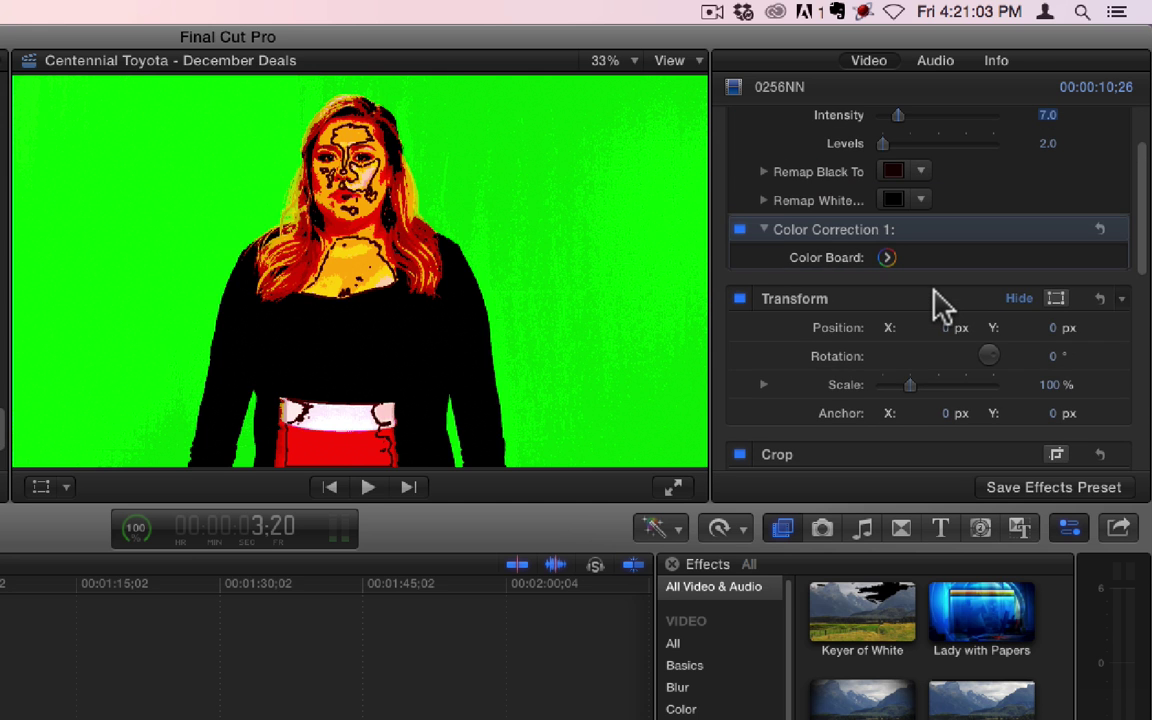
click(763, 174)
drag(930, 205, 1030, 225)
drag(948, 232, 882, 231)
drag(990, 204, 853, 220)
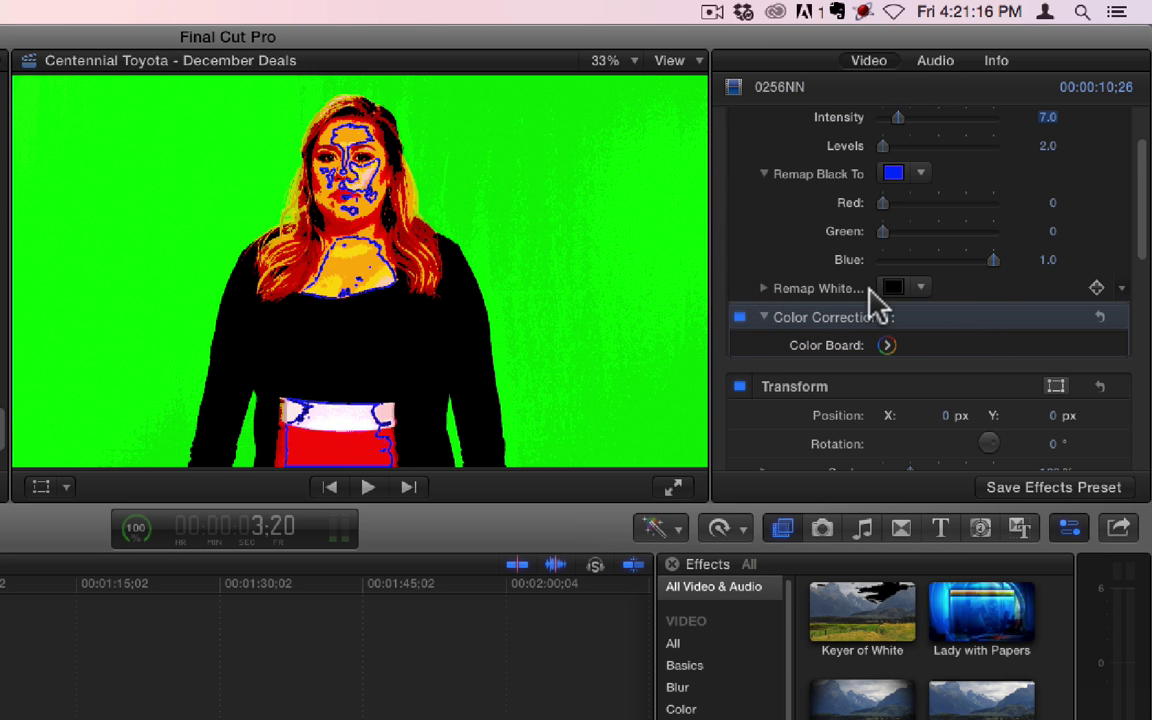
Set Make a Cartoon's white remap color to Red 1.0, Green 0, Blue 0.0
click(763, 288)
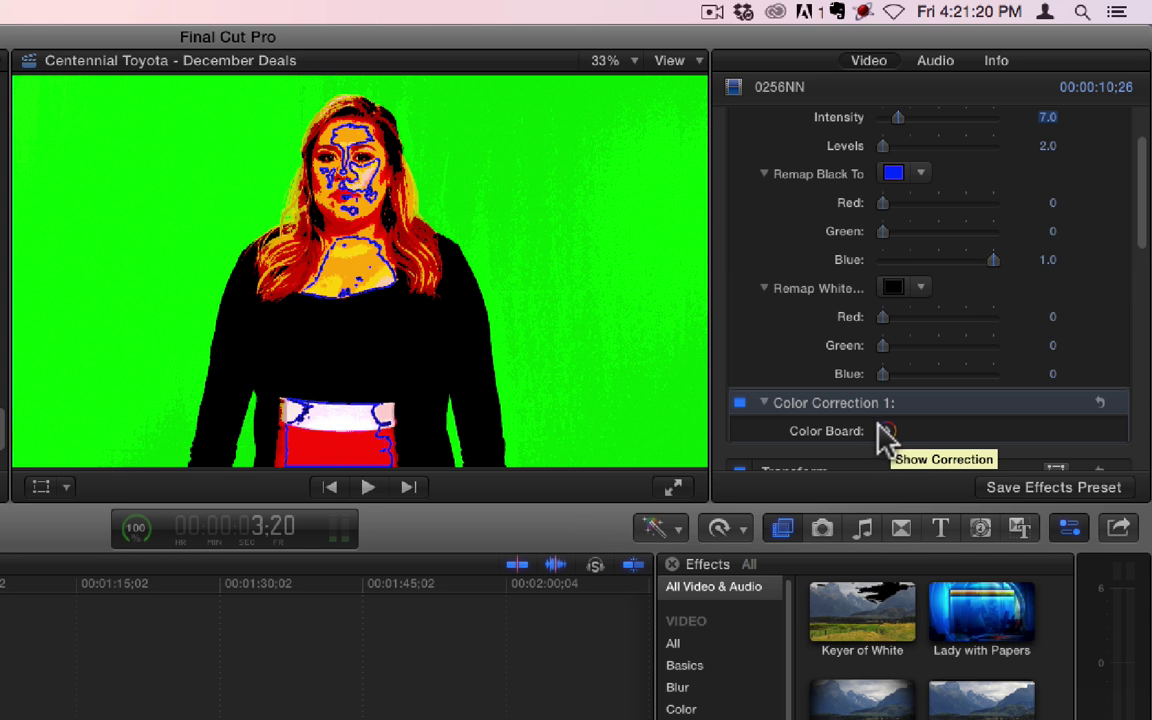
click(893, 287)
key(Tab)
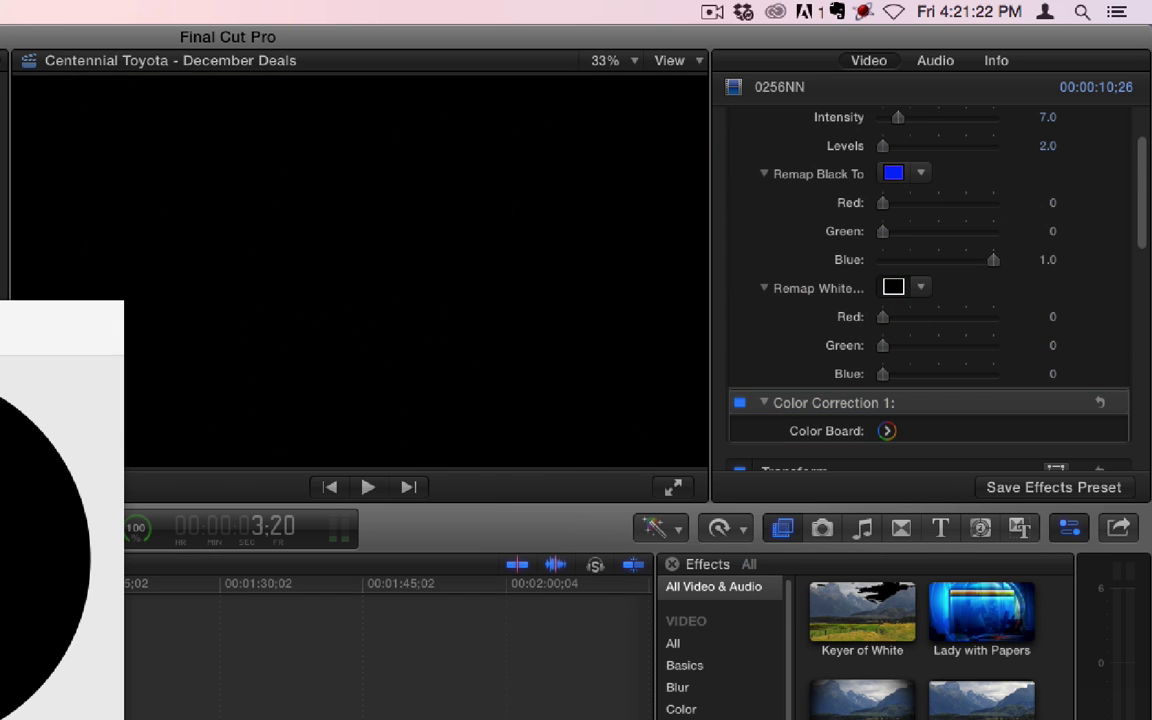
drag(110, 690, 87, 563)
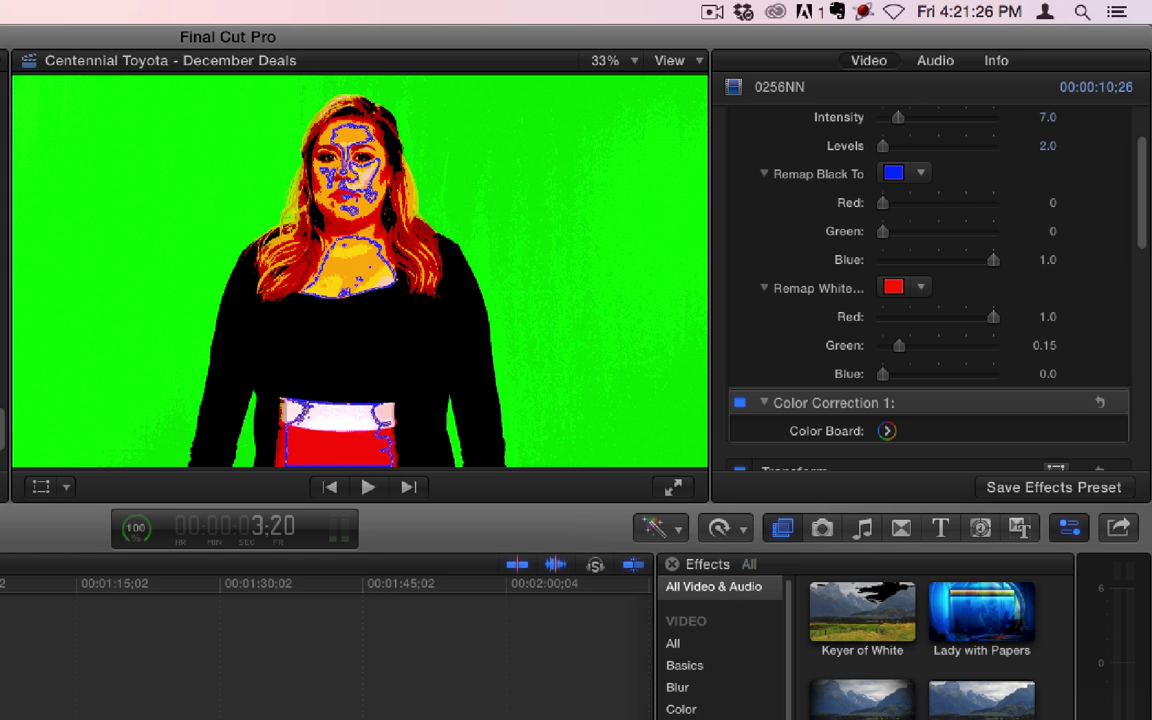
drag(897, 344, 860, 360)
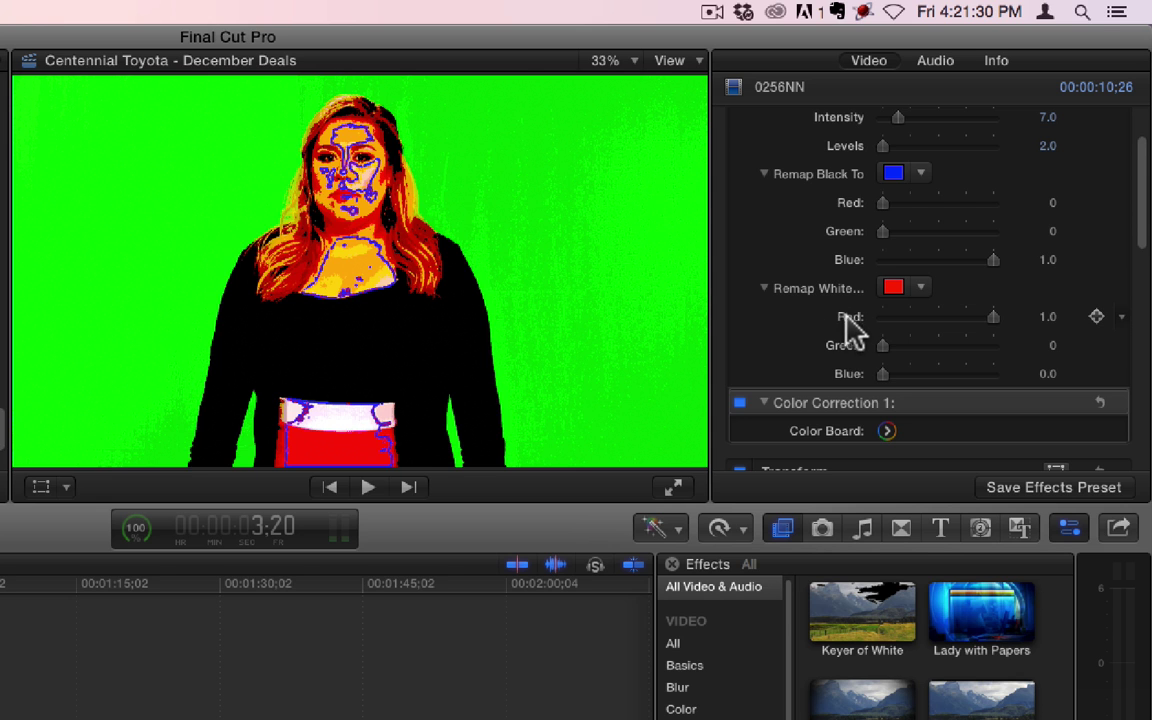
scroll(850, 348, up, 3)
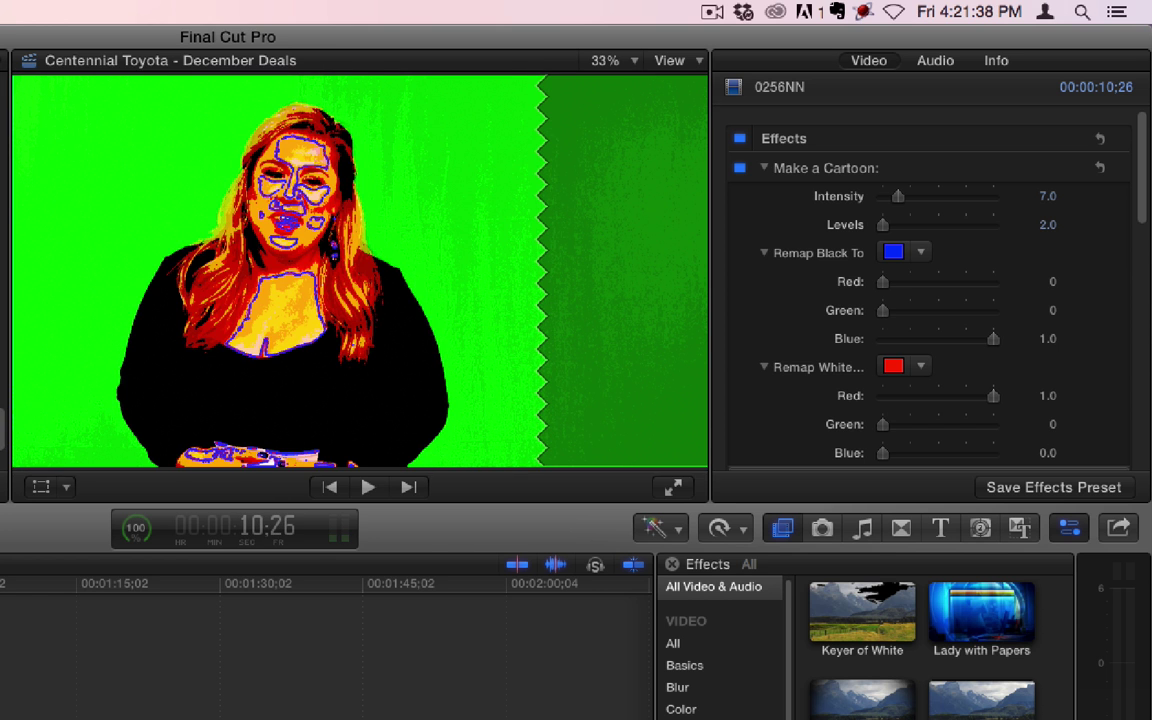
Replace Make a Cartoon with the Memory effect on the green-screen clip and remove Color Correction 1
click(885, 170)
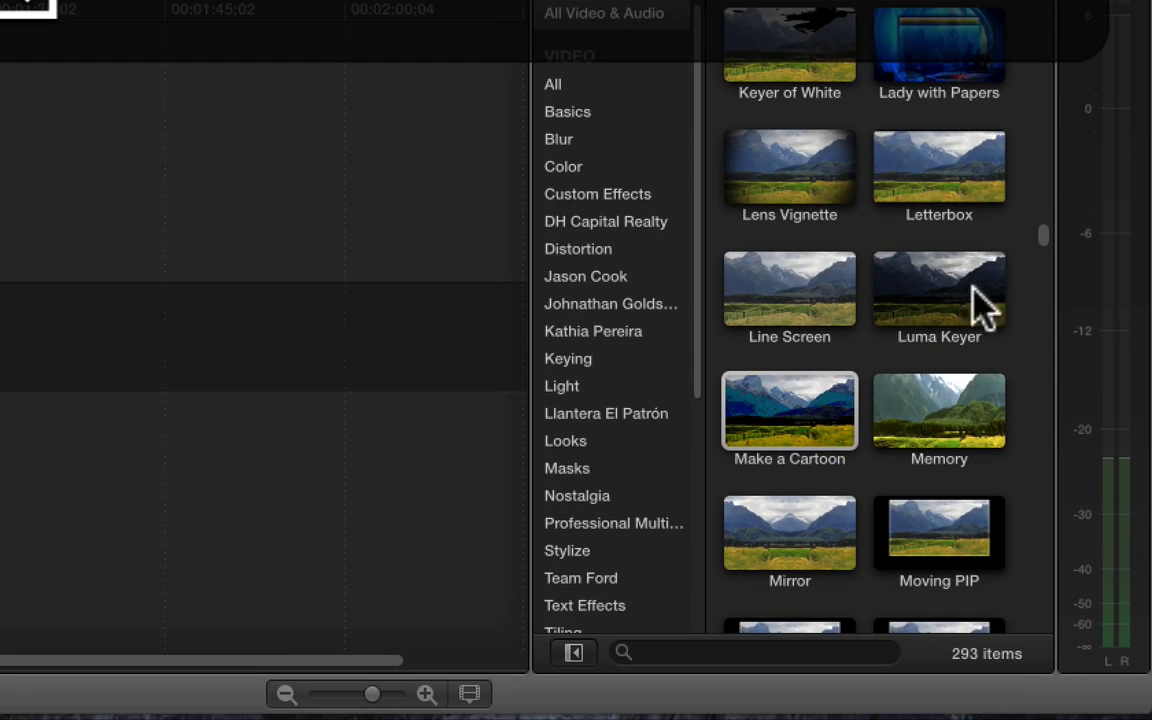
drag(931, 399, 58, 522)
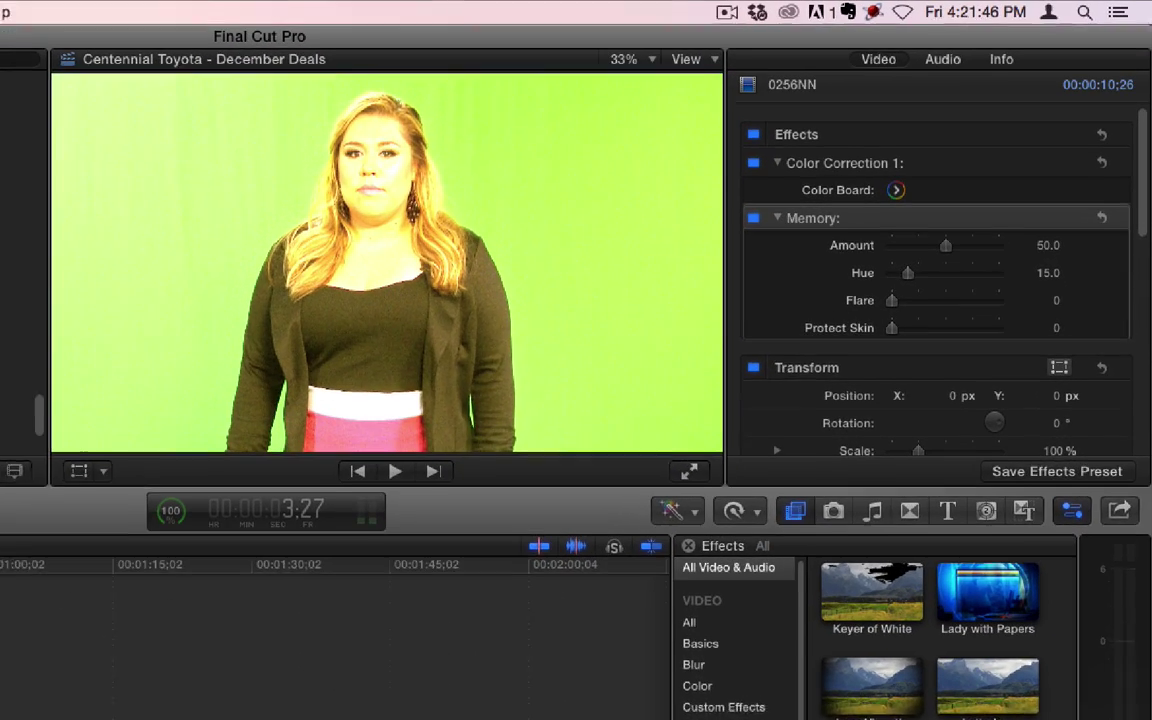
key(super+6)
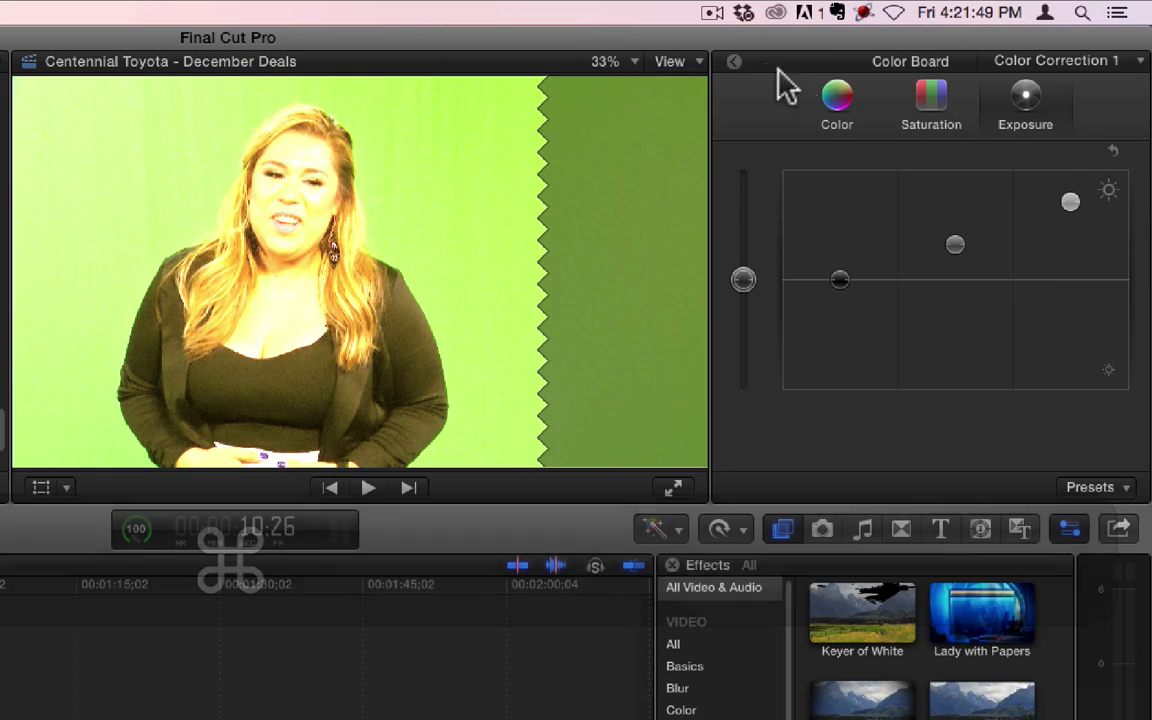
click(735, 62)
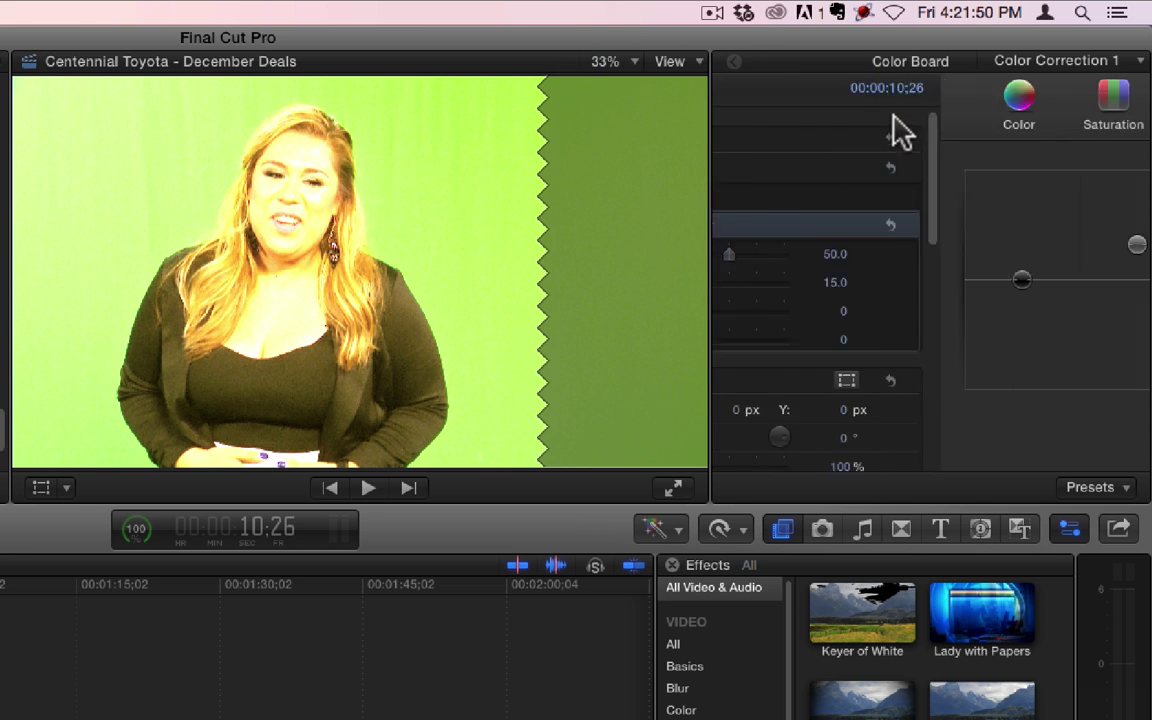
click(817, 163)
key(BackSpace)
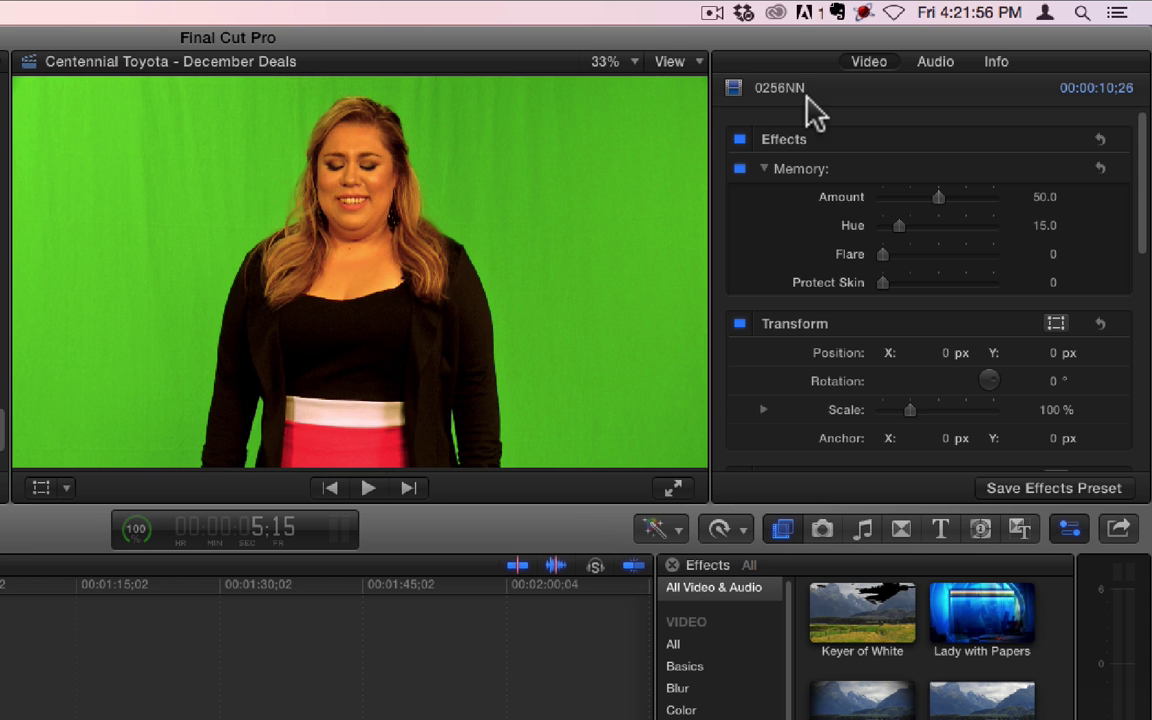
Set the Memory effect's Amount to 75.0
drag(980, 196, 757, 197)
drag(905, 215, 967, 216)
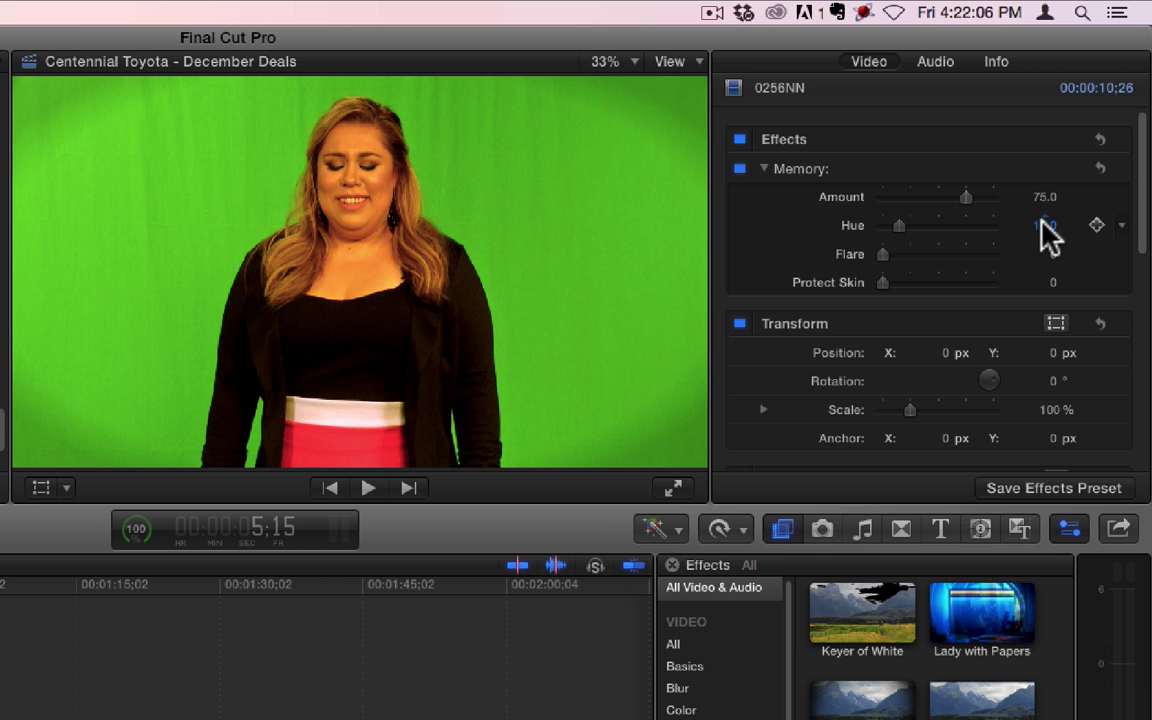
Try Memory's Hue at 10.0 and its Flare at 100.0, undoing each change
drag(1045, 226, 1045, 285)
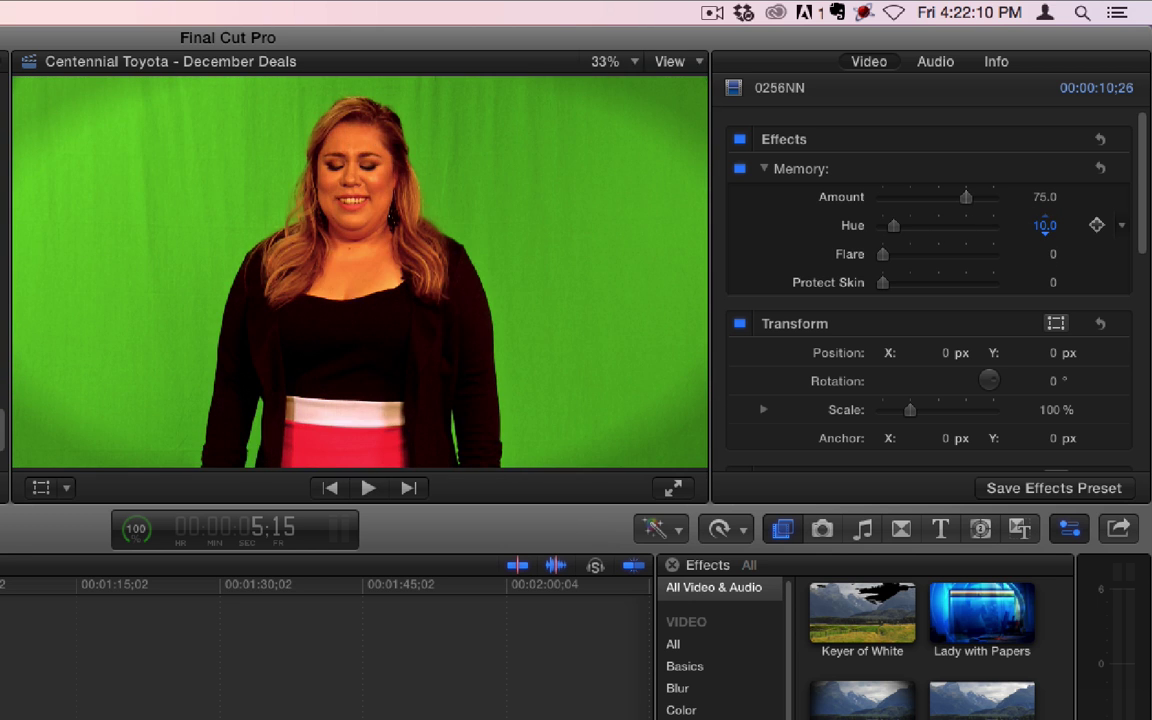
key(super+z)
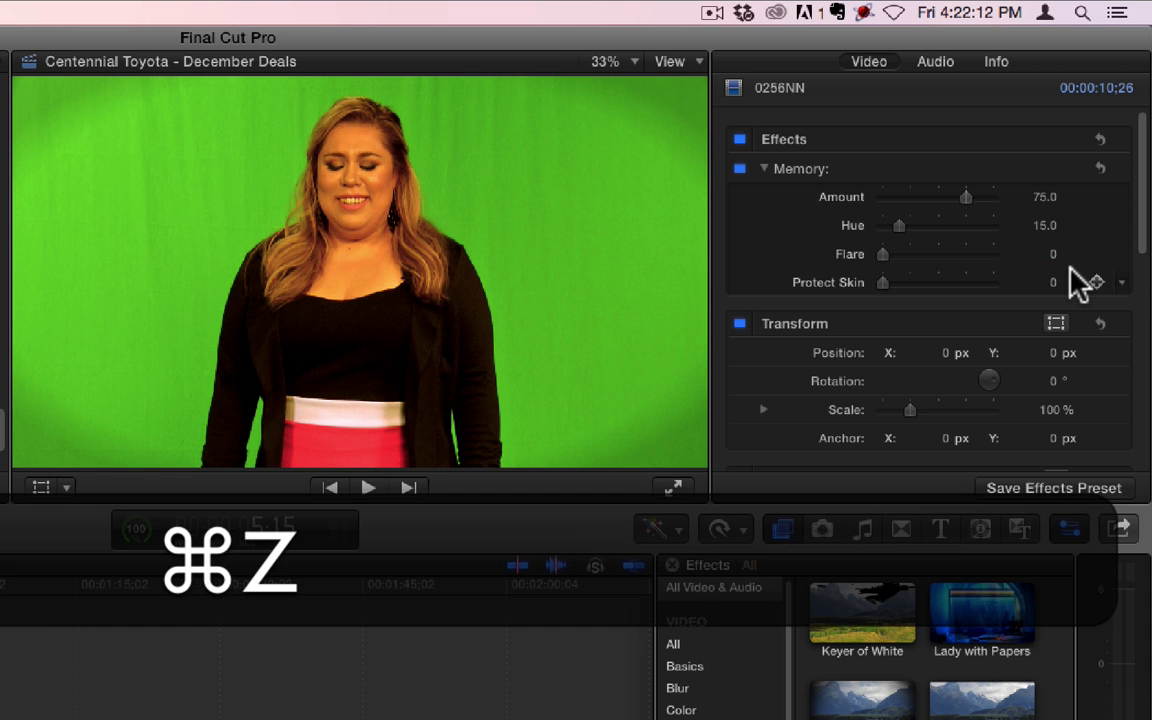
drag(1048, 256, 1048, 210)
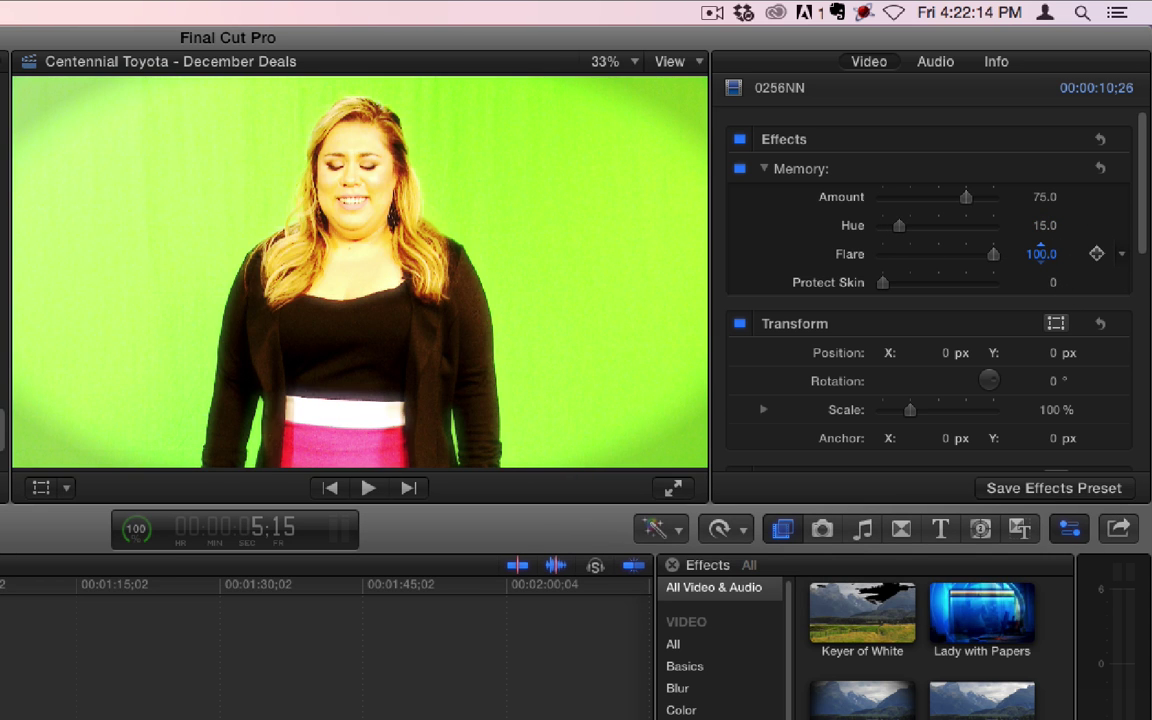
mouse_move(1041, 253)
mouse_down()
mouse_move(1052, 254)
mouse_move(1052, 210)
mouse_move(1052, 254)
mouse_up()
key(super+z)
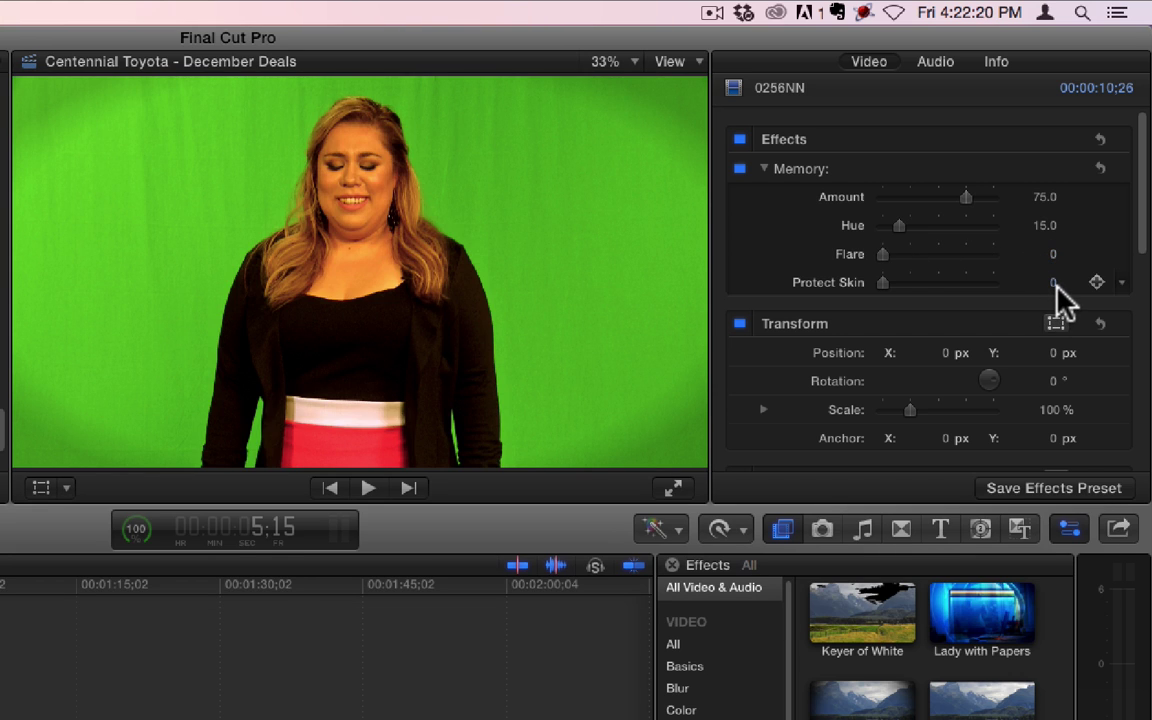
Set Memory's Protect Skin to 100.0, Hue to 100.0 and Flare to 4.9
drag(1055, 283, 1055, 239)
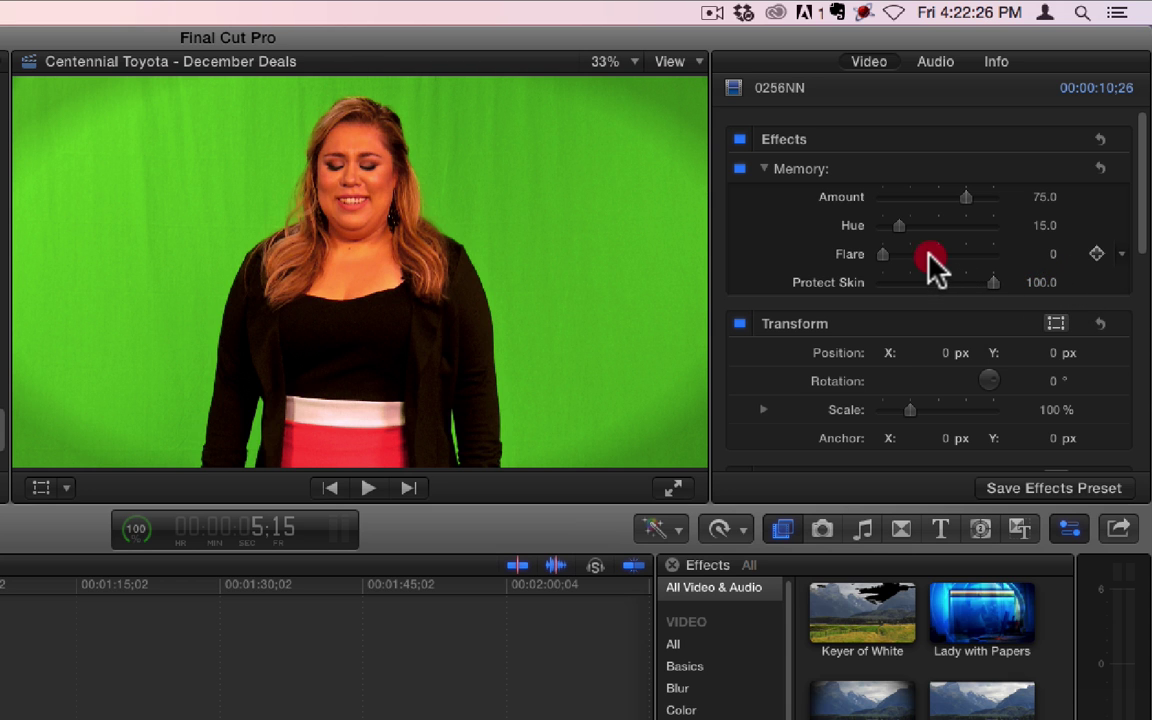
drag(928, 254, 975, 250)
drag(885, 256, 1008, 240)
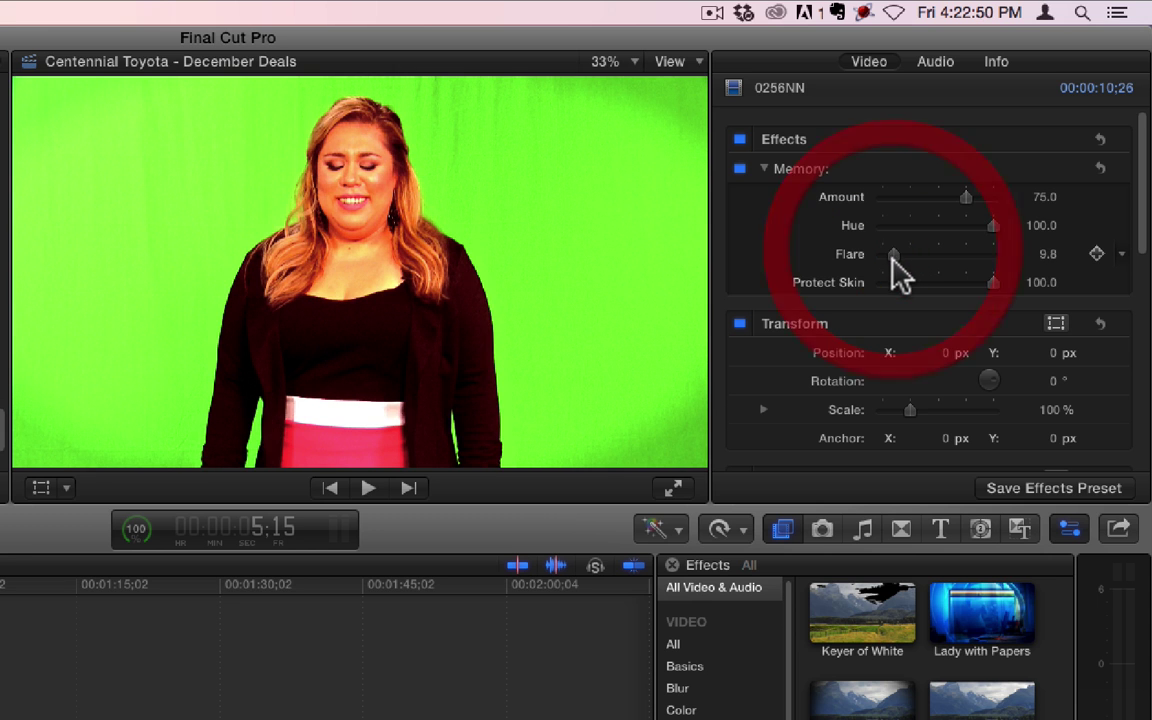
mouse_move(895, 257)
mouse_down()
mouse_move(872, 262)
mouse_move(888, 263)
mouse_up()
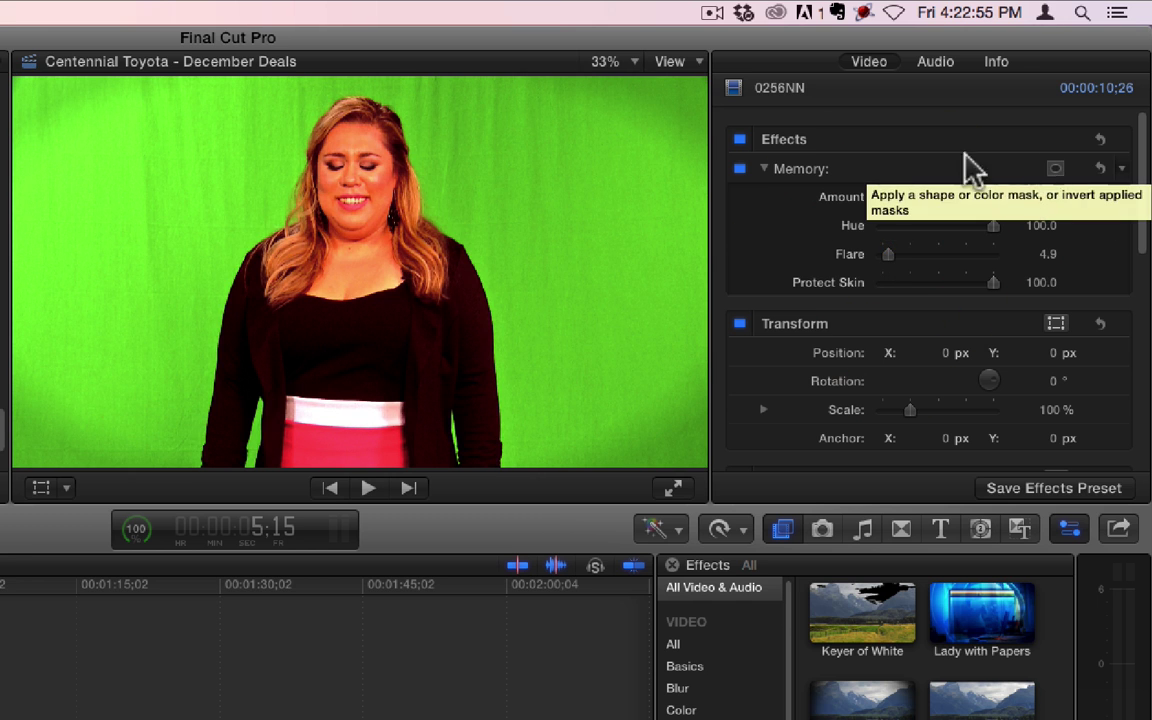
Compare the clip with the Memory effect disabled and enabled
click(740, 169)
click(740, 169)
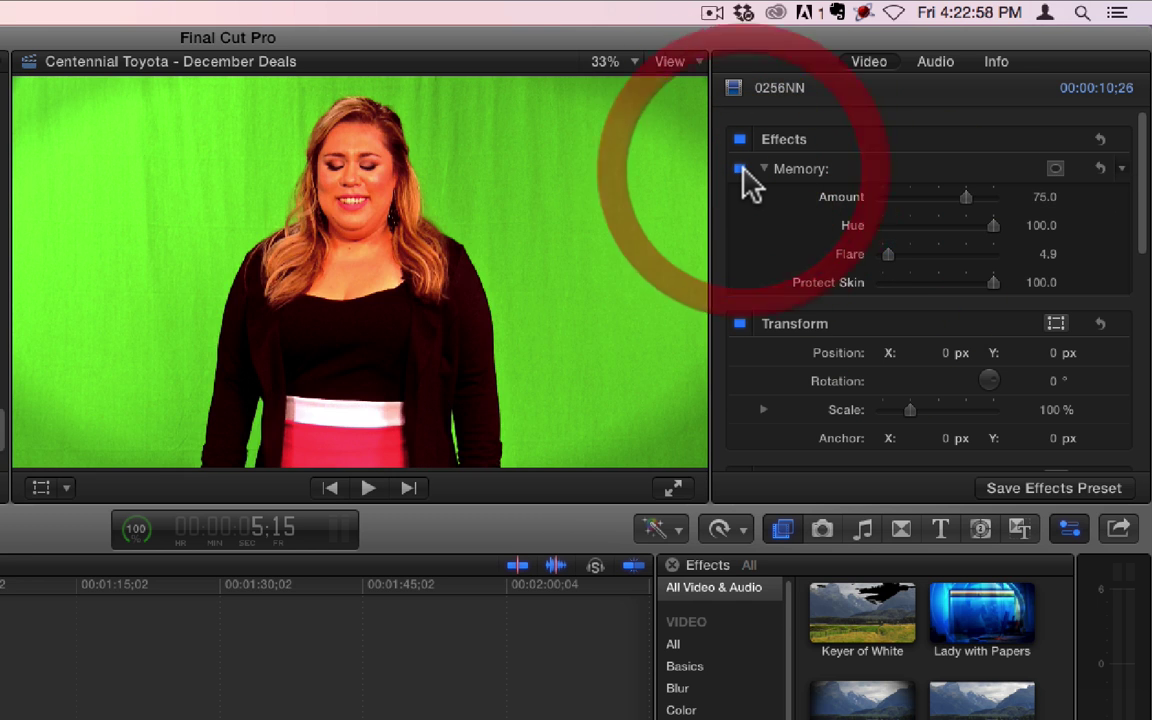
Set Memory's Amount to 0, and try different Flare, Amount and Protect Skin settings
drag(966, 197, 884, 212)
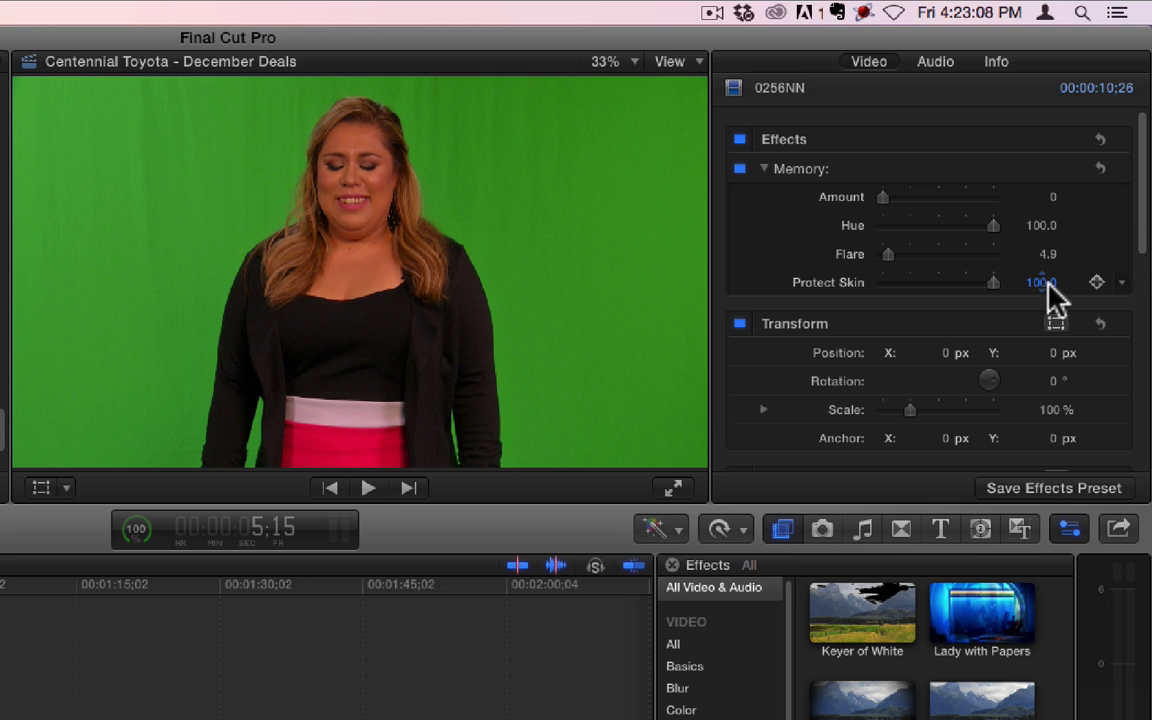
drag(921, 256, 926, 256)
drag(883, 196, 901, 196)
drag(1046, 284, 990, 284)
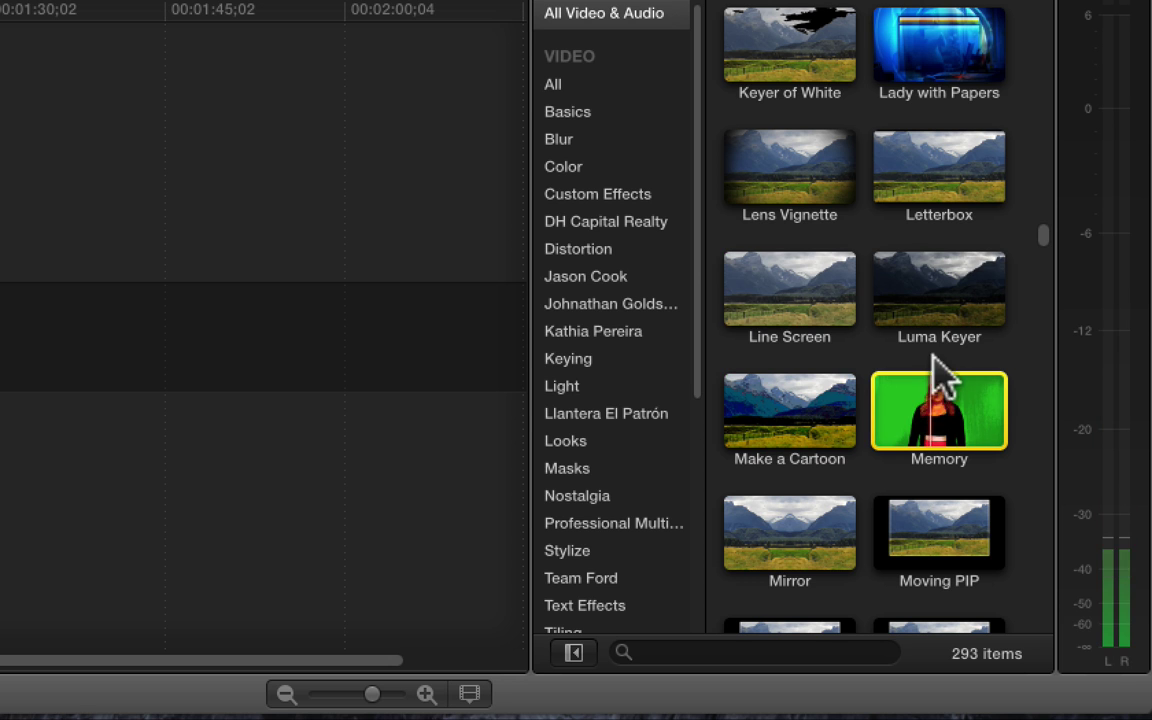
Browse the effects library past Memory, from Mirror to Outer Glow
scroll(940, 345, down, 1)
scroll(940, 345, down, 5)
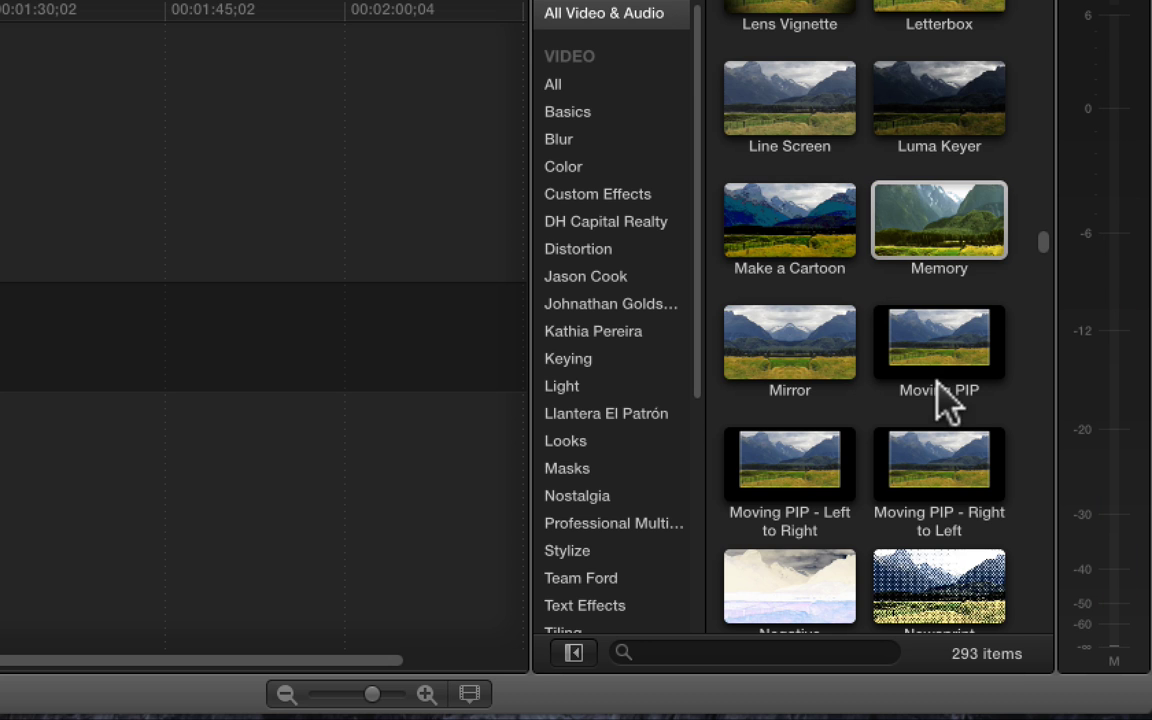
scroll(990, 360, down, 8)
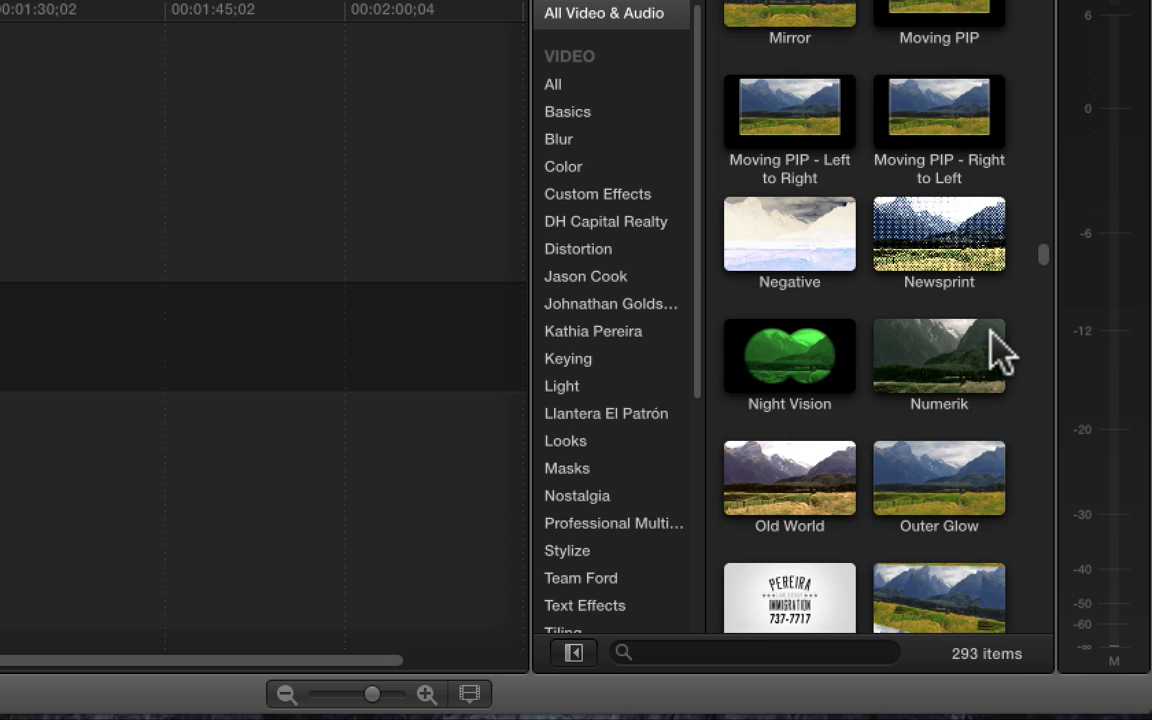